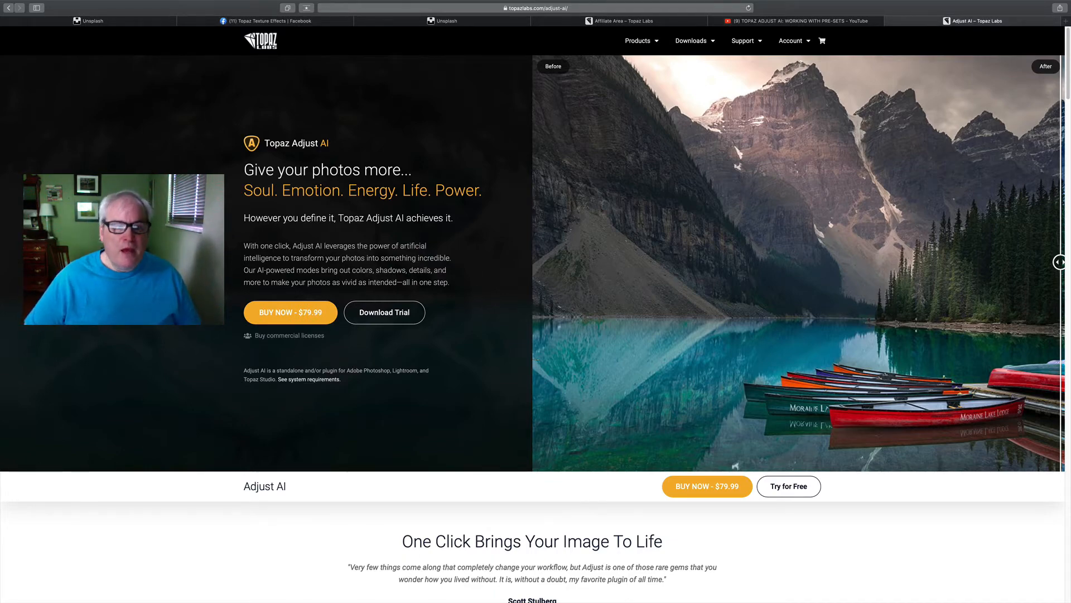
- Review the Topaz Adjust AI product page, comparing the lake photo before and after and reading down to the Inside Adjust AI section
drag(1060, 261, 592, 262)
scroll(592, 262, down, 10)
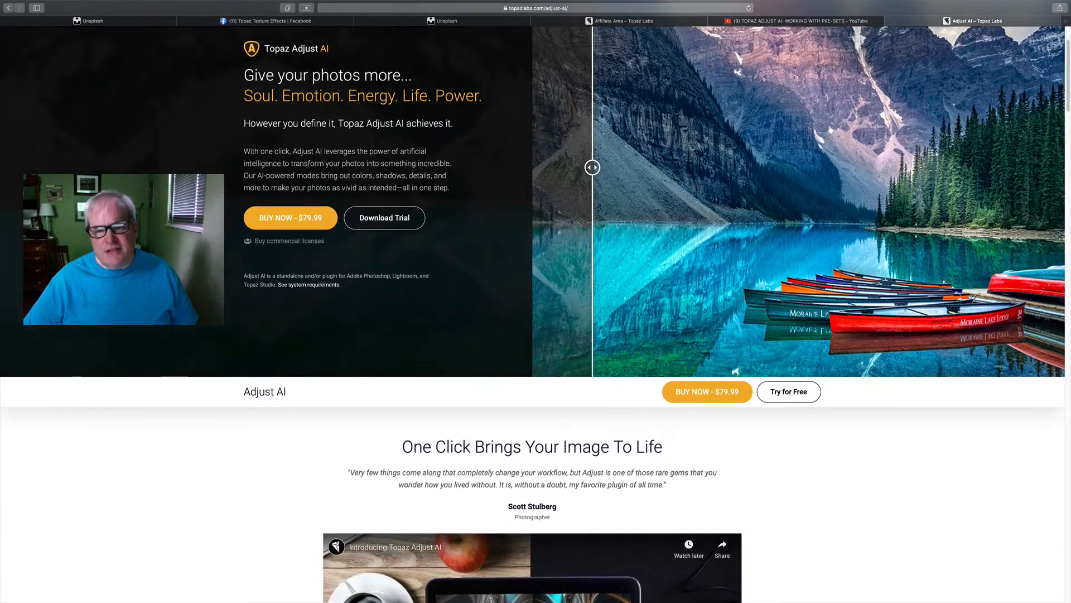
scroll(532, 321, down, 1)
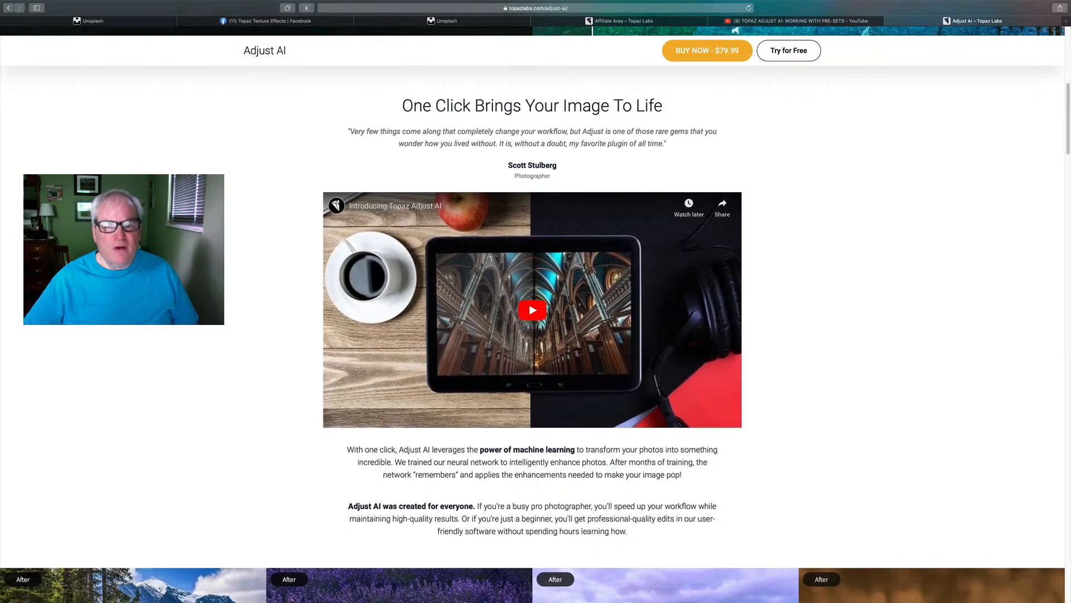
scroll(533, 321, down, 10)
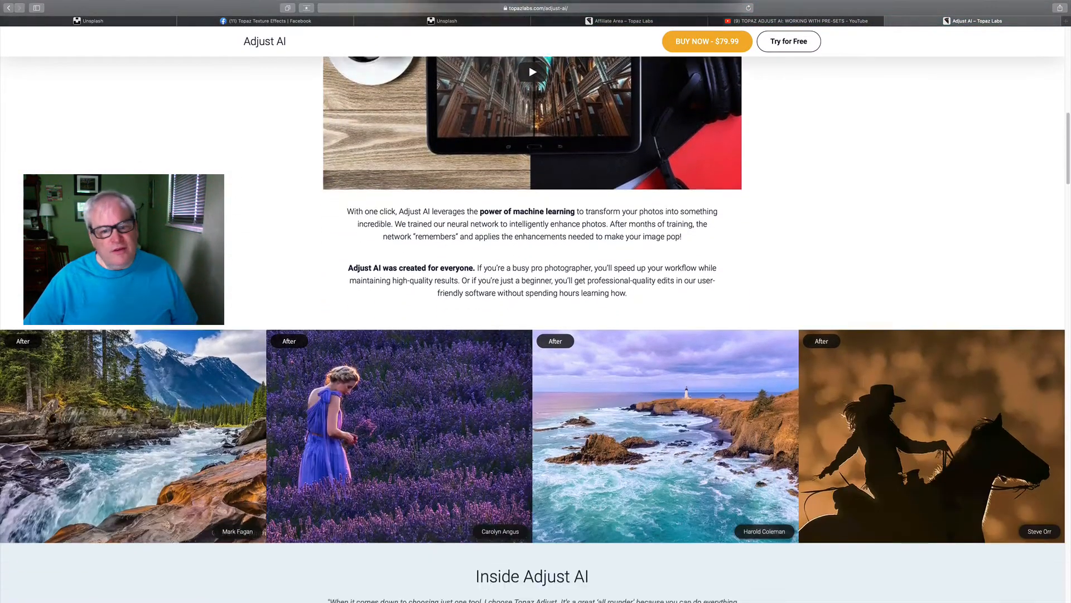
scroll(532, 322, down, 11)
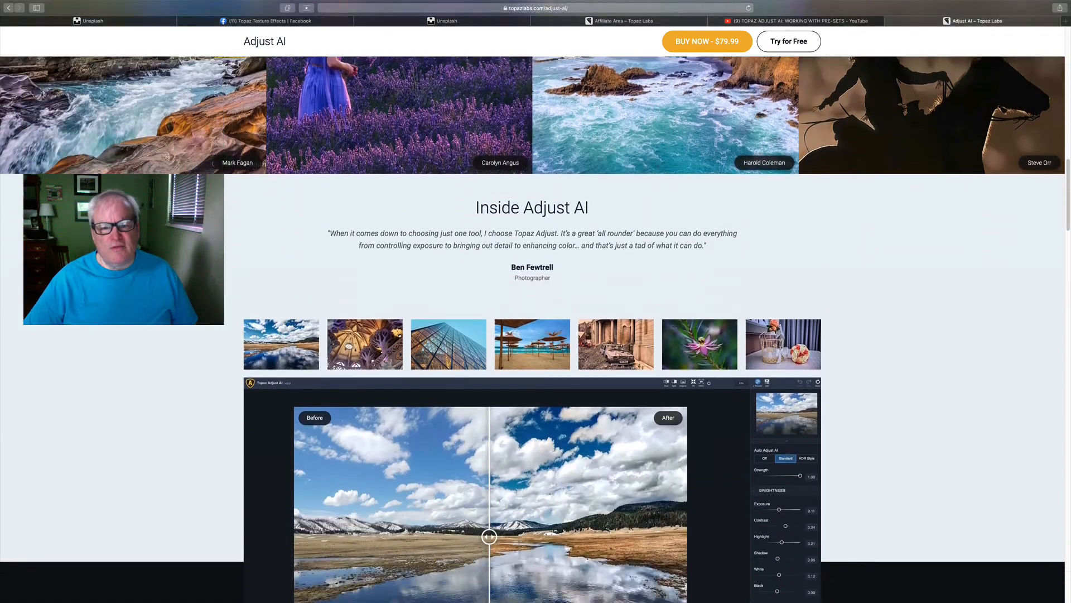
scroll(533, 321, down, 6)
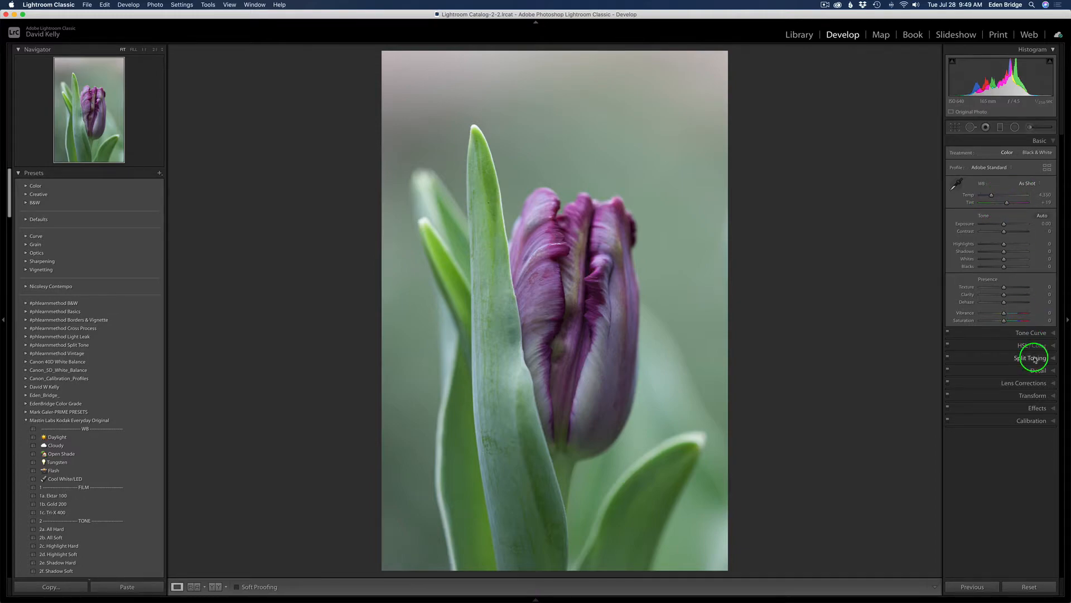
- Switch to Lightroom Classic and review the tulip photo's Lens Corrections and Detail settings
click(1036, 383)
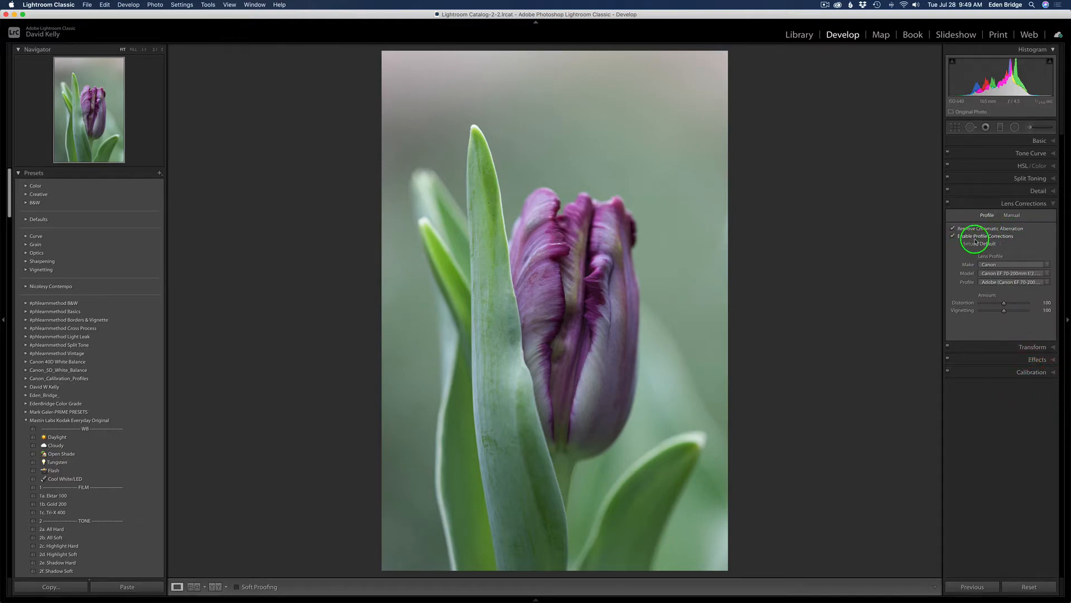
click(1010, 206)
click(1037, 193)
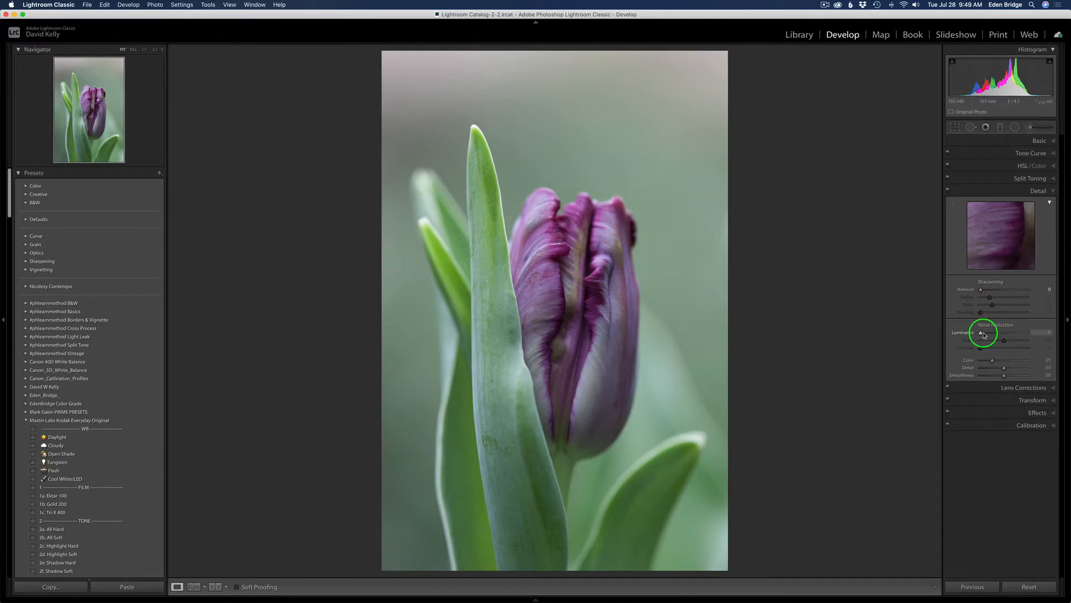
click(1010, 191)
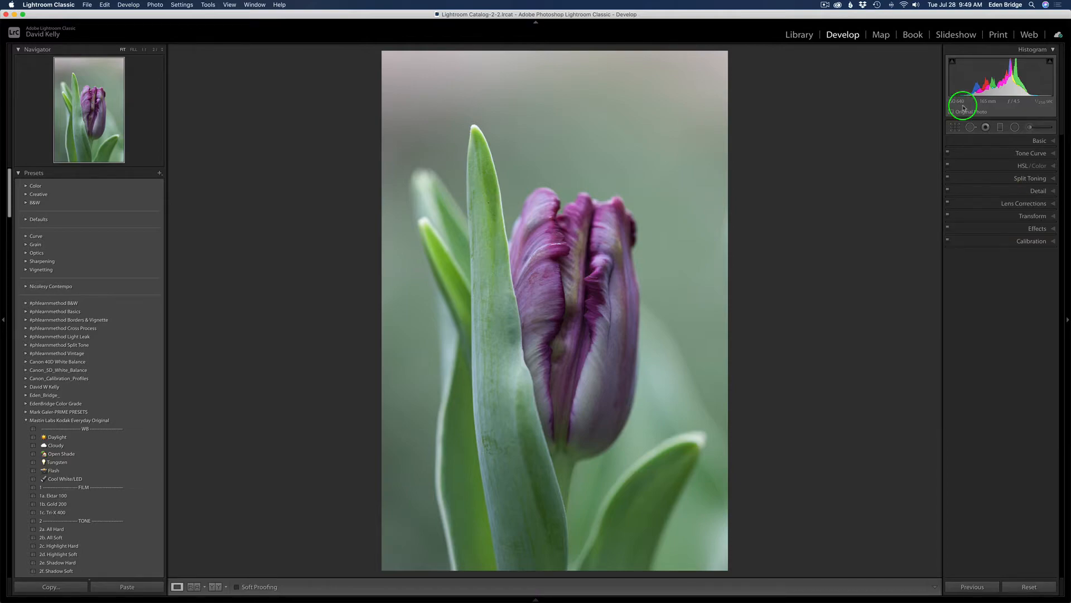
- Switch to Photoshop and hide the Topaz Adust AI, Topaz Sharpen AI and Topaz DeNoise AI layers above the background
key(ctrl+Right)
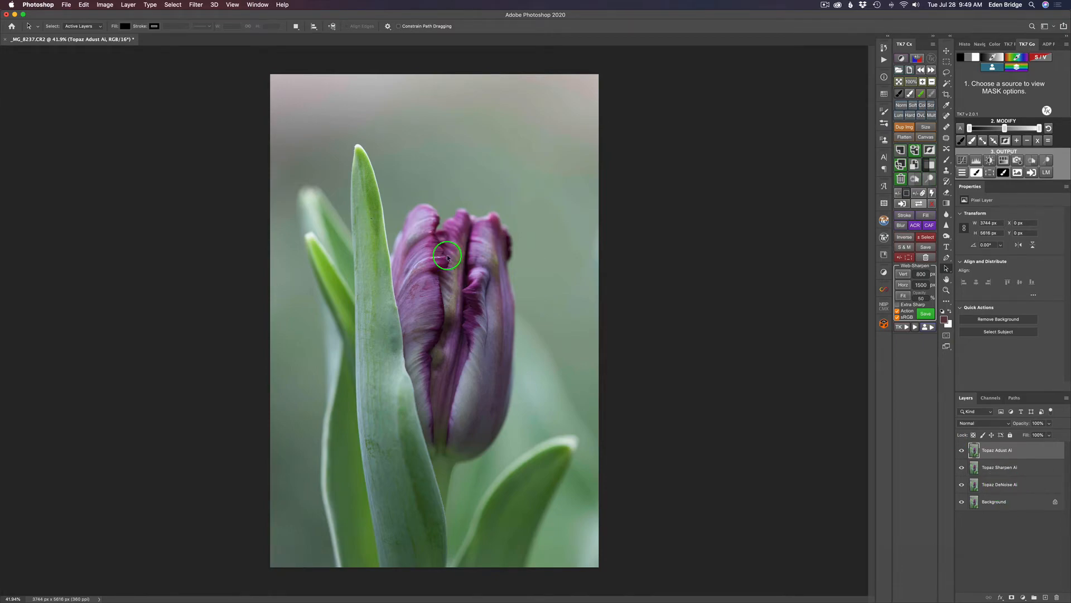
scroll(448, 257, up, 5)
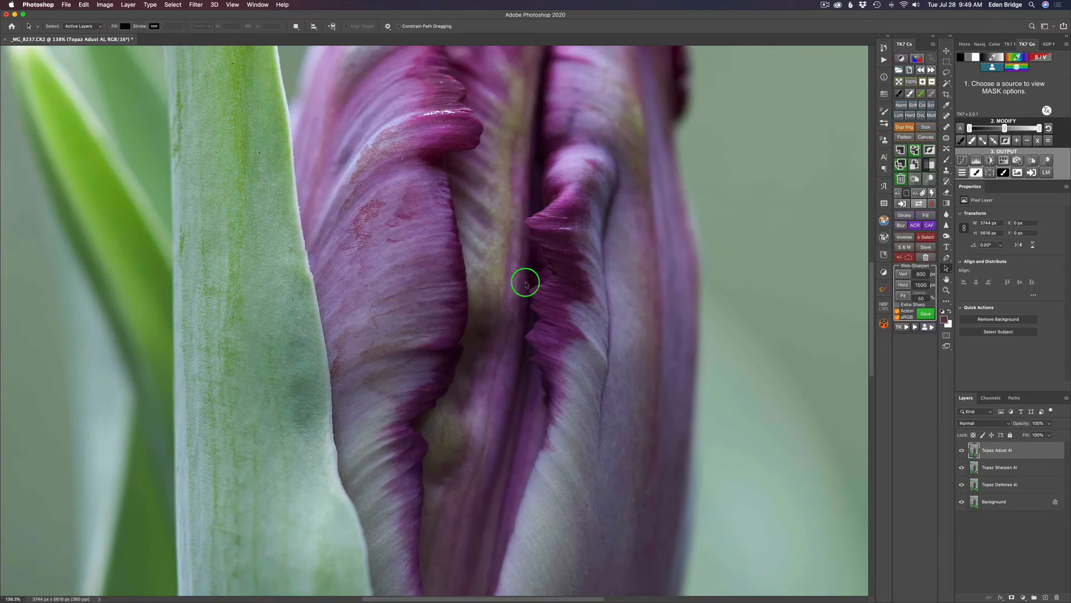
click(961, 450)
click(961, 484)
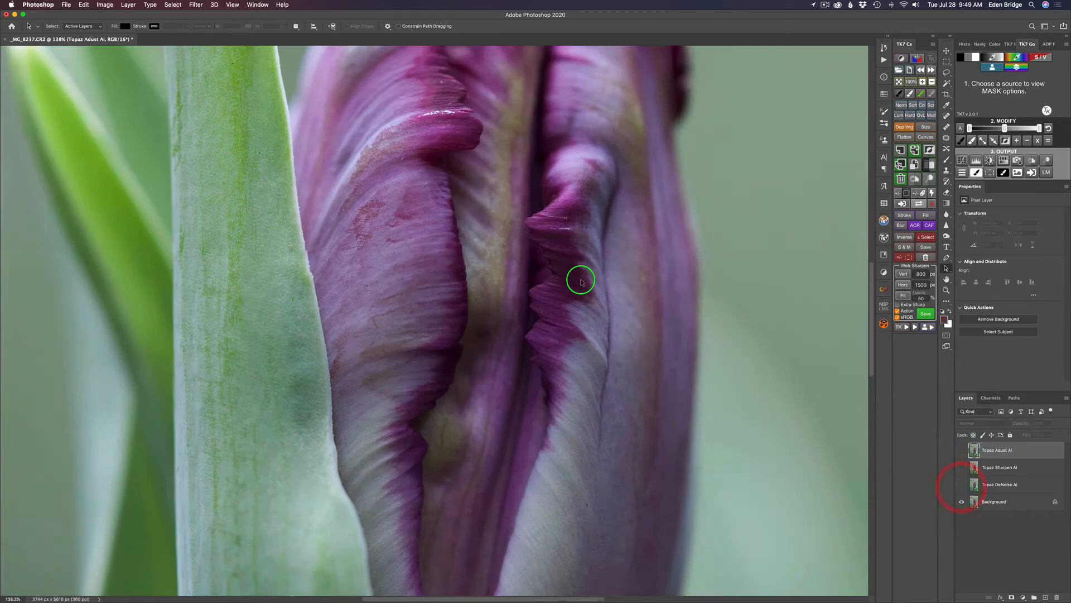
- Examine the noise in the tulip's petals and green backdrop up close, without and with the Topaz DeNoise AI layer shown
scroll(618, 242, up, 4)
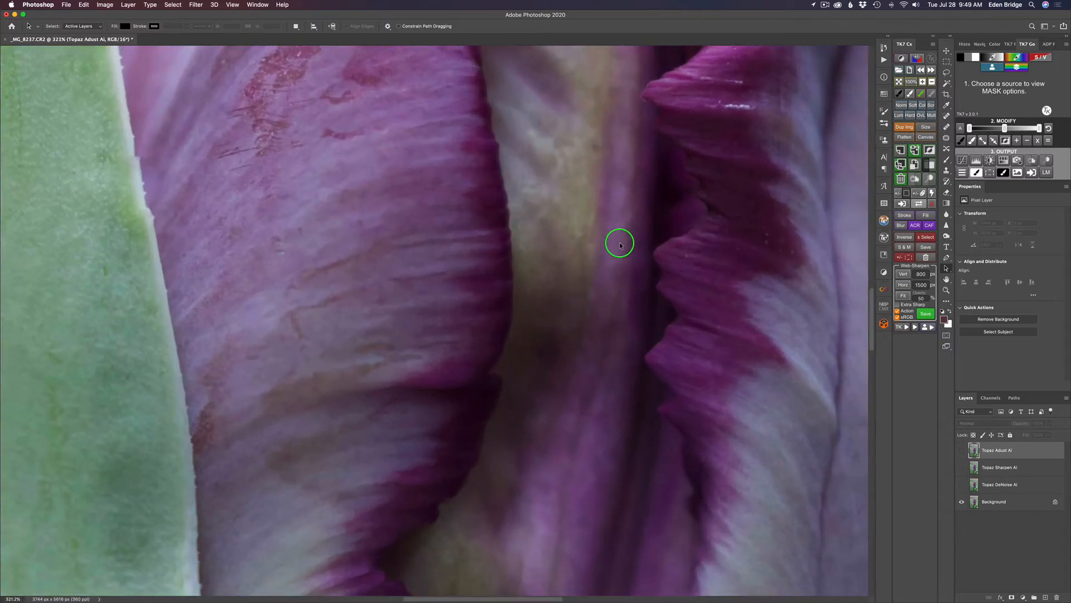
scroll(621, 245, up, 2)
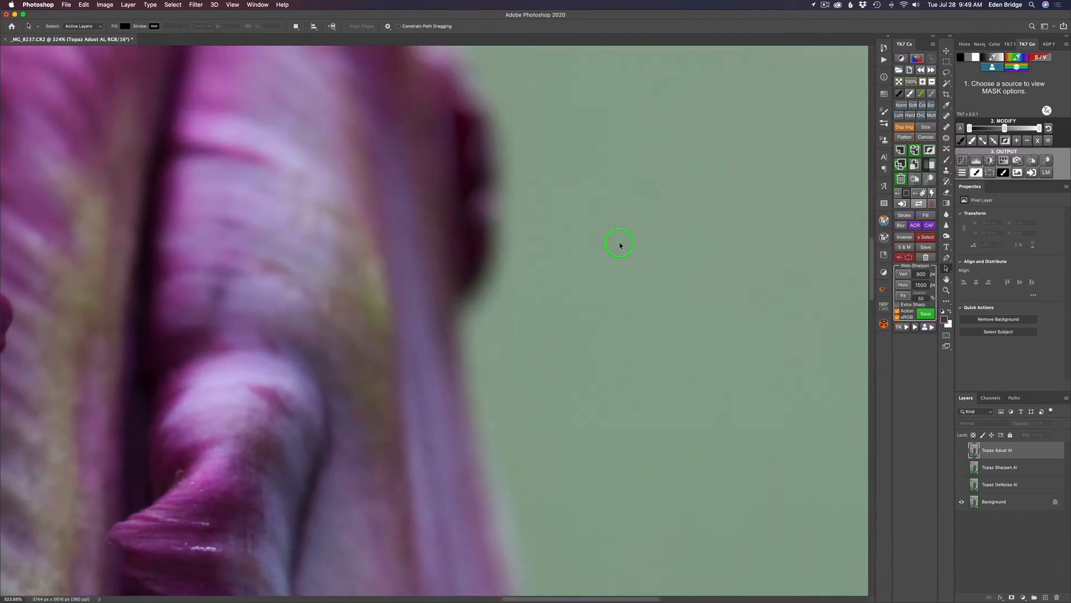
scroll(627, 246, up, 2)
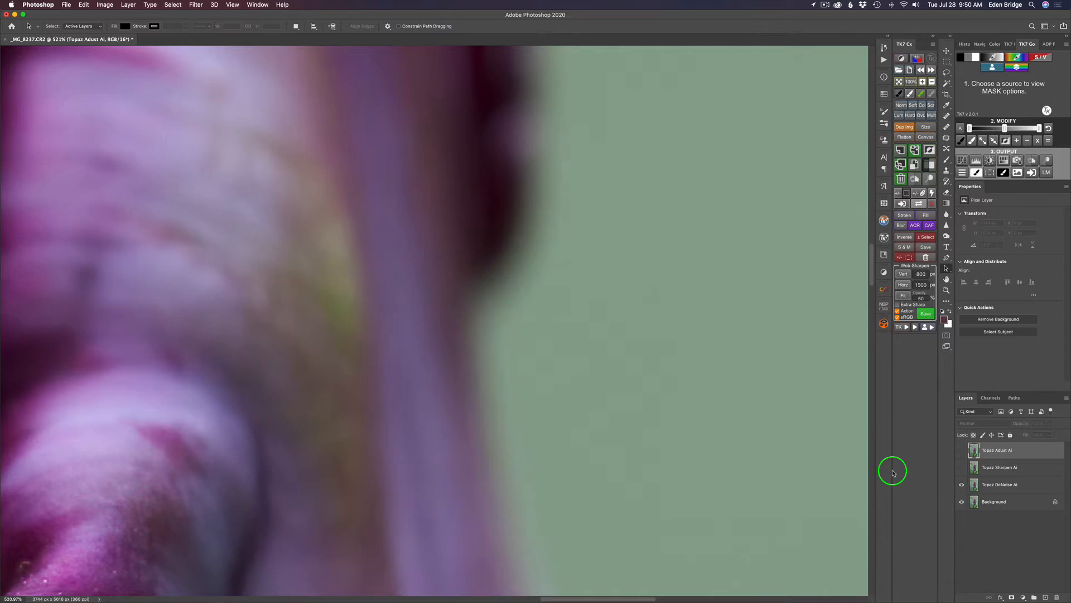
scroll(327, 401, down, 3)
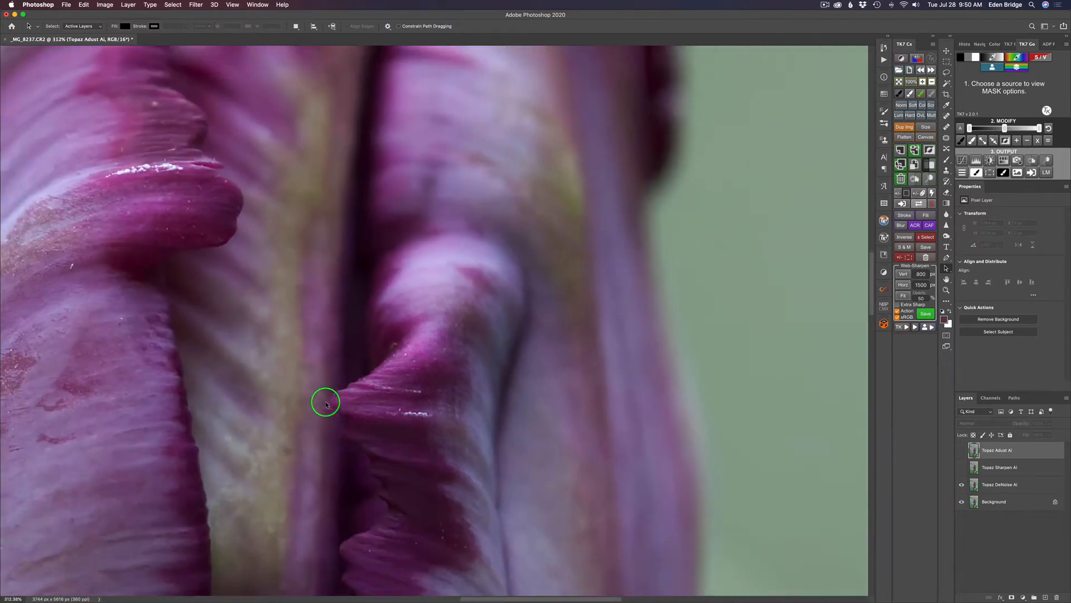
scroll(327, 404, down, 6)
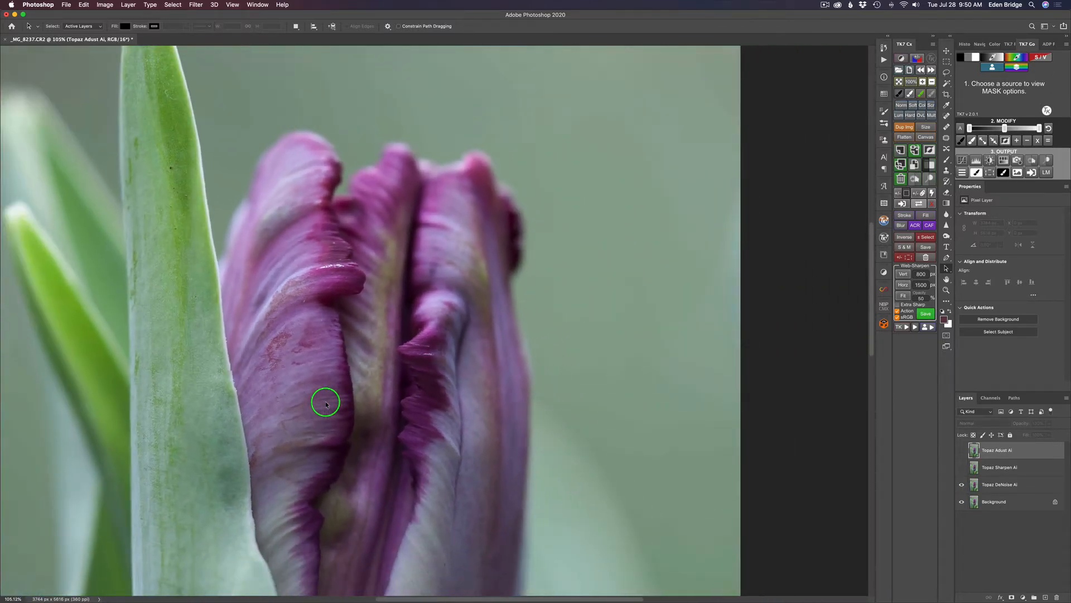
scroll(327, 404, left, 5)
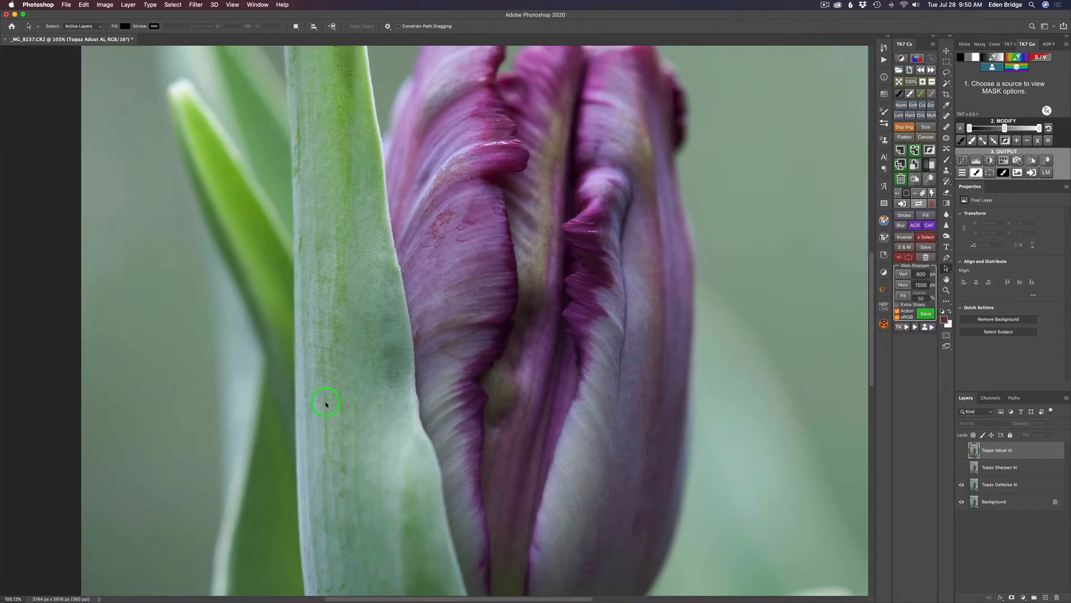
scroll(330, 403, up, 2)
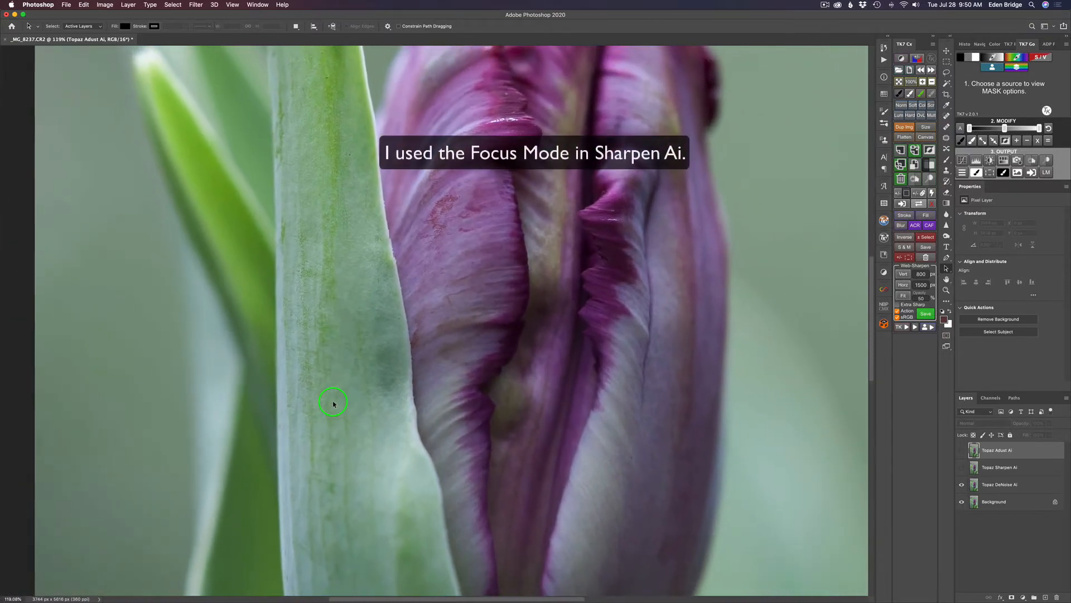
scroll(333, 404, down, 1)
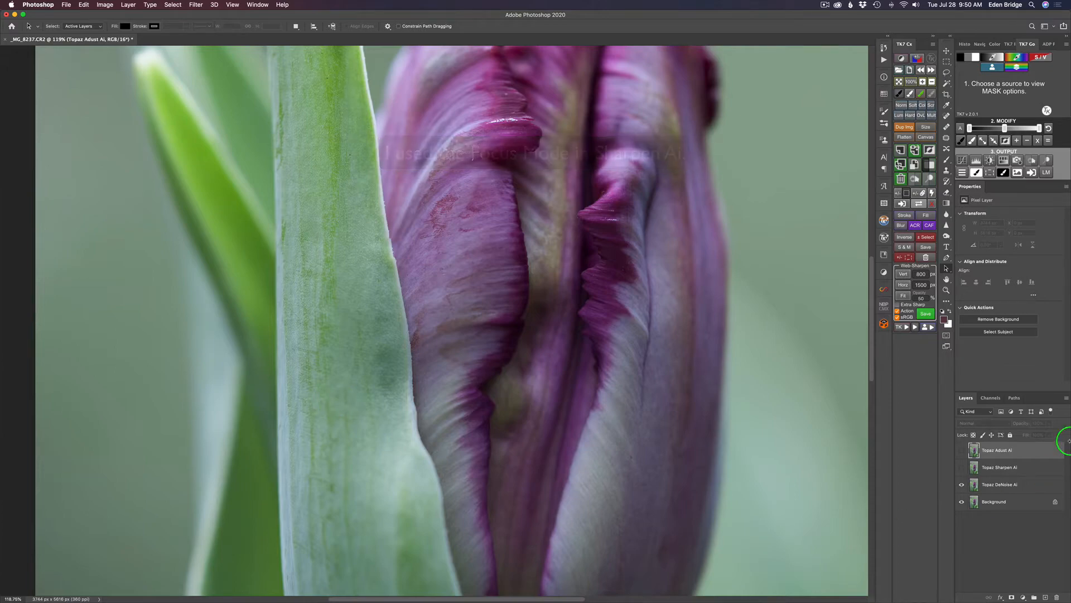
- Show the Topaz Sharpen AI and Topaz Adust AI layers again and bring the whole tulip image into view
click(962, 468)
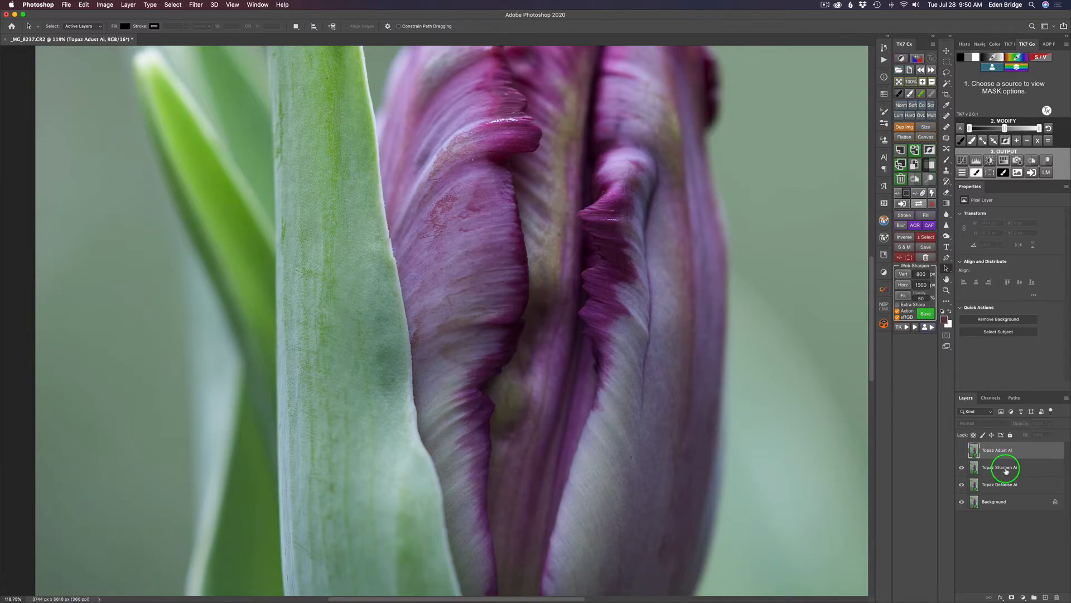
click(962, 451)
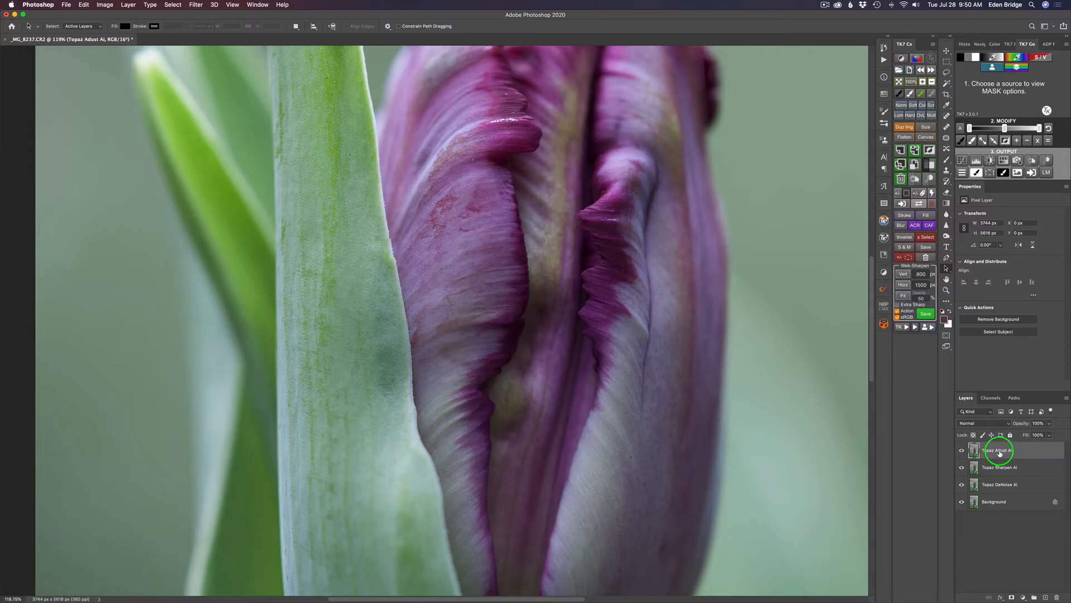
key(super+0)
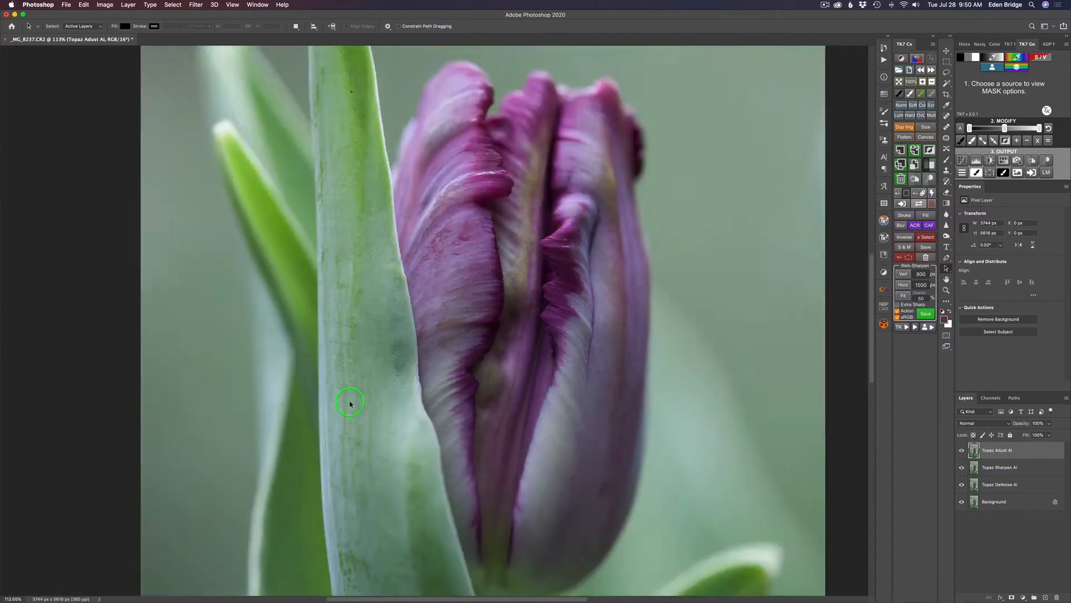
scroll(349, 403, down, 3)
scroll(350, 404, up, 2)
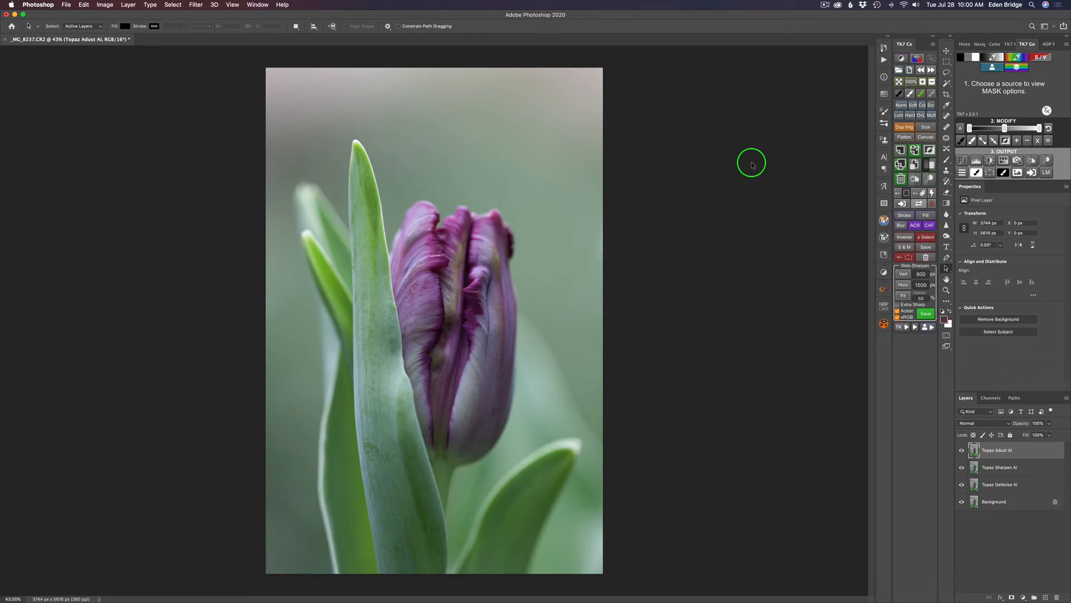
- Open the Topaz Adust AI layer in the Topaz Adjust AI filter from Topaz Labs
click(195, 5)
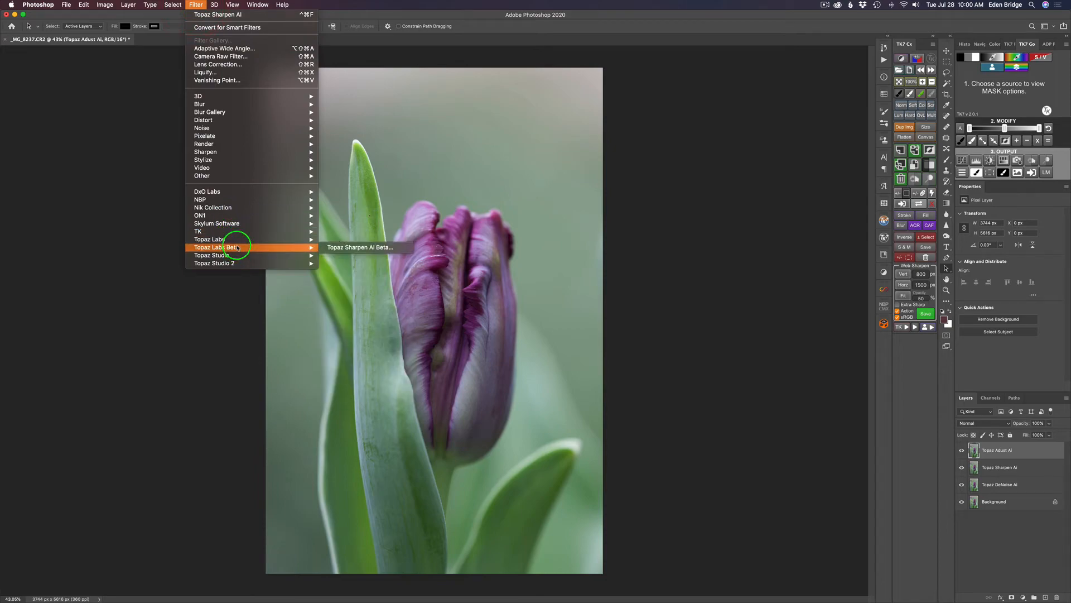
mouse_move(236, 241)
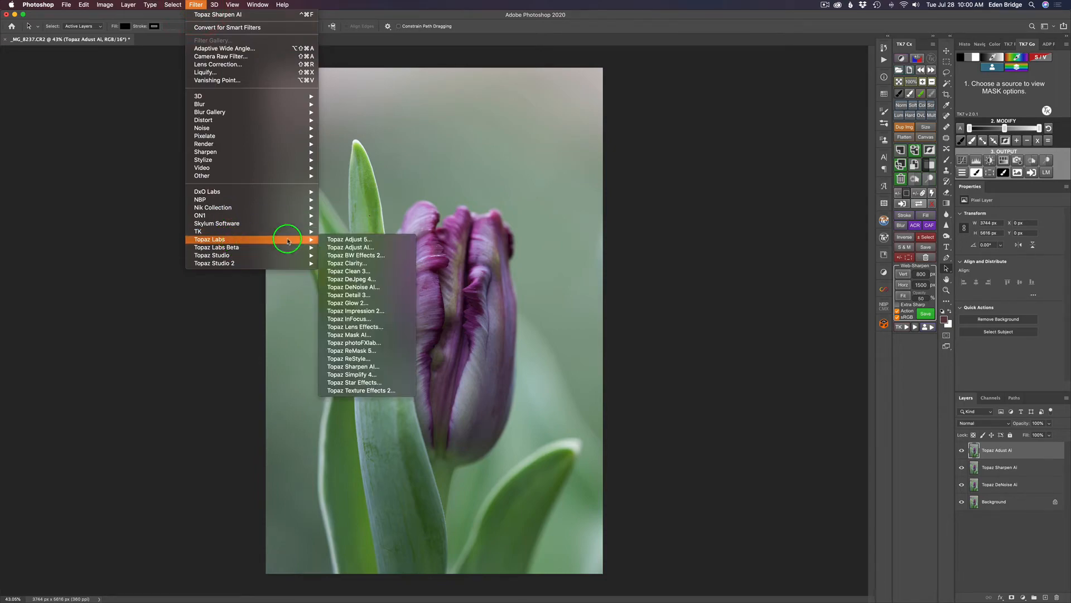
click(357, 248)
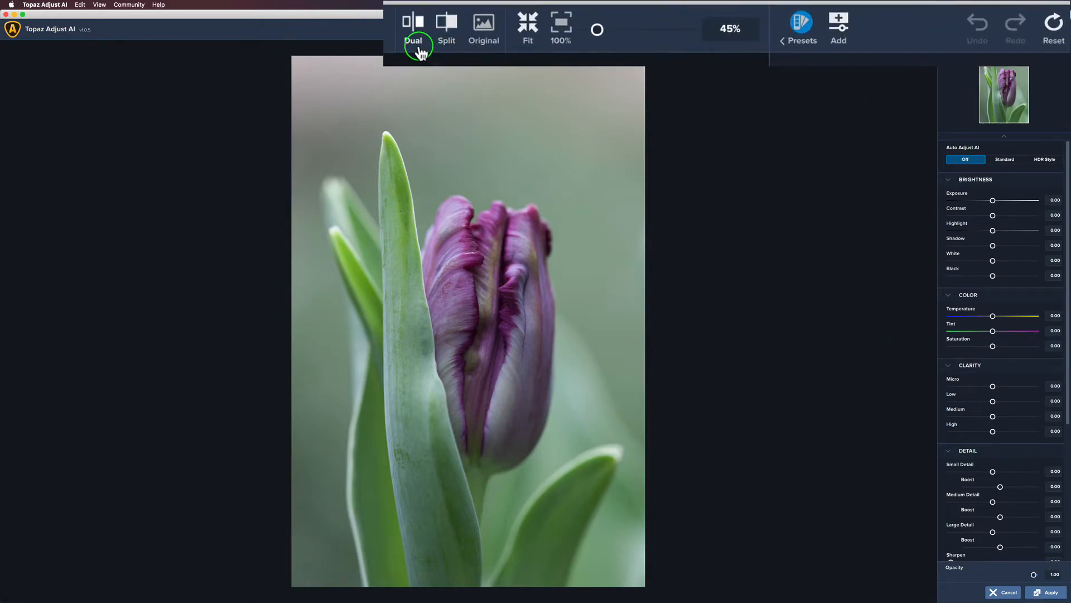
- Show the tulip preview in split view, fitted to the window
click(416, 40)
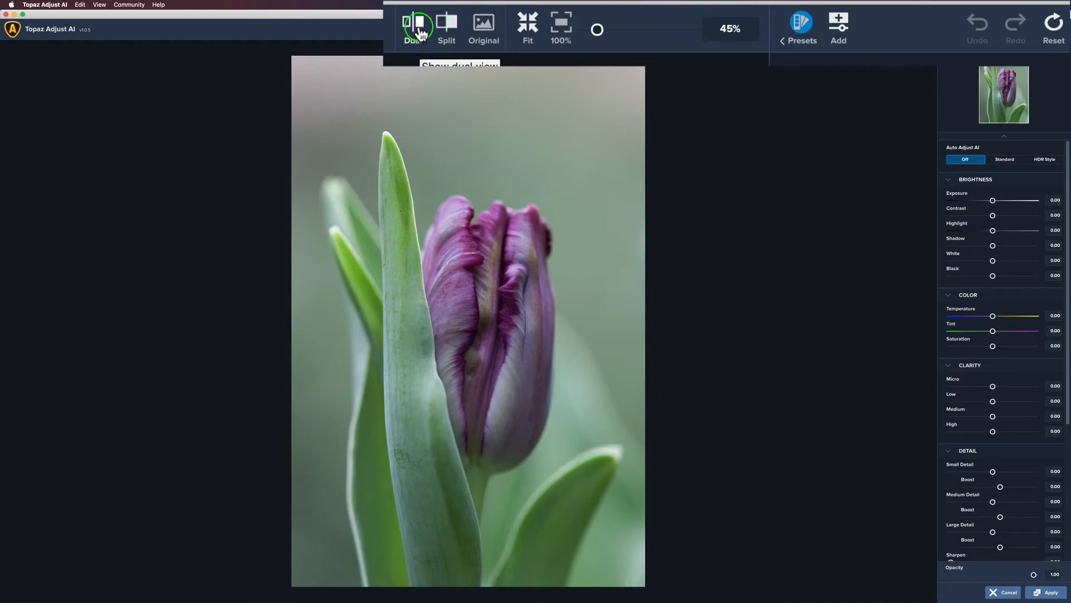
click(449, 34)
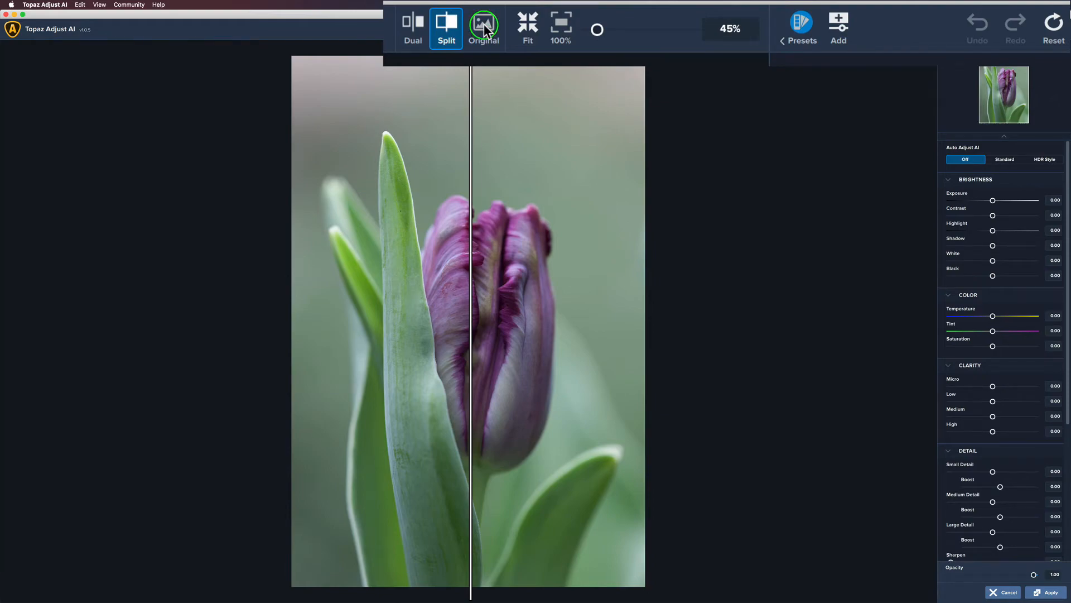
click(527, 27)
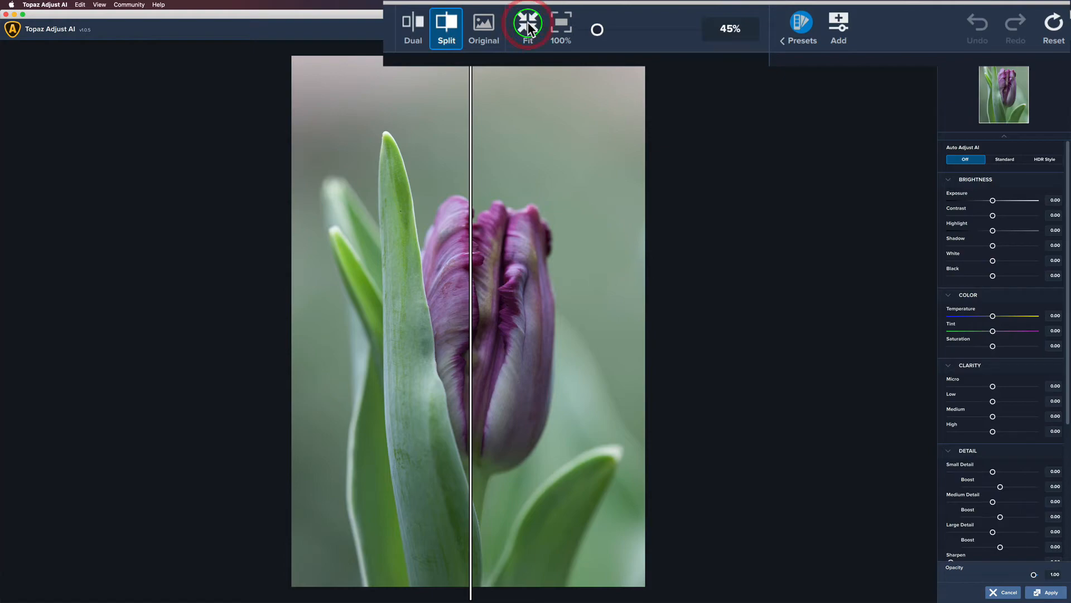
- Inspect the tulip preview at 100% and 234% zoom, and restore the fitted single view without the split
click(563, 25)
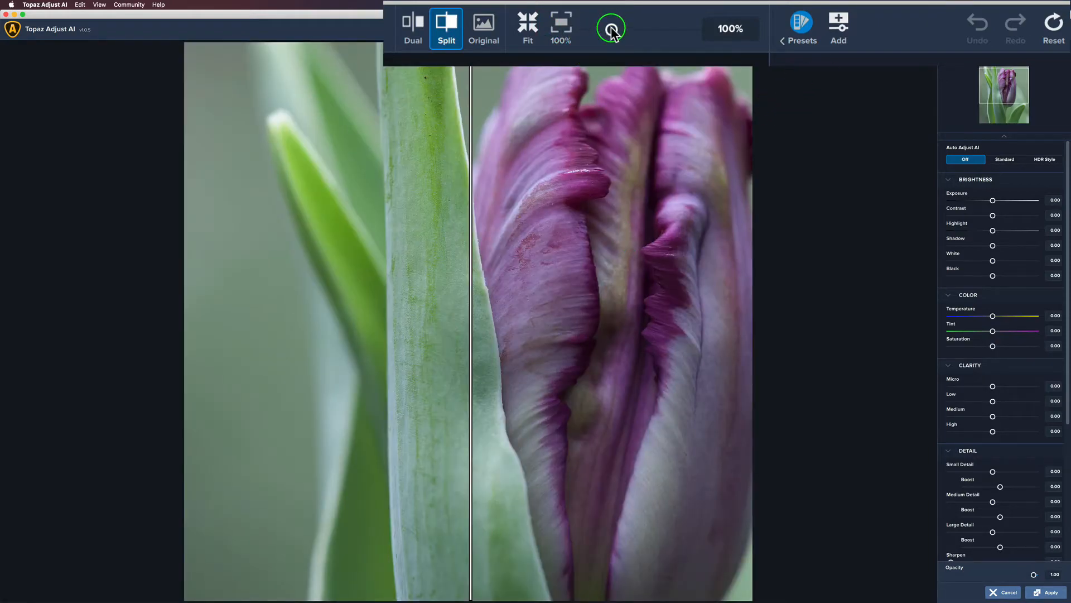
drag(616, 29, 650, 34)
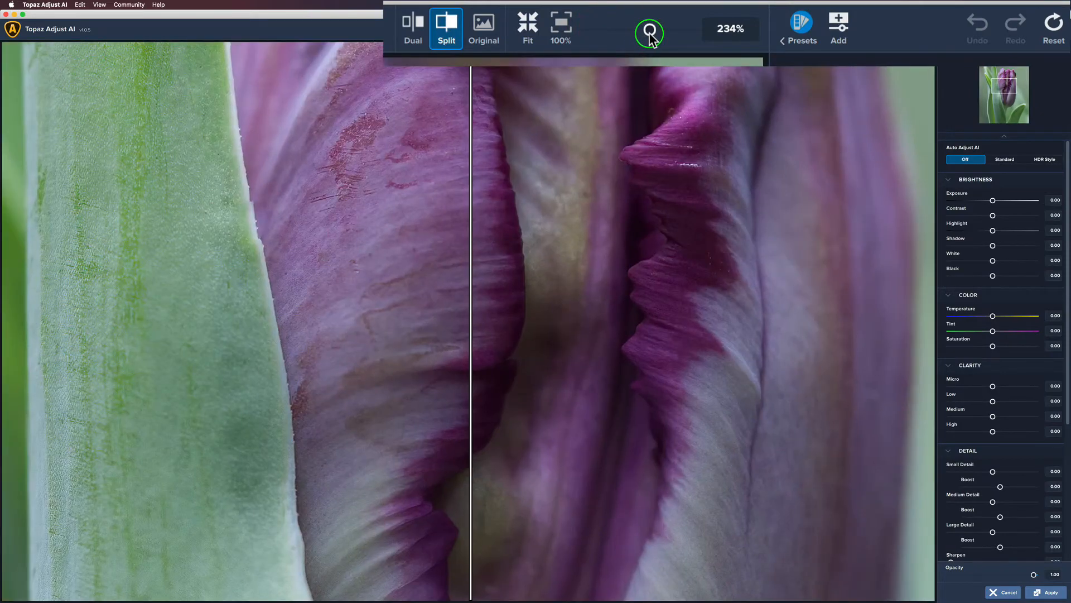
click(528, 22)
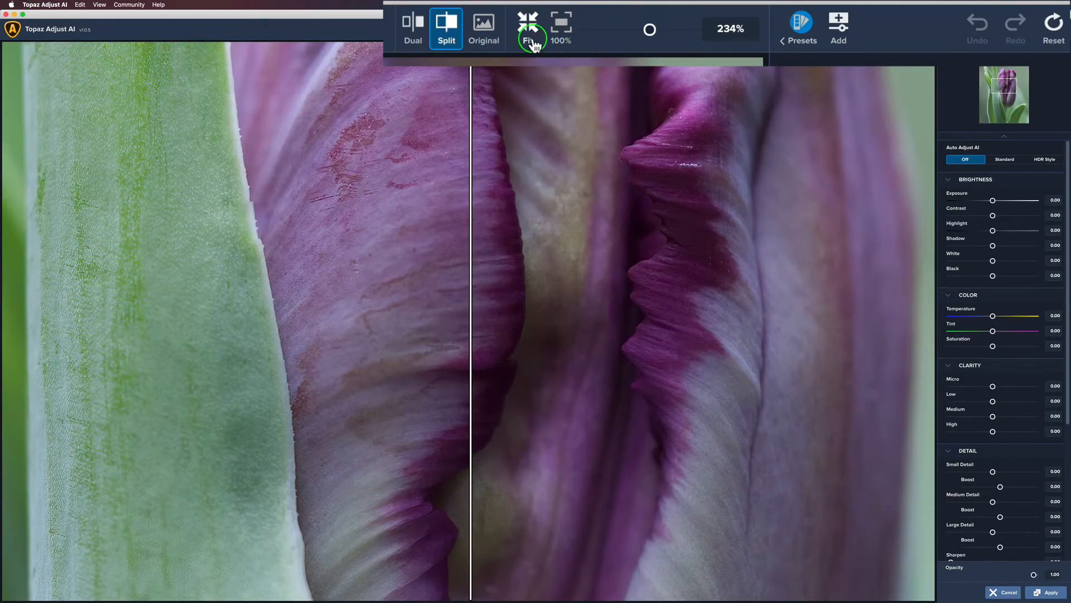
click(529, 23)
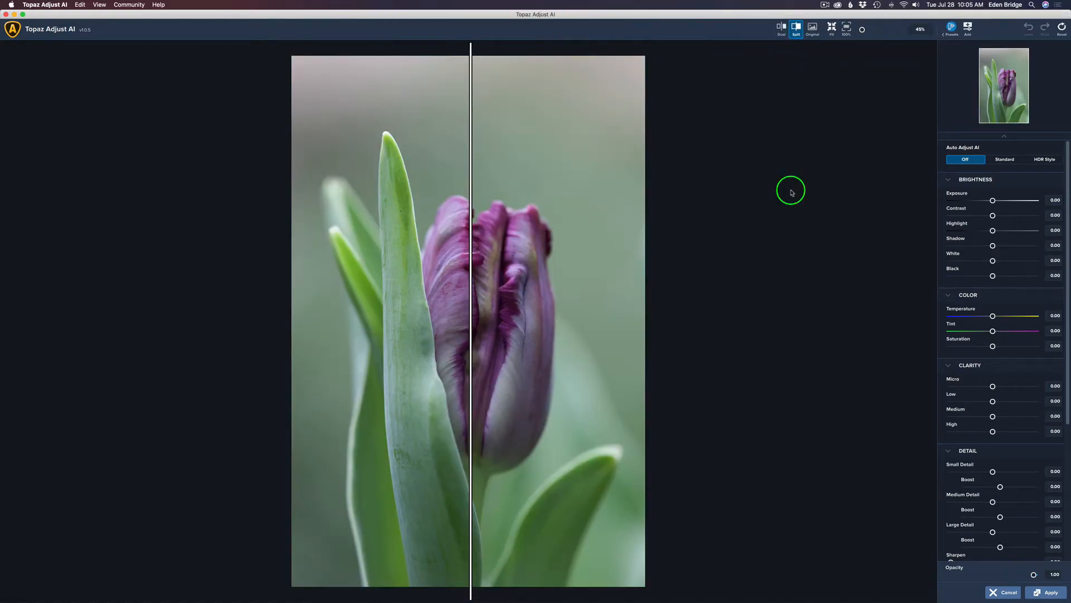
click(797, 28)
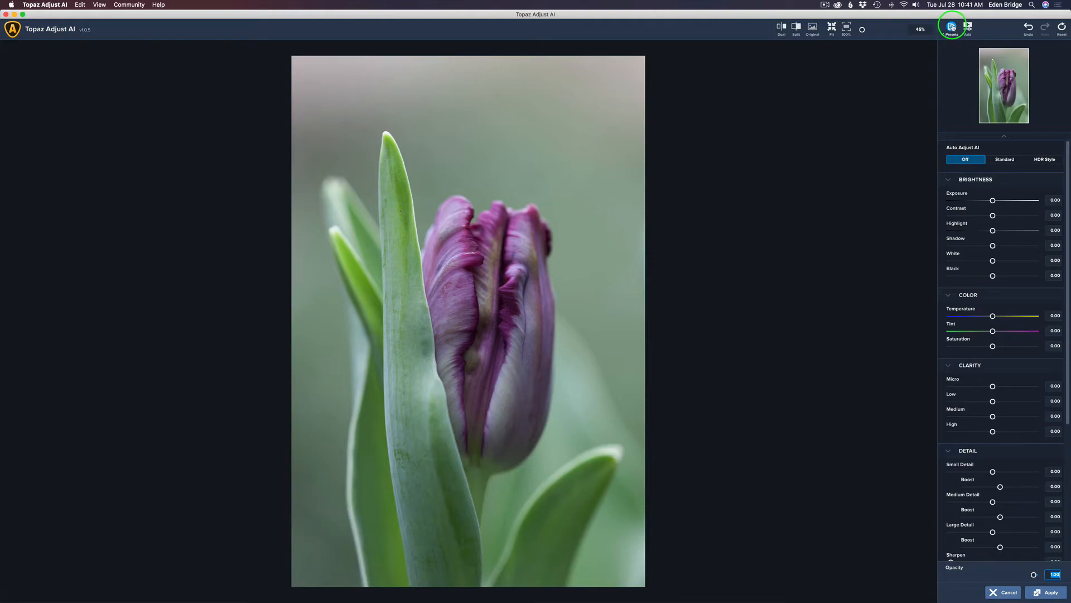
- Switch from the manual adjustment controls to the presets and browse the Featured collection
click(951, 27)
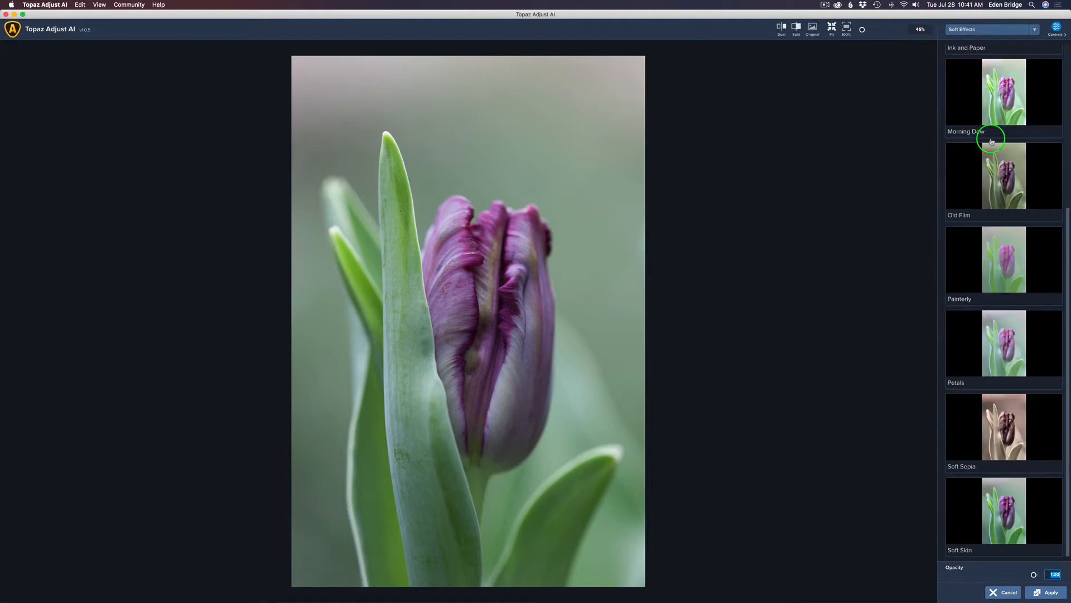
click(1035, 31)
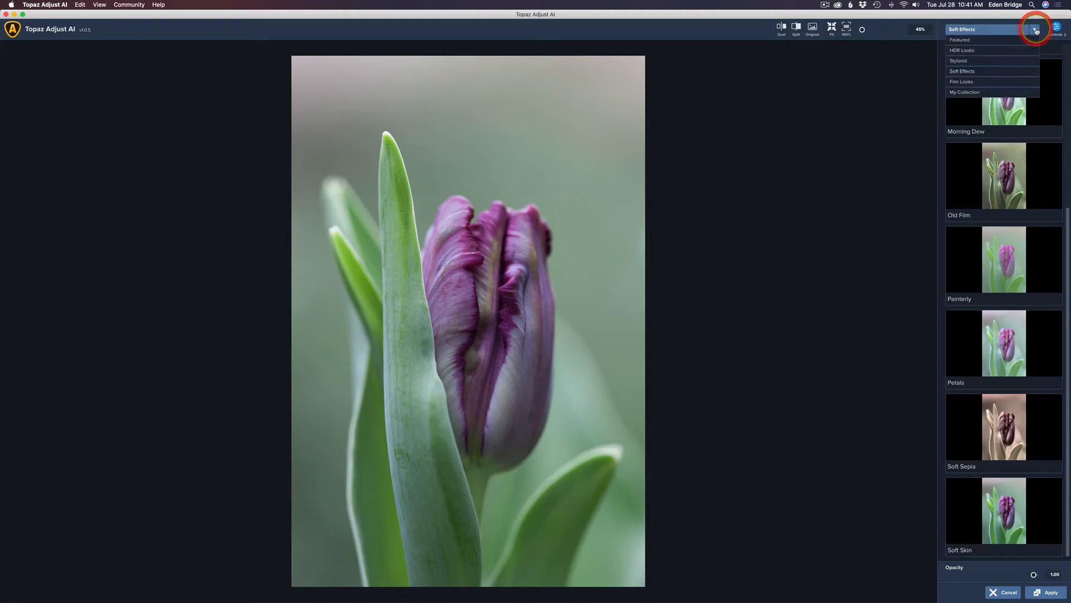
click(1000, 39)
click(1000, 39)
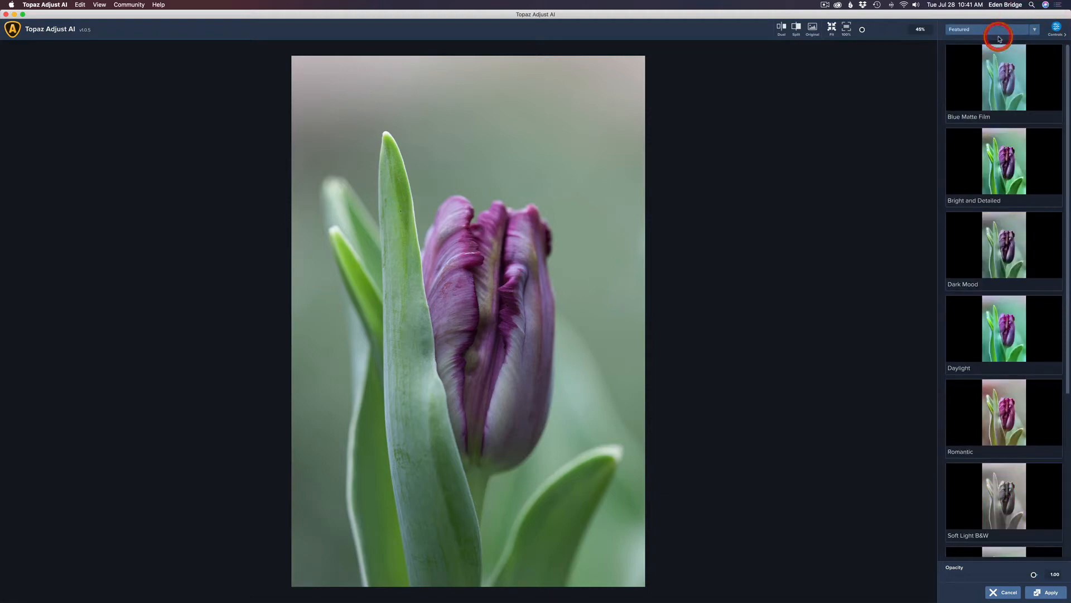
scroll(1034, 255, down, 1)
scroll(1034, 255, down, 5)
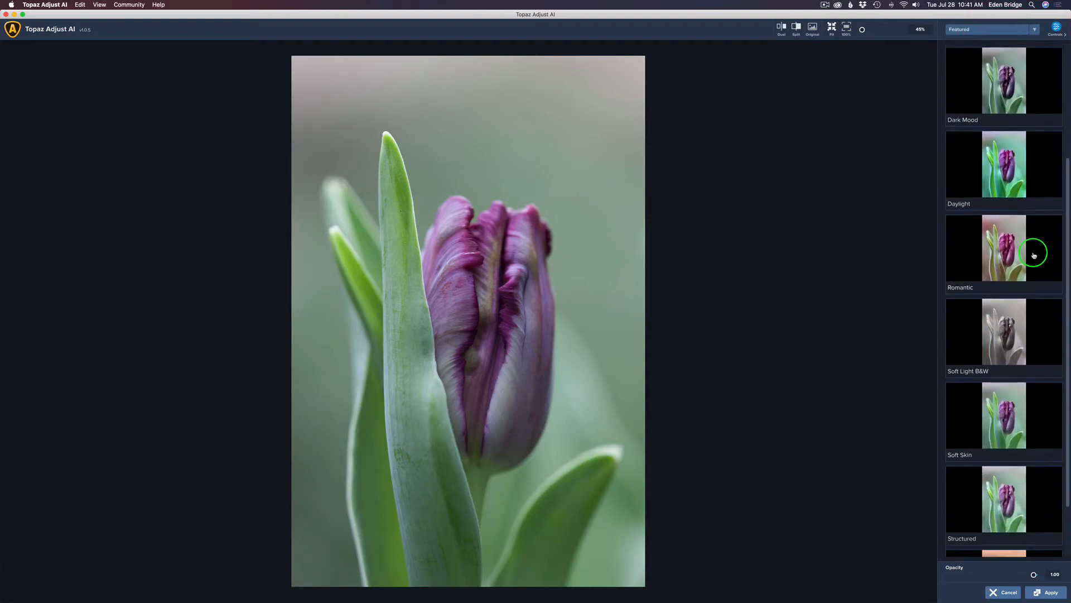
- Try the Romantic, Soft Light B&W and Structured presets from the Featured collection on the tulip photo
click(1032, 31)
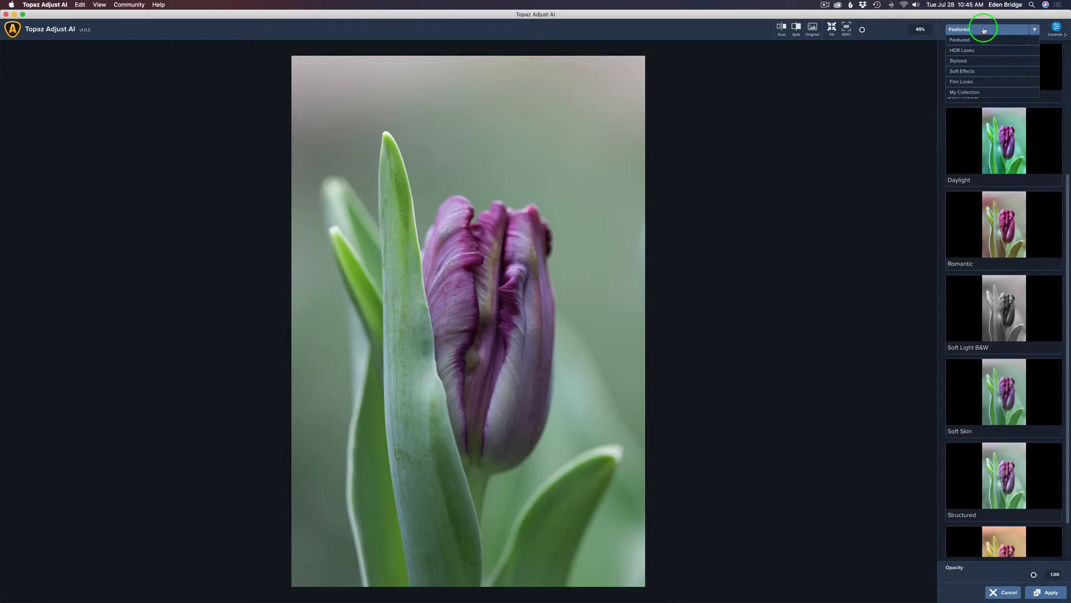
click(881, 86)
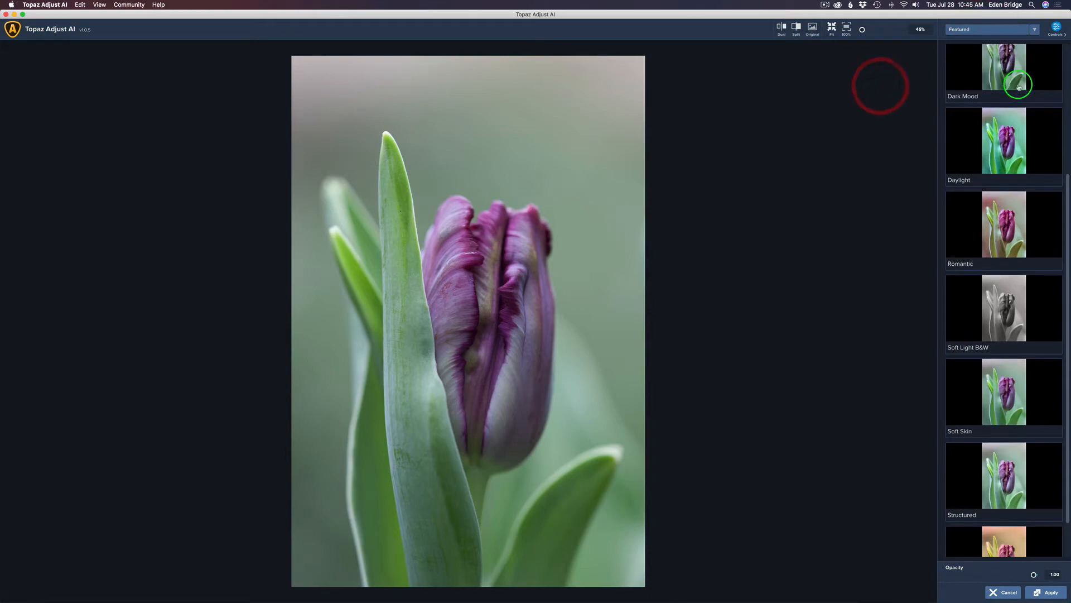
scroll(1018, 85, up, 5)
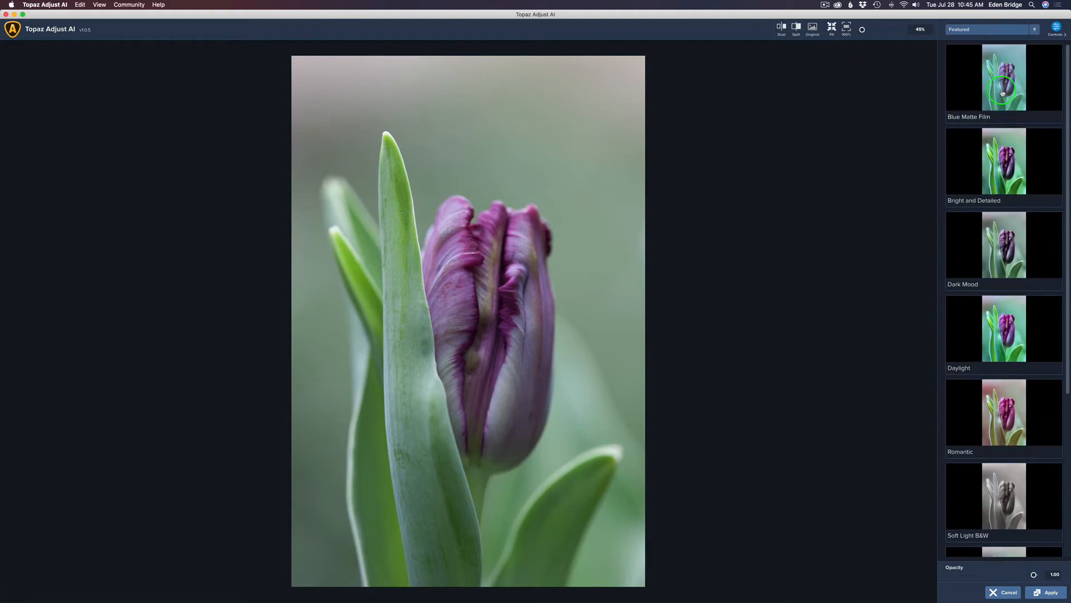
scroll(1001, 133, down, 3)
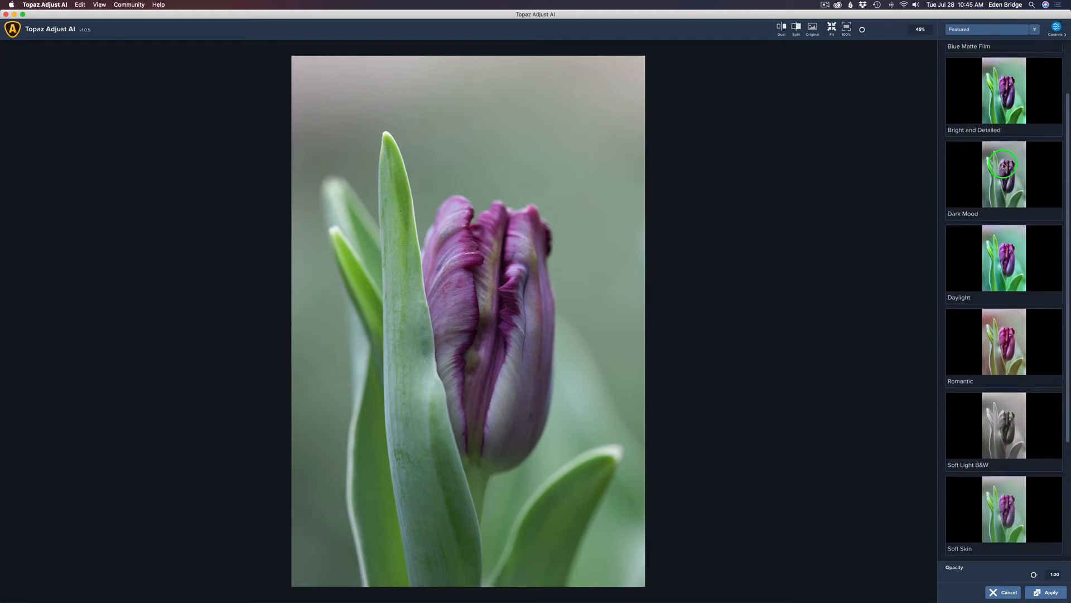
scroll(1003, 164, down, 2)
click(1010, 269)
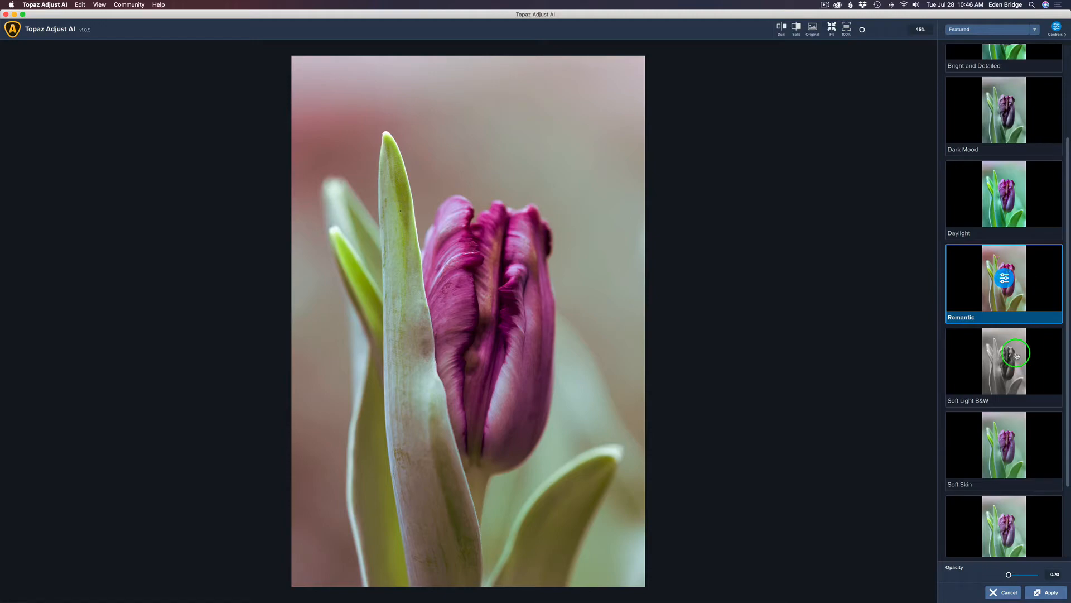
scroll(1017, 304, down, 2)
click(1008, 319)
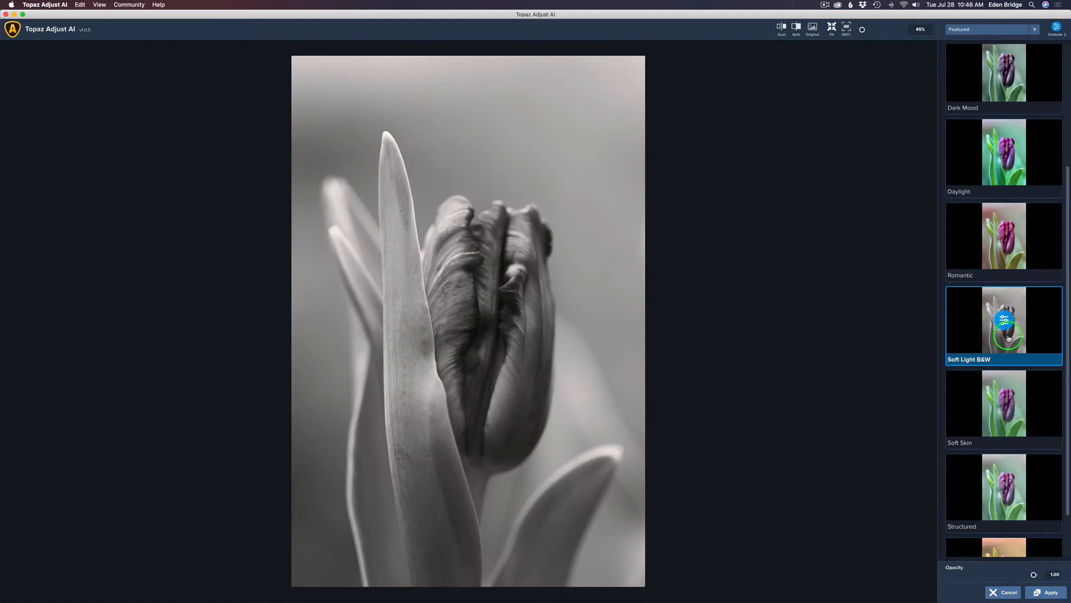
scroll(1028, 329, down, 5)
scroll(1028, 331, up, 3)
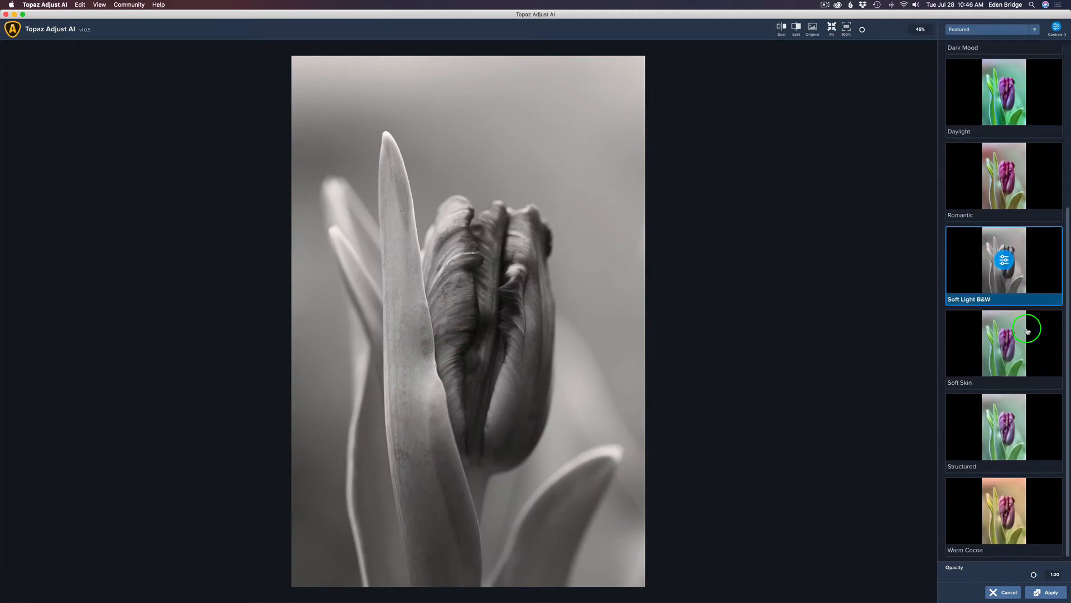
click(1012, 435)
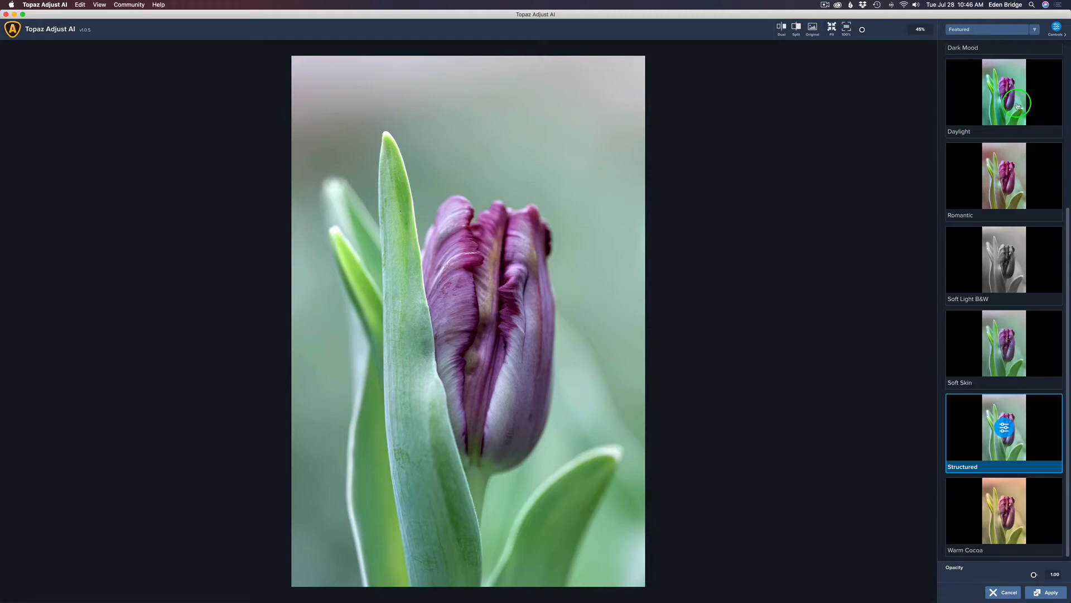
- Switch to the HDR Looks collection and try its Ansel HDR and Dark Mood presets
scroll(1010, 132, up, 5)
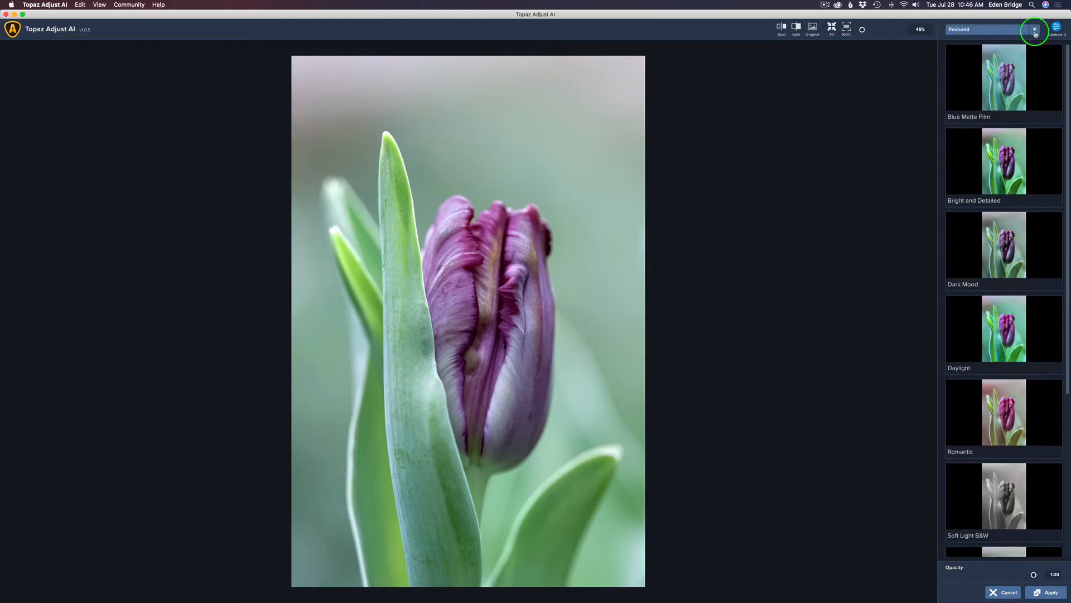
click(1031, 29)
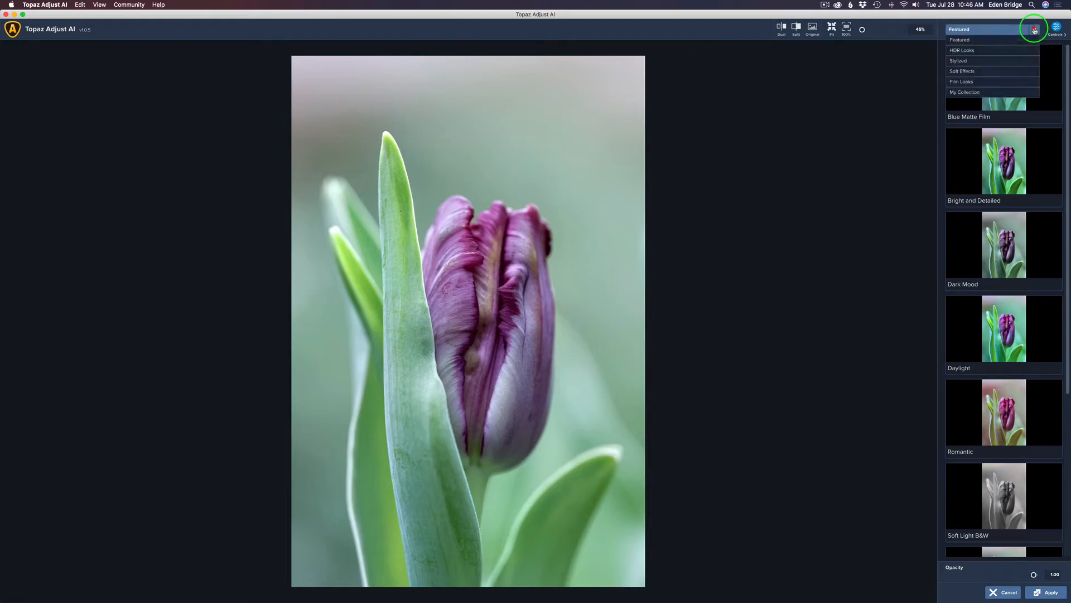
click(977, 52)
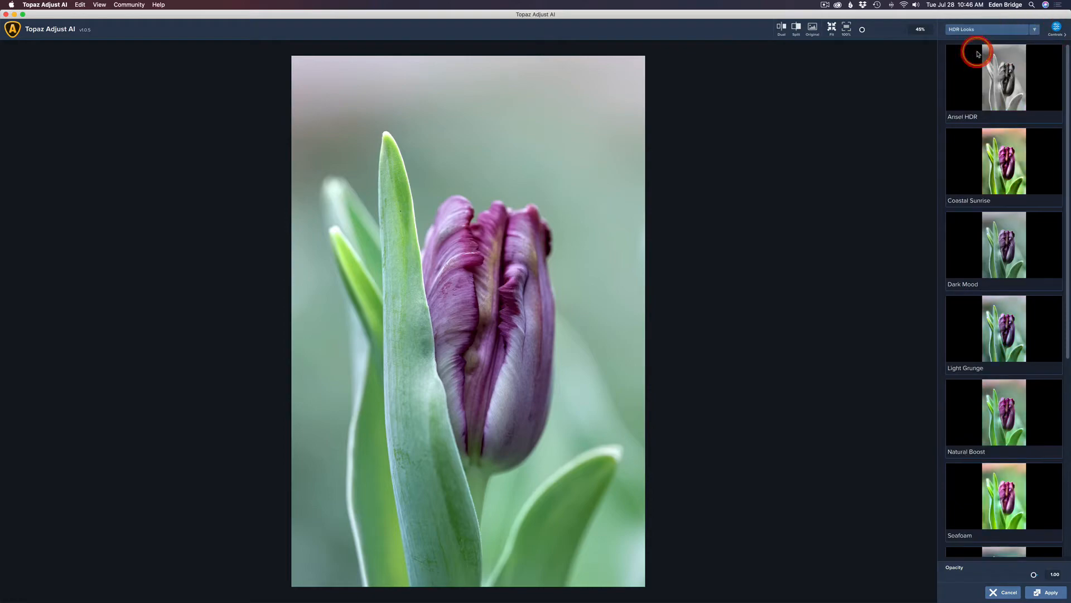
click(1006, 82)
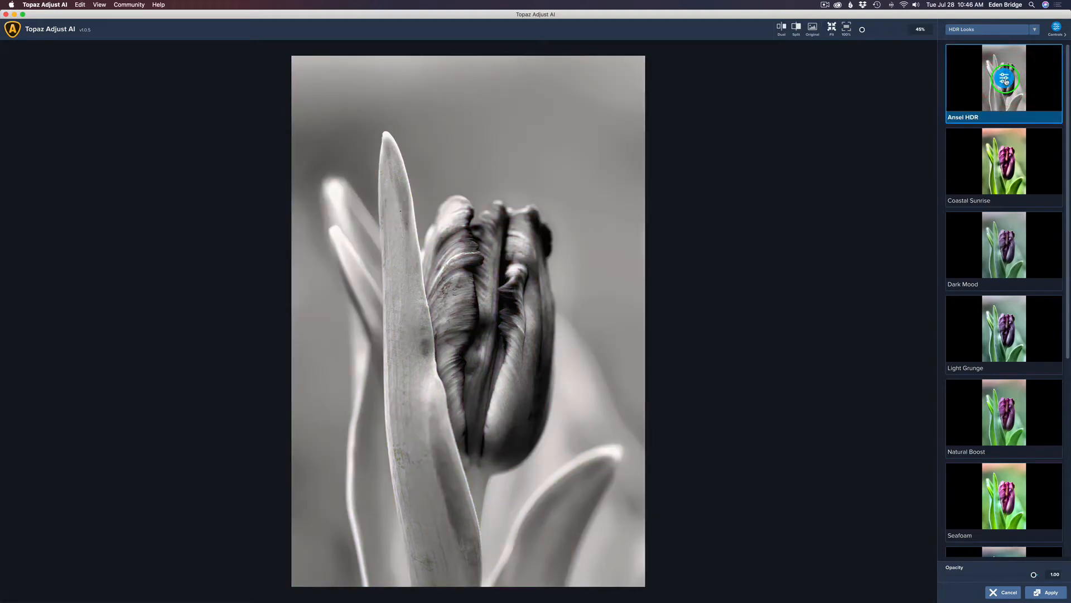
click(1007, 245)
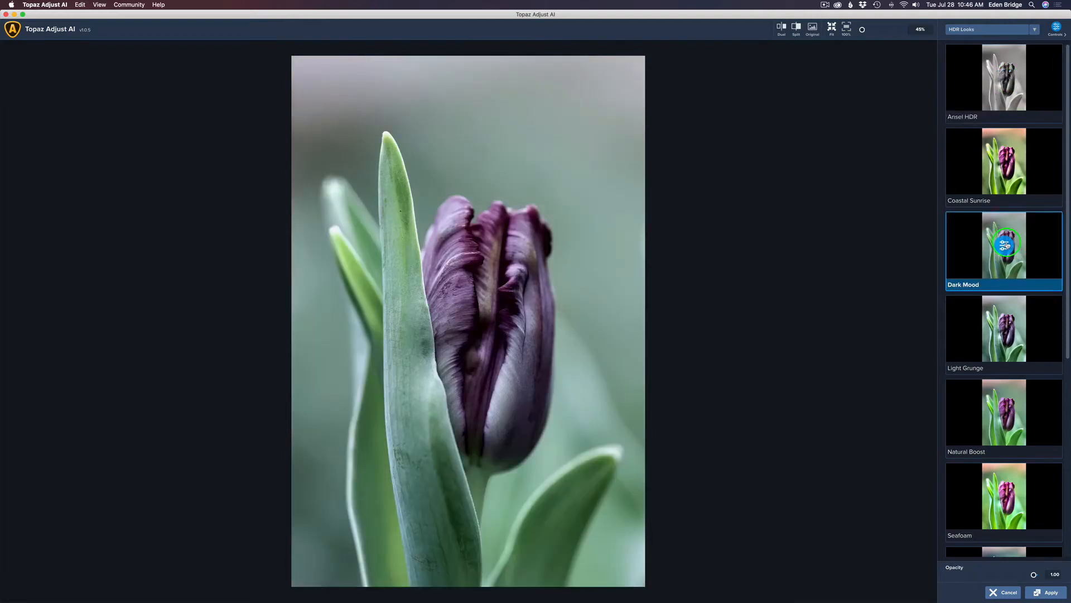
- Try the Vivid Night and Natural Boost presets from the HDR Looks collection
scroll(1008, 245, down, 2)
scroll(1008, 244, down, 10)
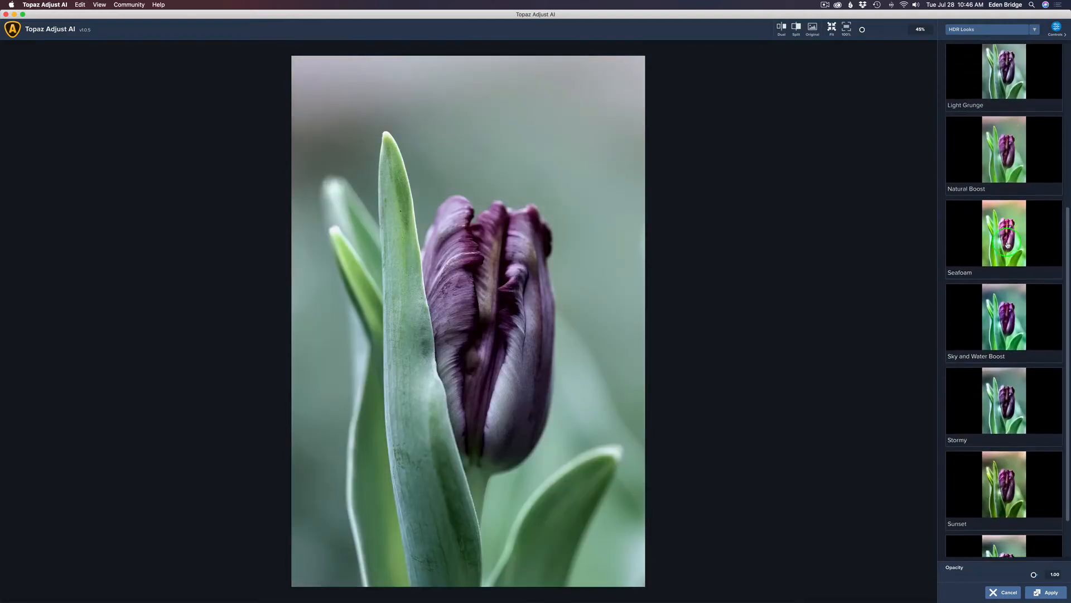
scroll(1007, 245, down, 2)
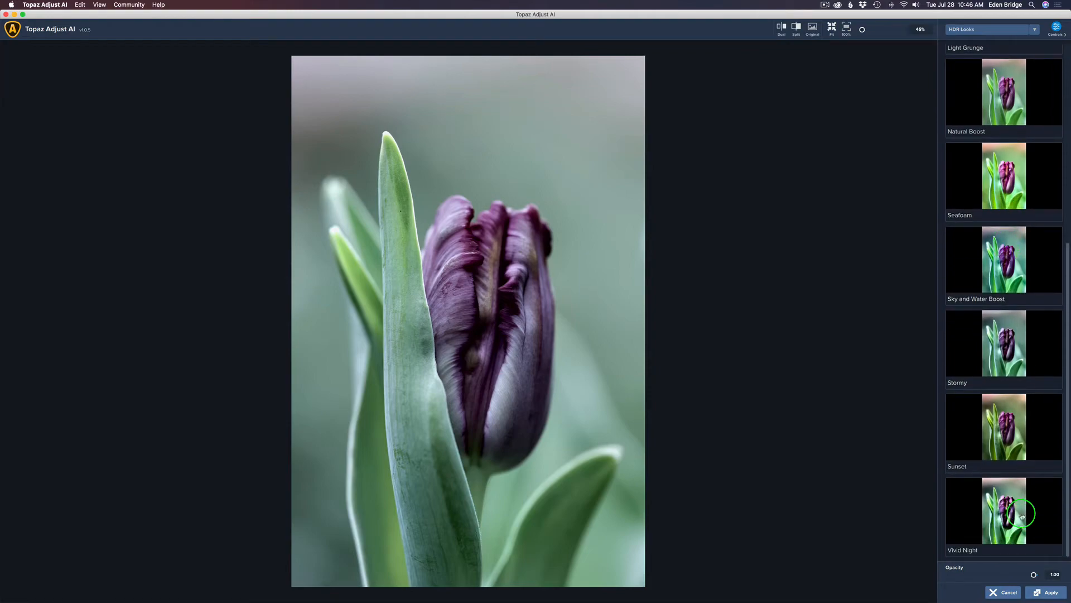
click(1001, 521)
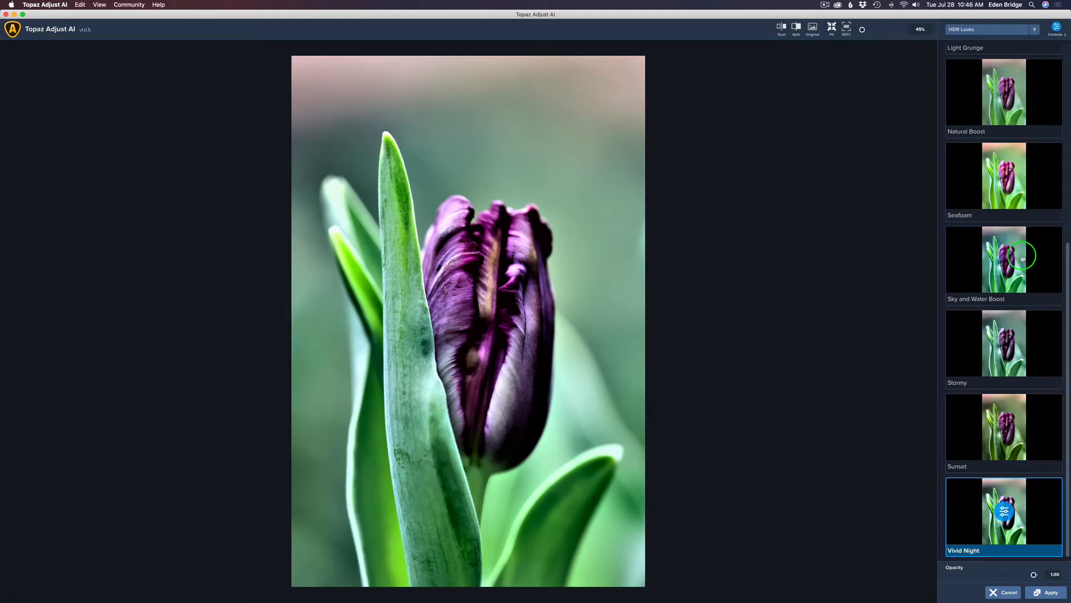
scroll(997, 270, up, 2)
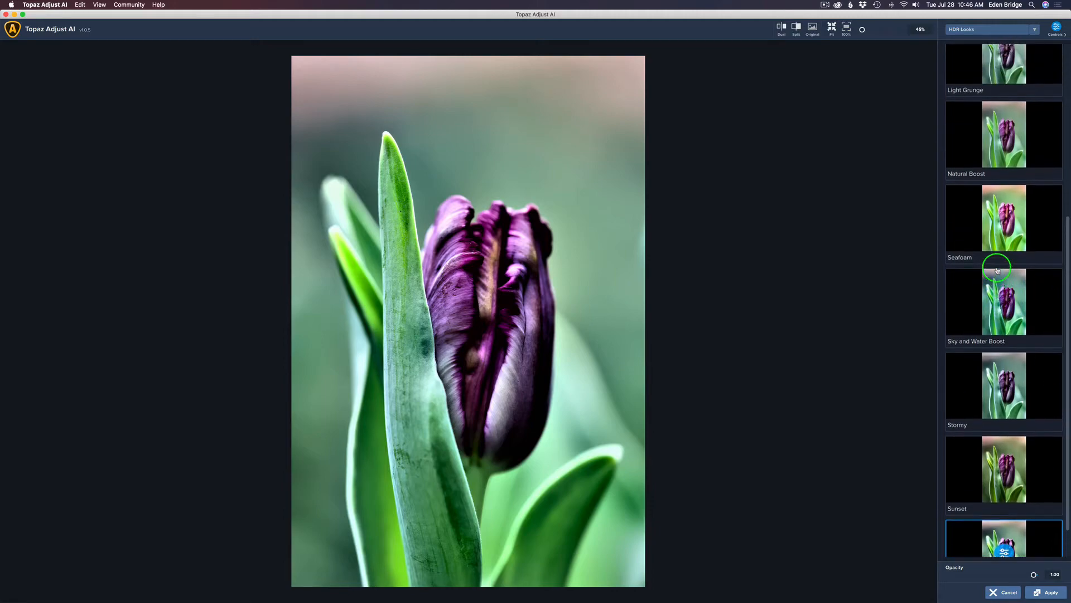
scroll(998, 271, up, 5)
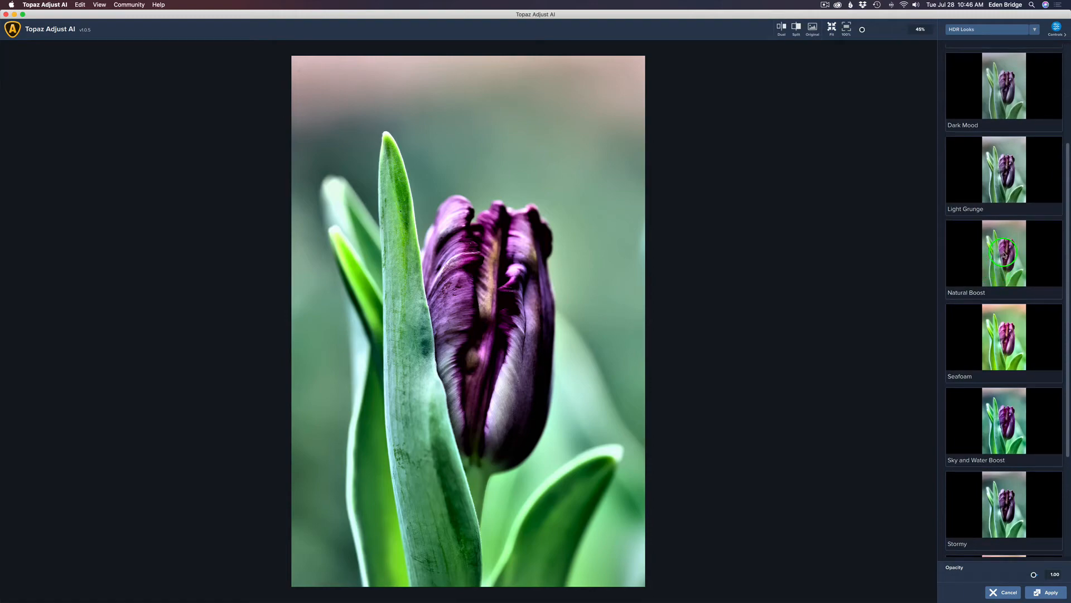
click(1004, 255)
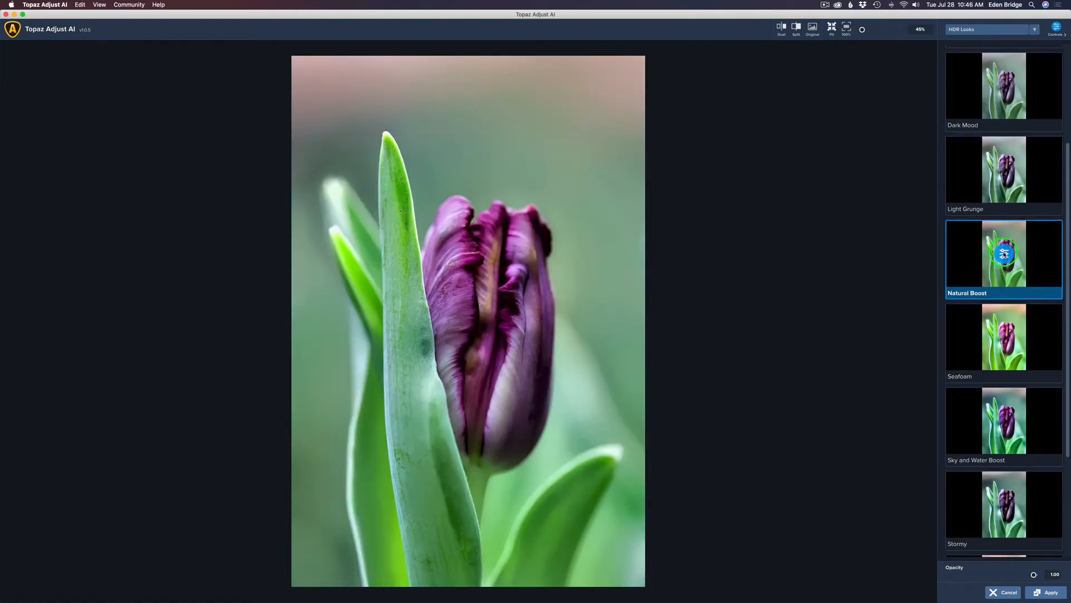
- Switch to the Stylized collection and try its New Vintage Fade preset
click(1034, 31)
click(999, 59)
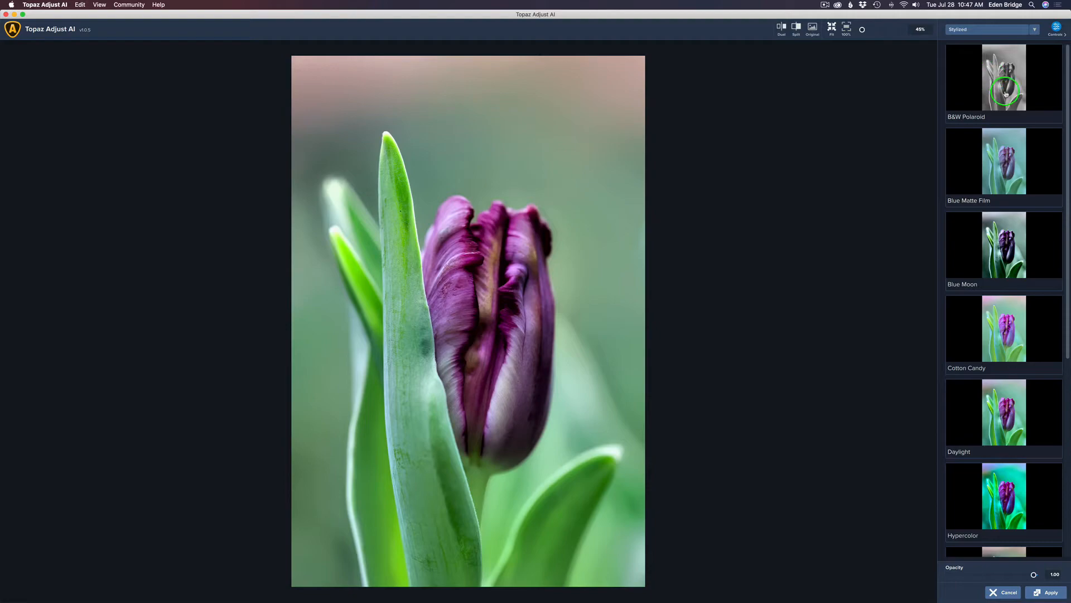
scroll(1010, 131, down, 3)
scroll(1011, 136, down, 6)
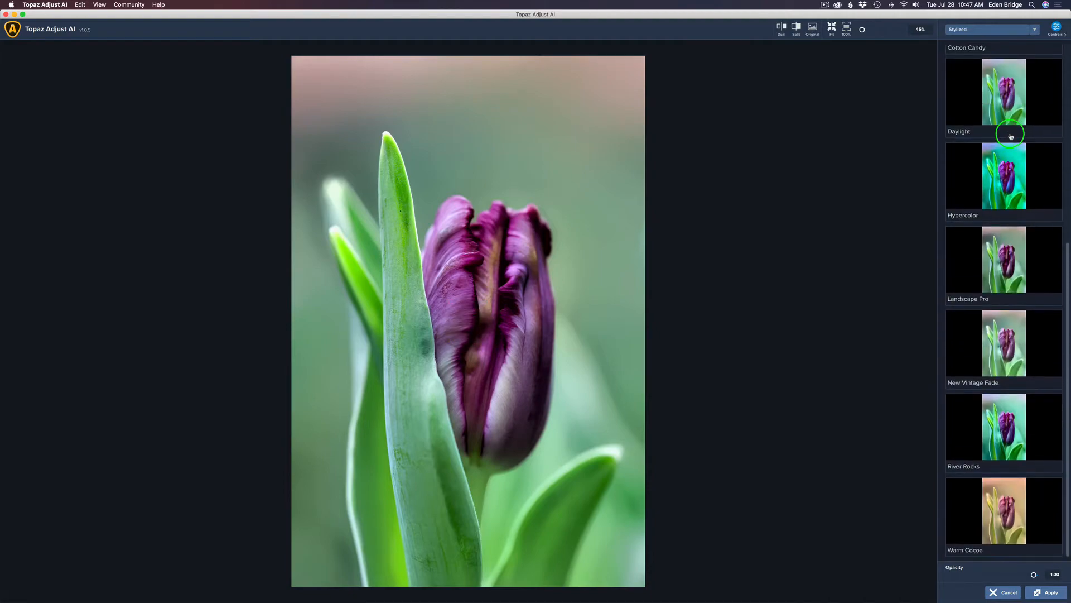
click(1004, 343)
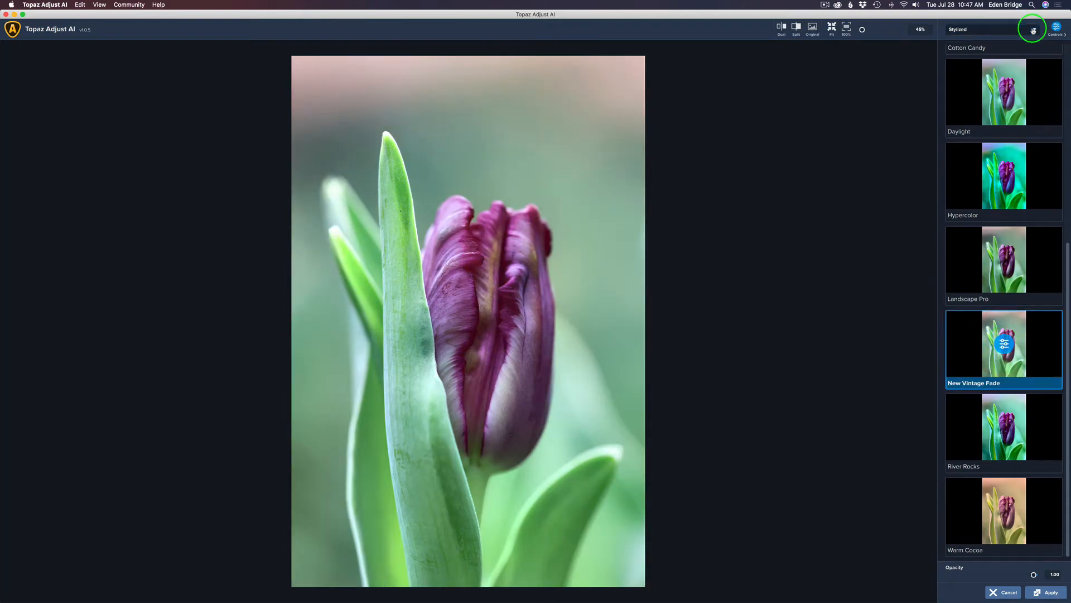
- Switch to the Soft Effects collection and try its B&W Soft Light, Depth Effect, Ink and Paper, and Old Film presets
click(1034, 29)
click(988, 72)
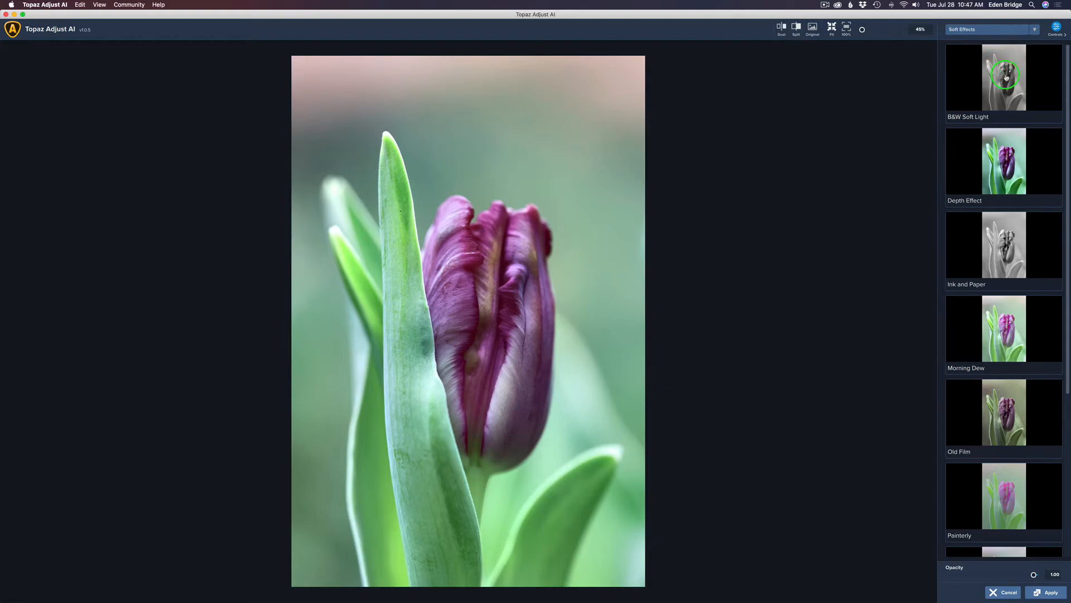
click(1004, 78)
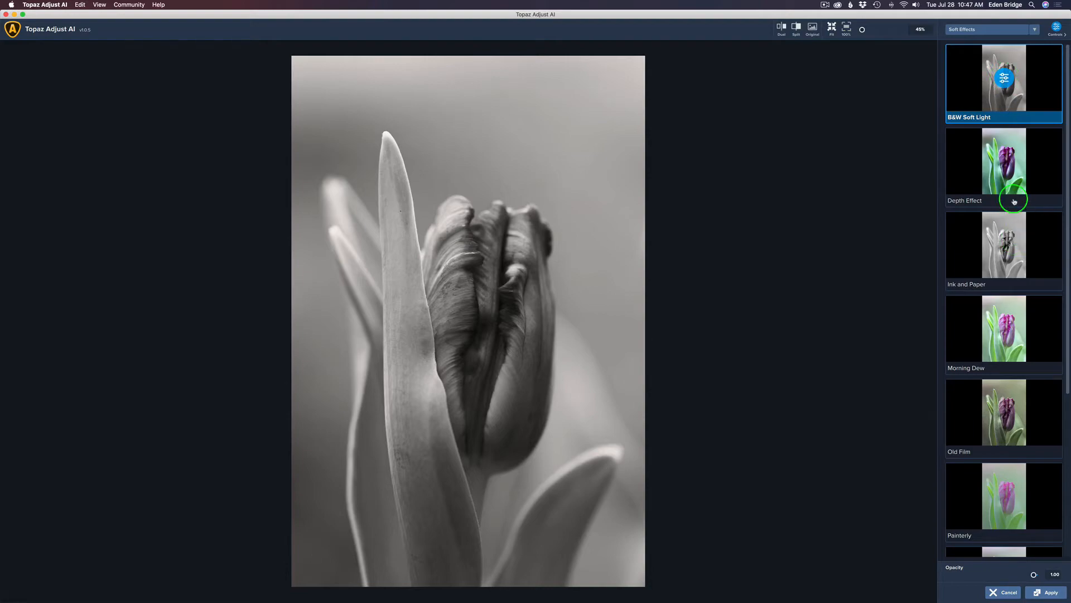
click(1005, 169)
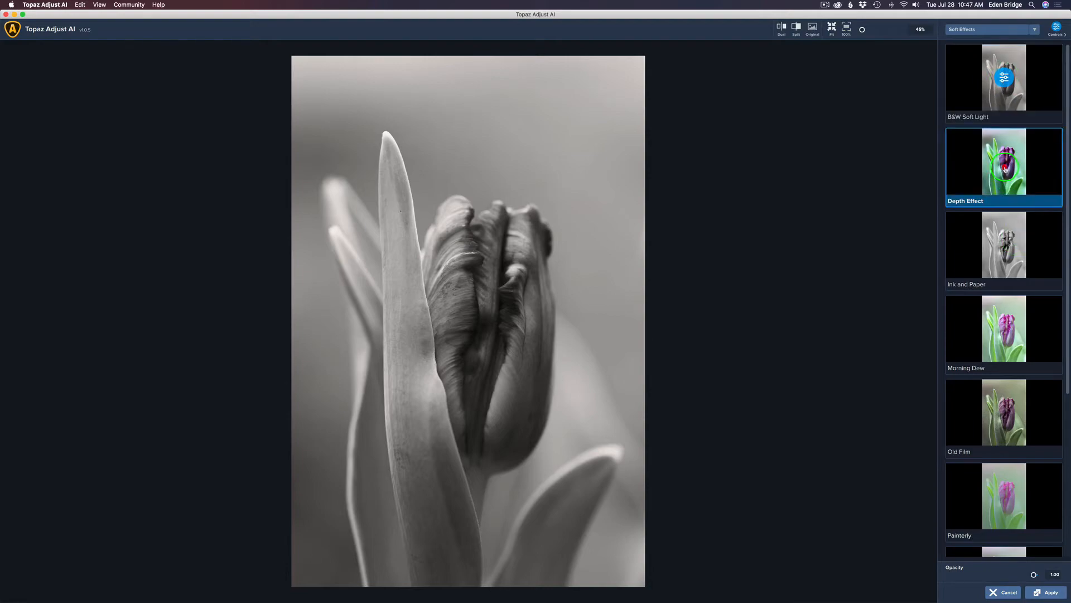
click(1014, 242)
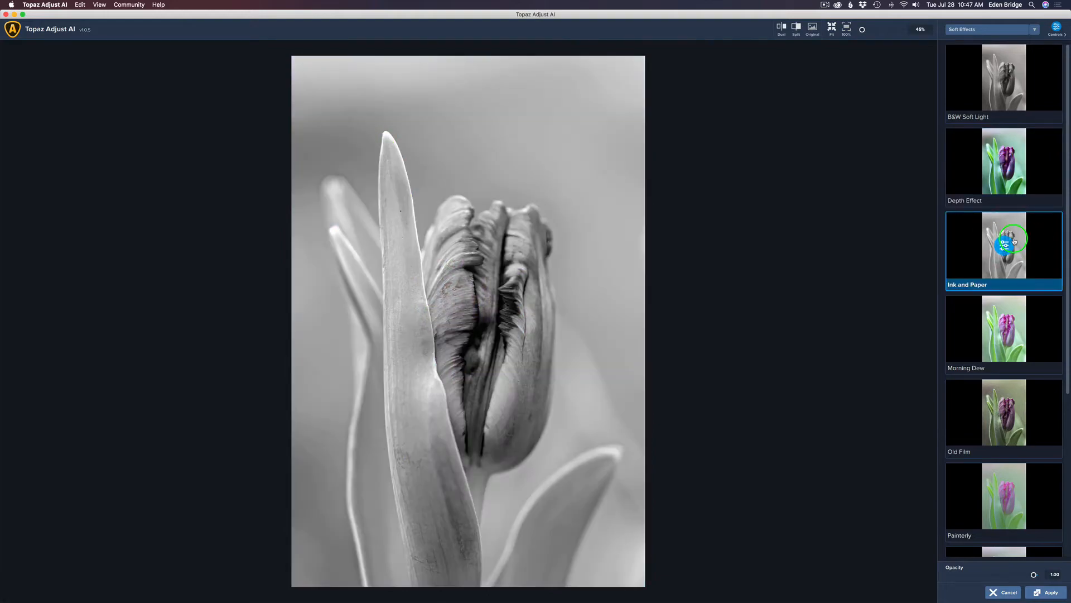
scroll(1014, 241, down, 5)
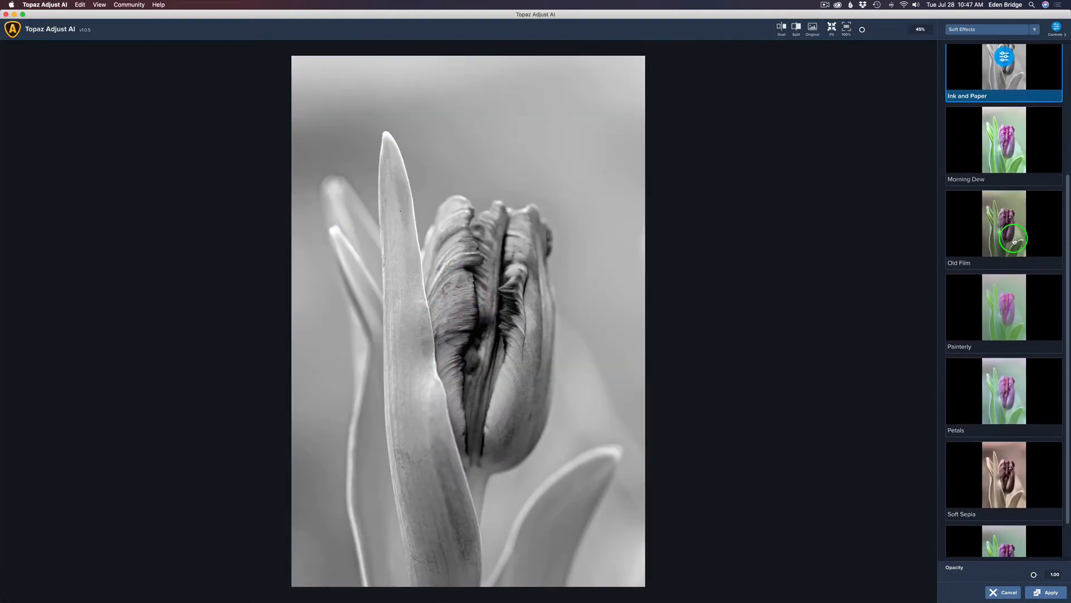
click(1010, 224)
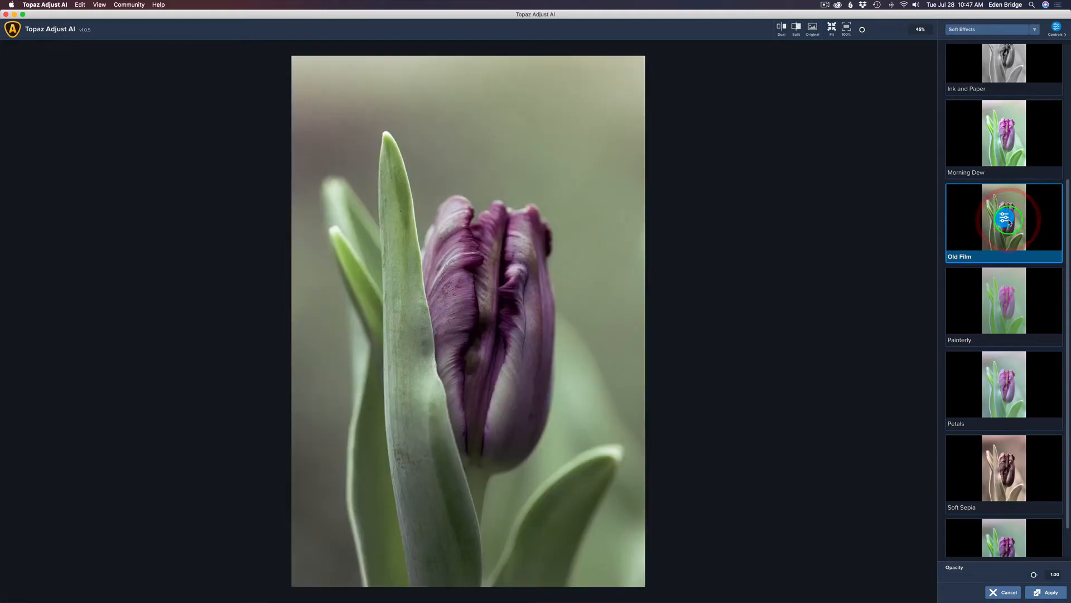
- Choose the Soft Sepia preset from the Soft Effects collection, test its opacity, and set the opacity to 1.00
scroll(1014, 352, down, 2)
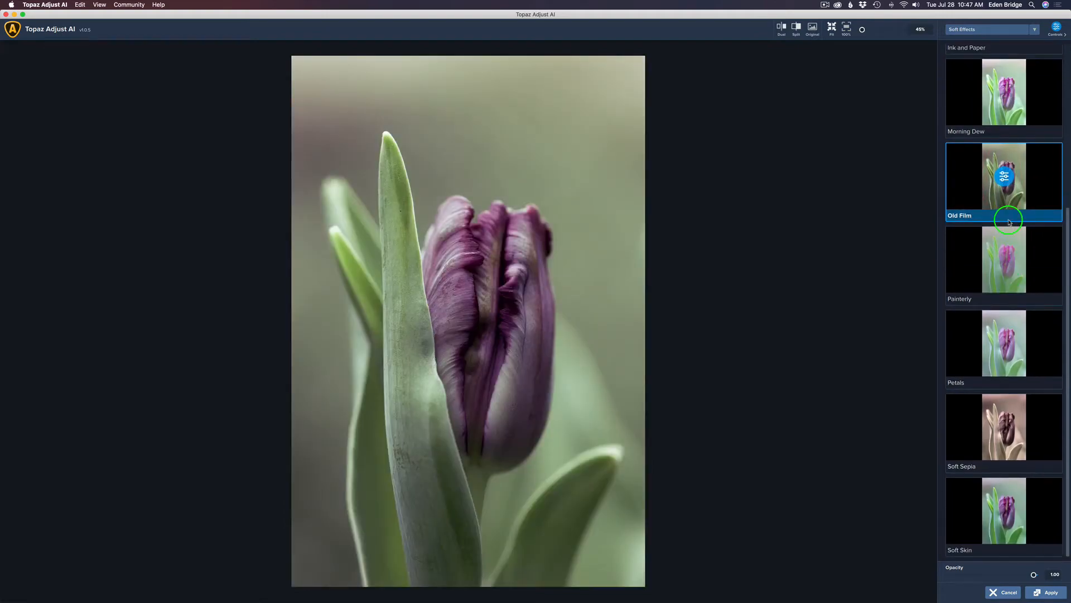
click(1010, 428)
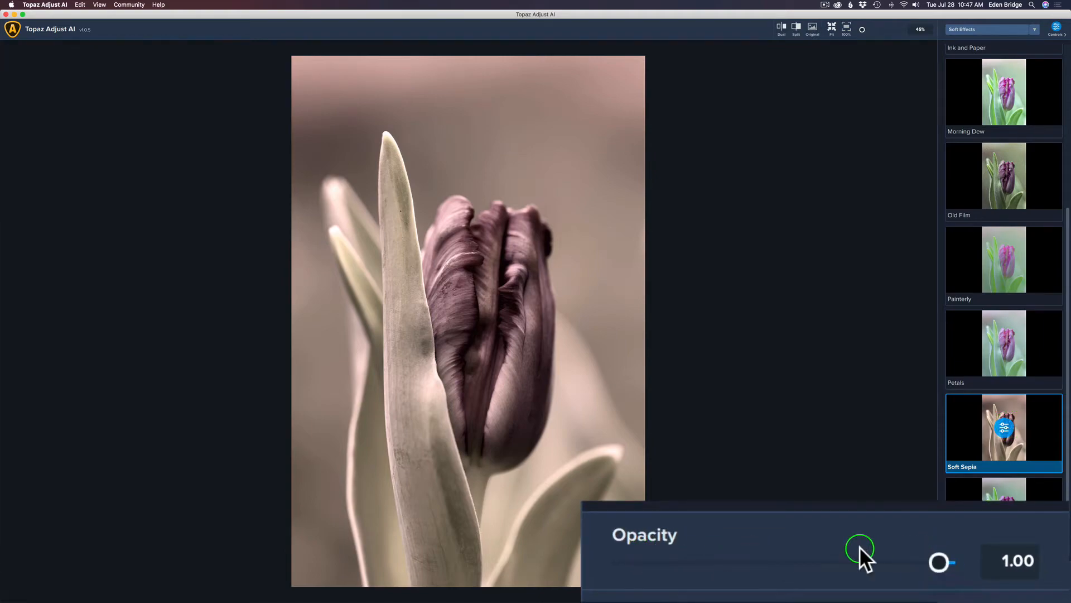
drag(939, 560, 990, 567)
double_click(1048, 573)
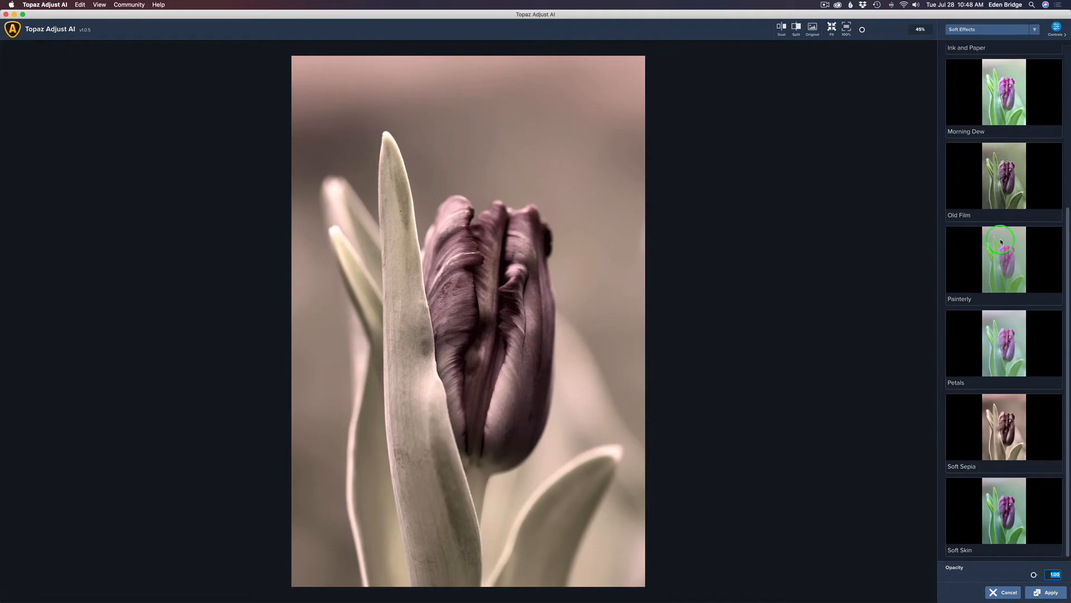
- Switch to the Film Looks collection, try its Ethereal and Friendly presets, and look through the remaining presets
click(1036, 31)
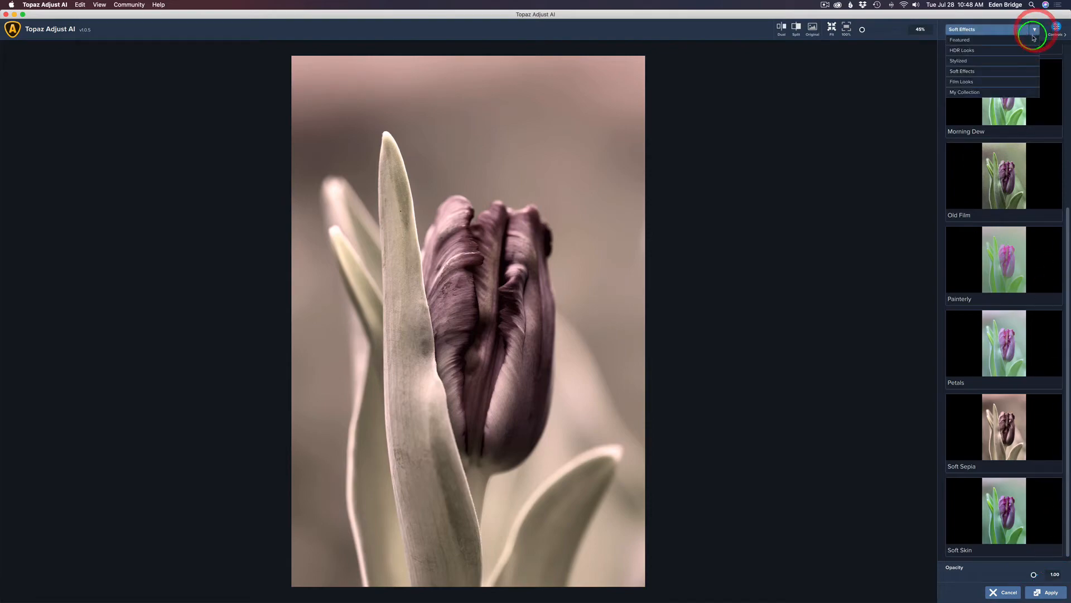
click(994, 83)
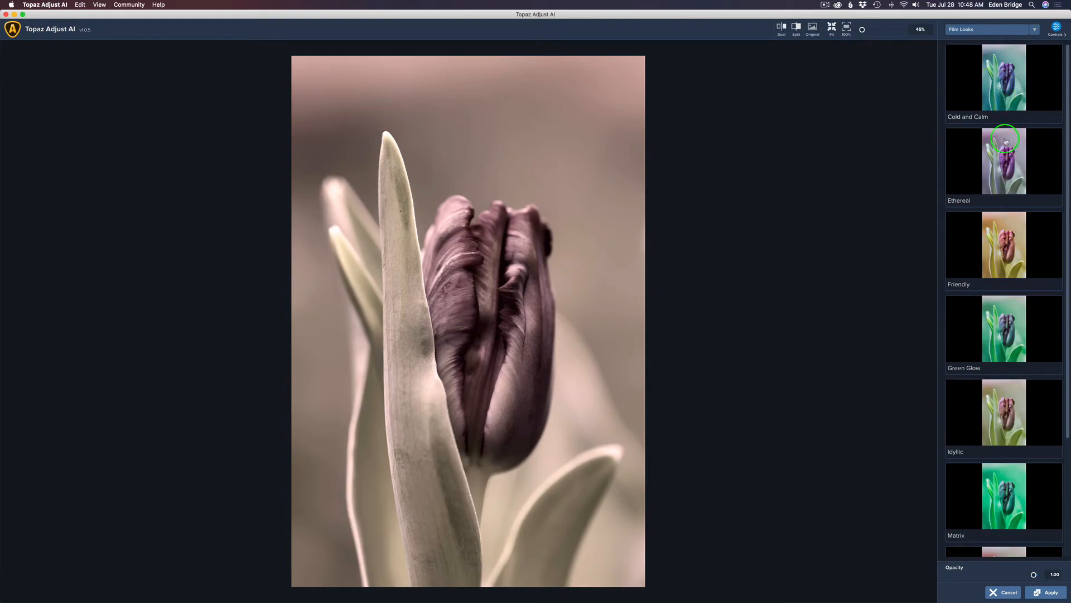
click(1008, 159)
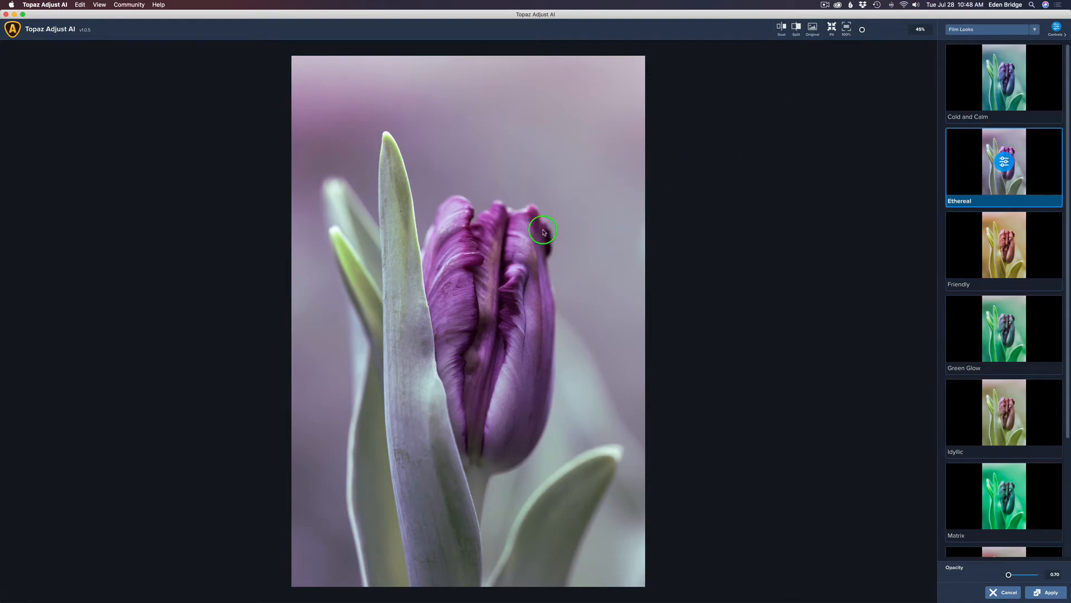
click(1004, 242)
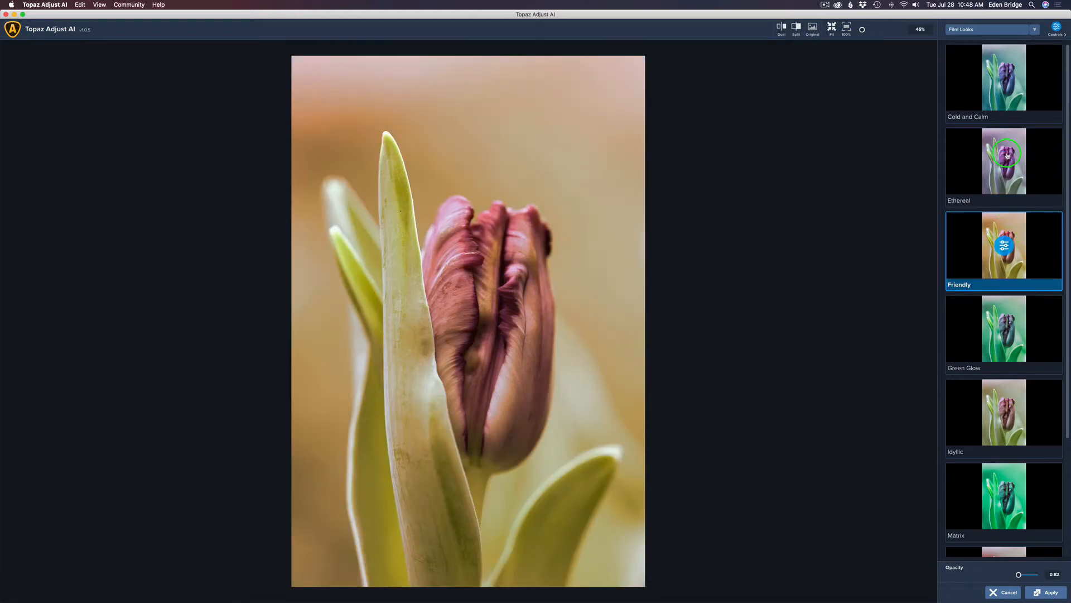
scroll(999, 263, down, 2)
scroll(1001, 265, down, 1)
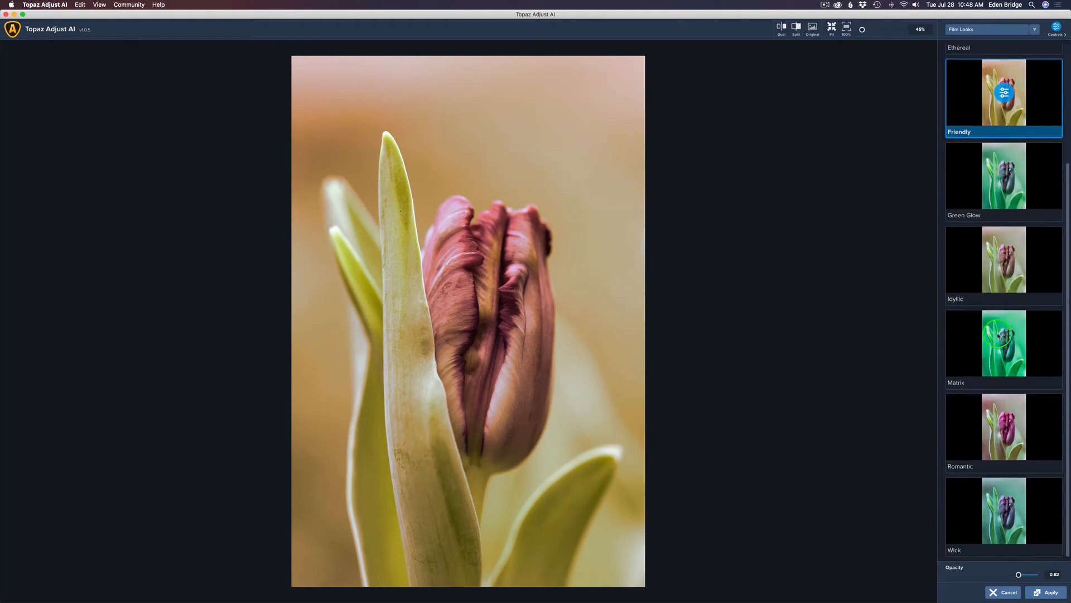
scroll(1013, 277, up, 5)
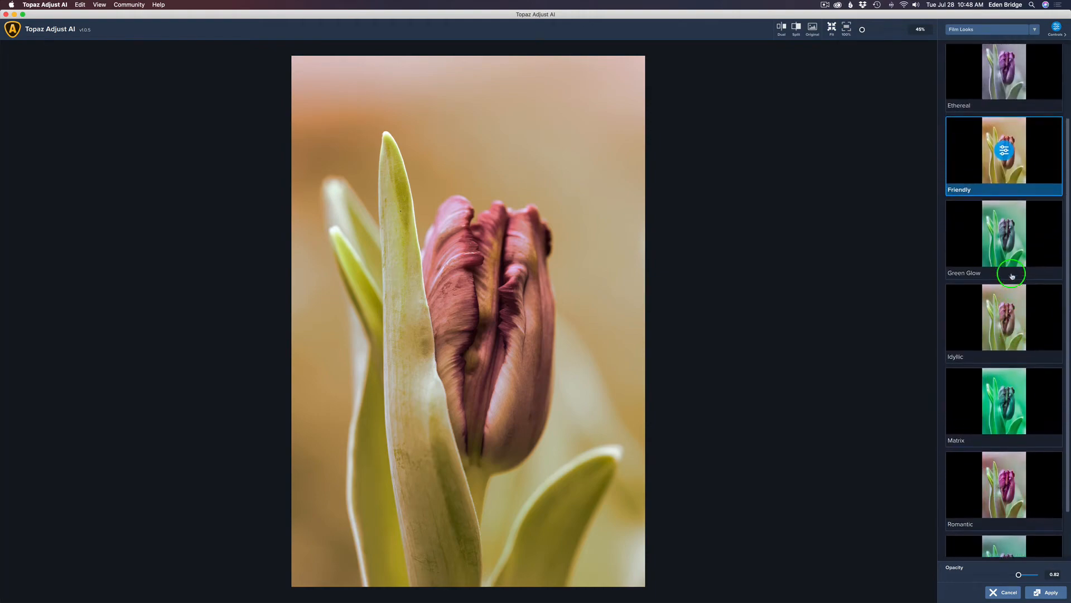
- Choose the Ethereal preset and open its adjustment controls to review the available settings
click(1009, 162)
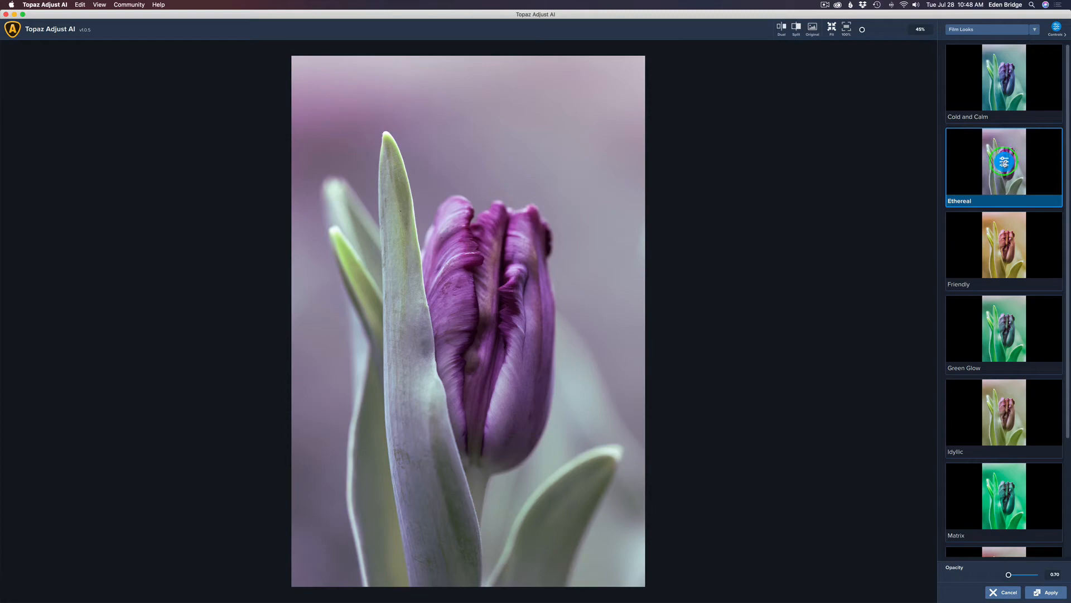
click(1004, 163)
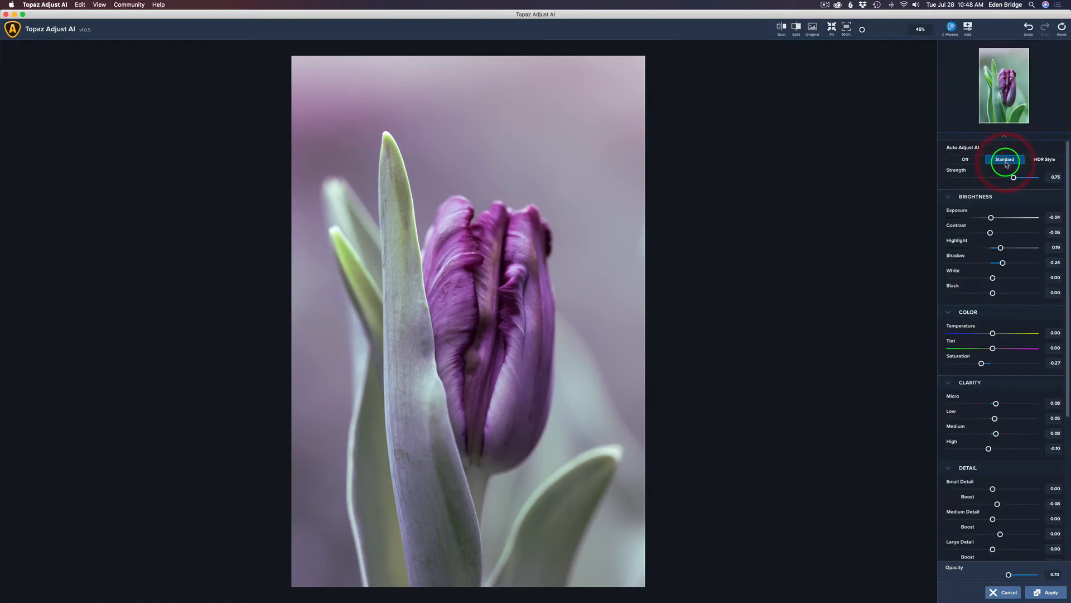
scroll(1006, 430, down, 5)
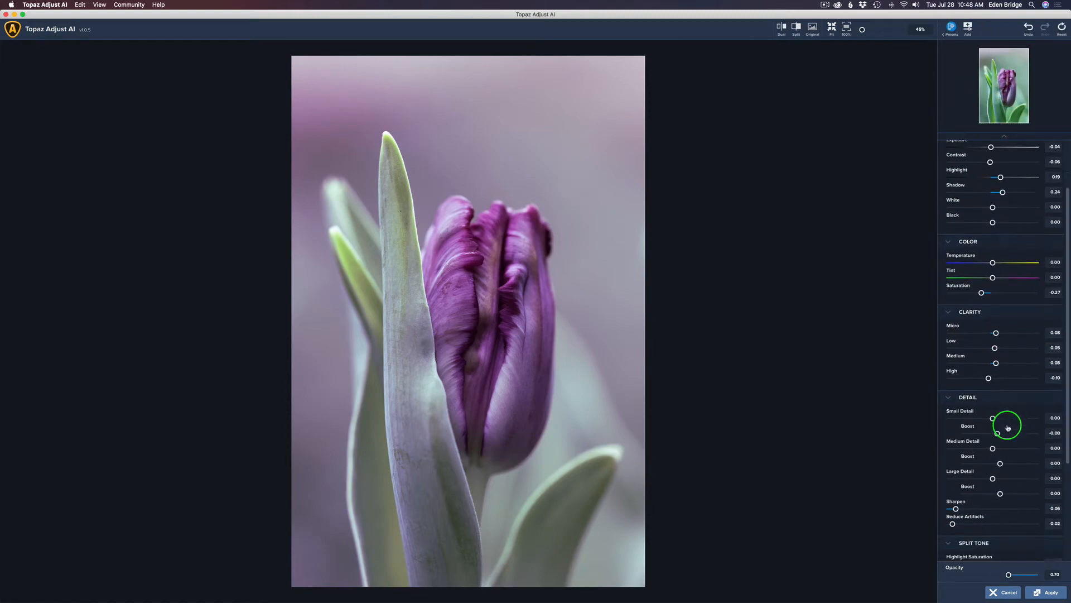
scroll(1007, 425, up, 5)
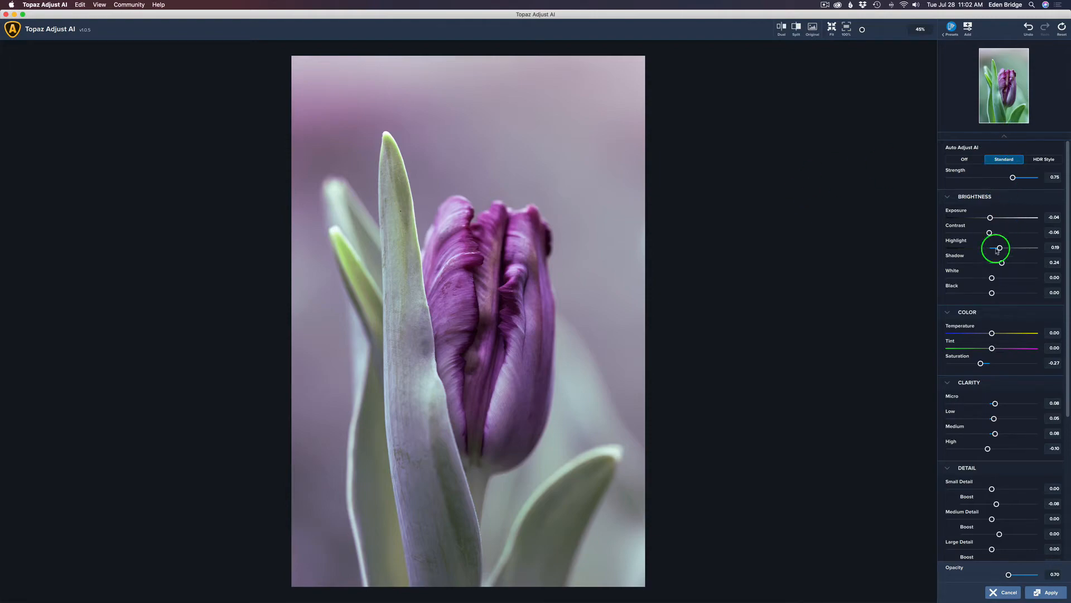
- Set the split tone shadow saturation to 0.70
drag(1067, 307, 1066, 487)
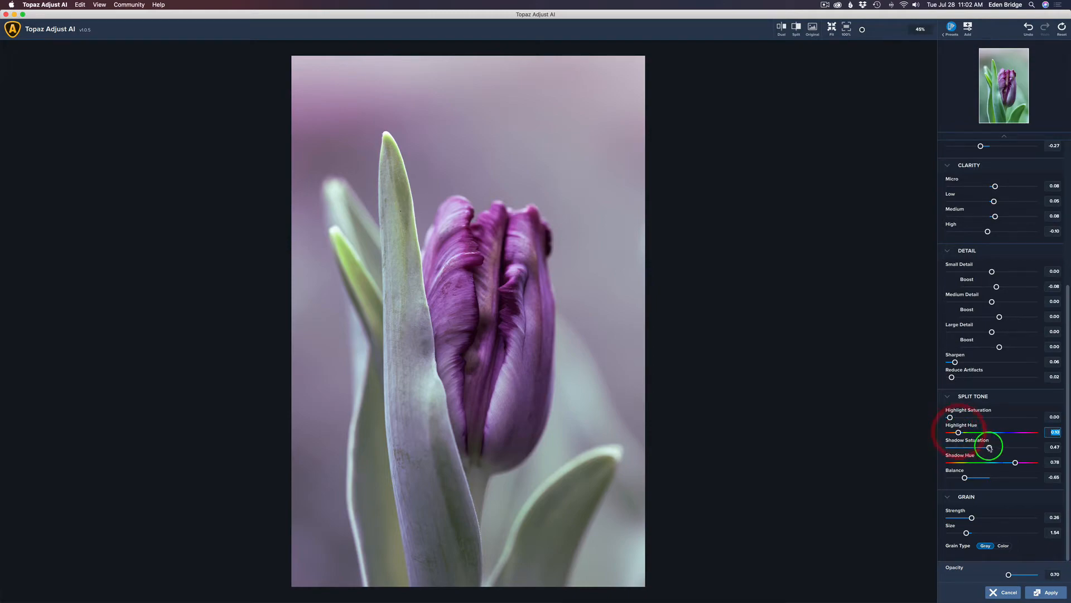
mouse_move(990, 447)
mouse_down()
mouse_move(1029, 448)
mouse_move(1009, 448)
mouse_up()
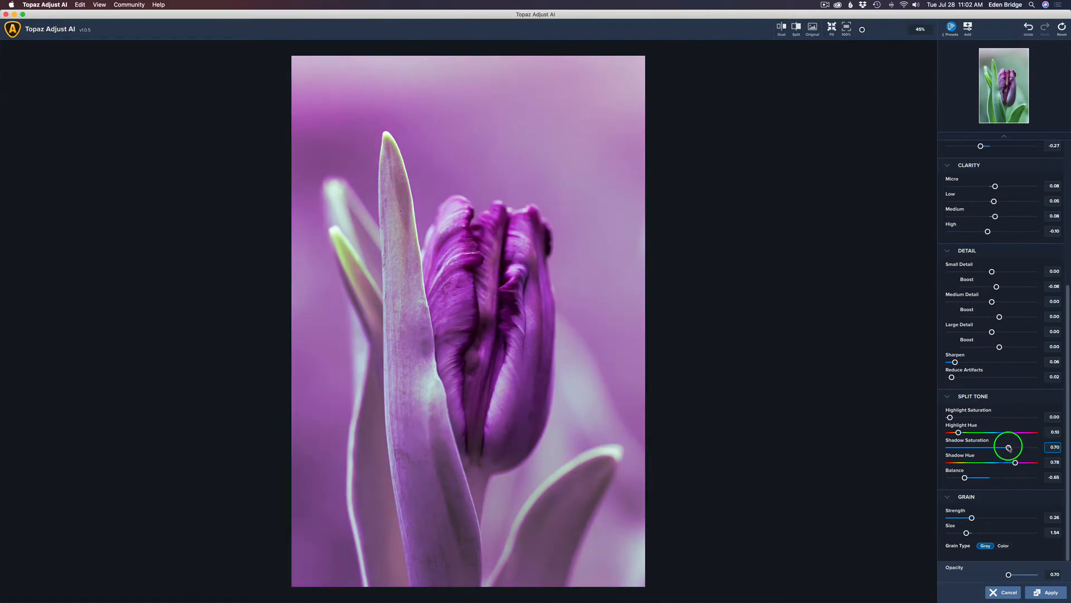
click(1008, 448)
- Set the grain strength to 0.85 and the grain size to 3.83 while viewing the photo at 100%
click(846, 27)
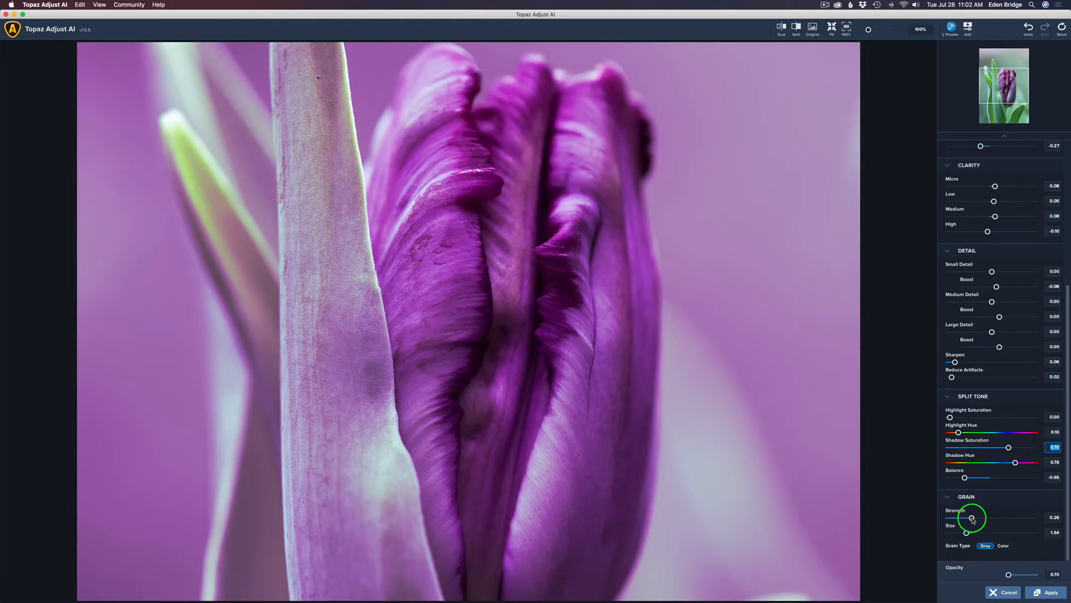
drag(972, 519, 1022, 519)
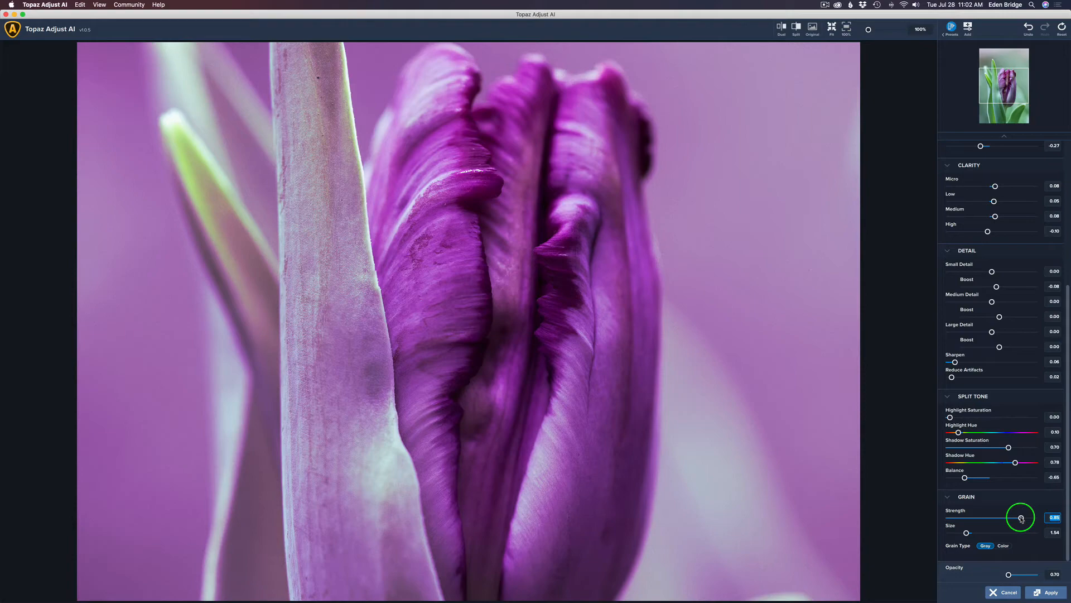
drag(967, 533, 992, 535)
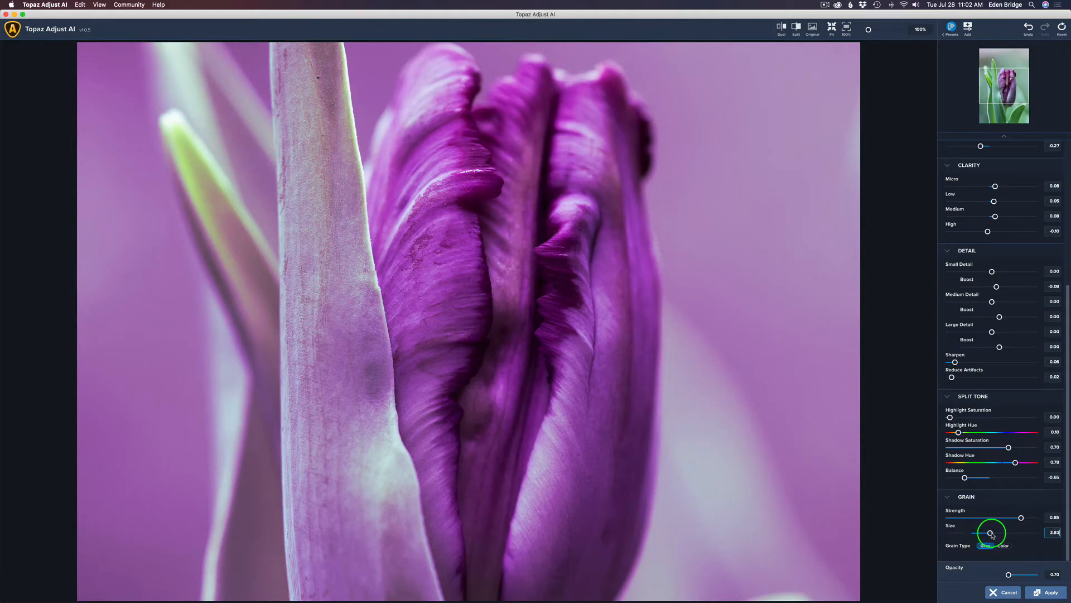
click(992, 535)
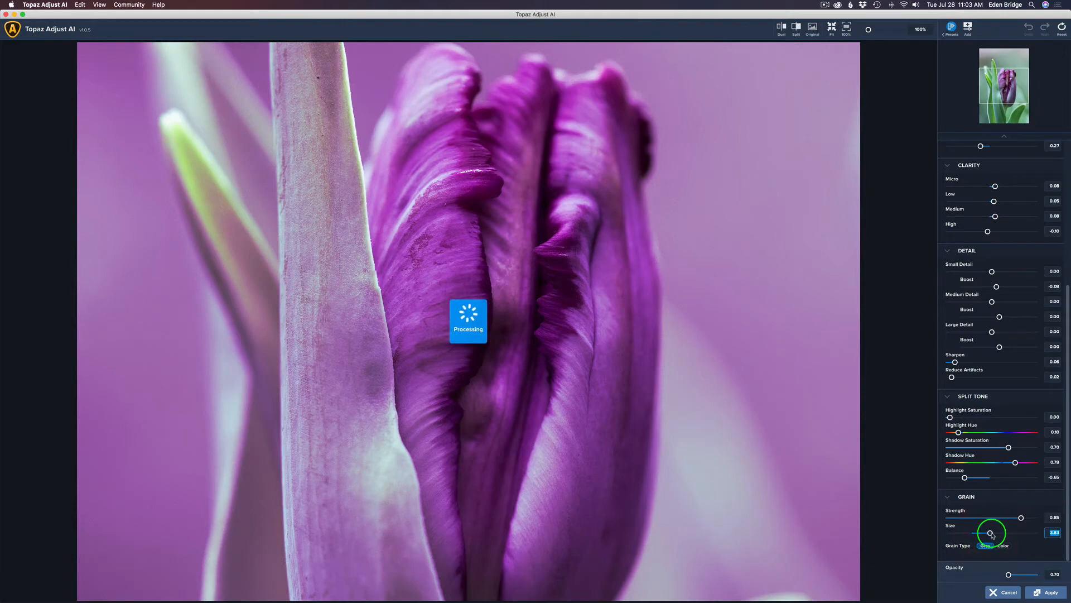
- Examine the grain on the tulip petals at high magnification and return to the full-image view
scroll(633, 301, down, 5)
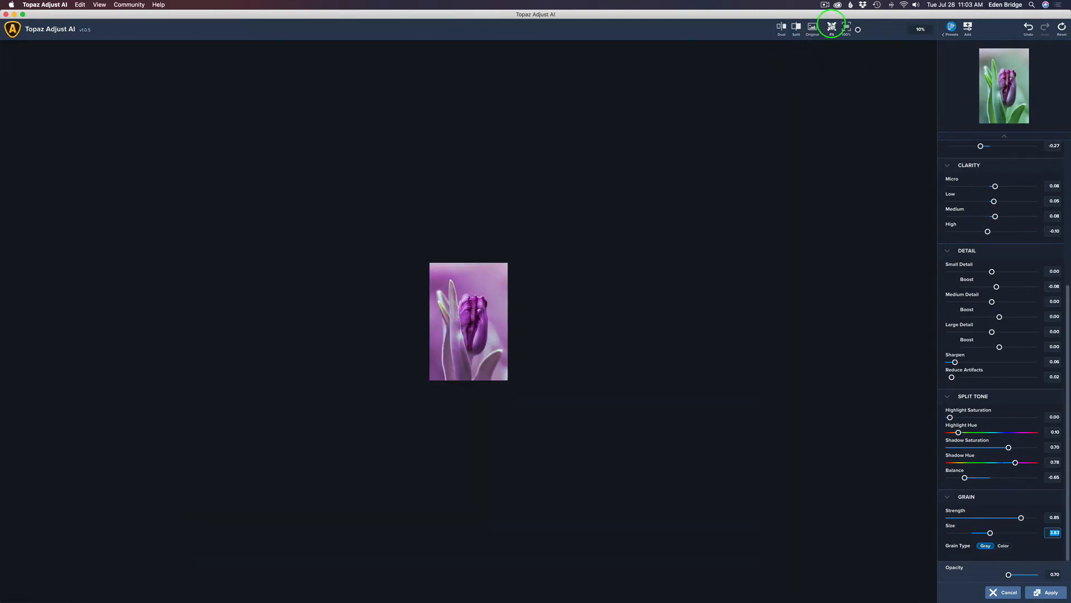
click(831, 28)
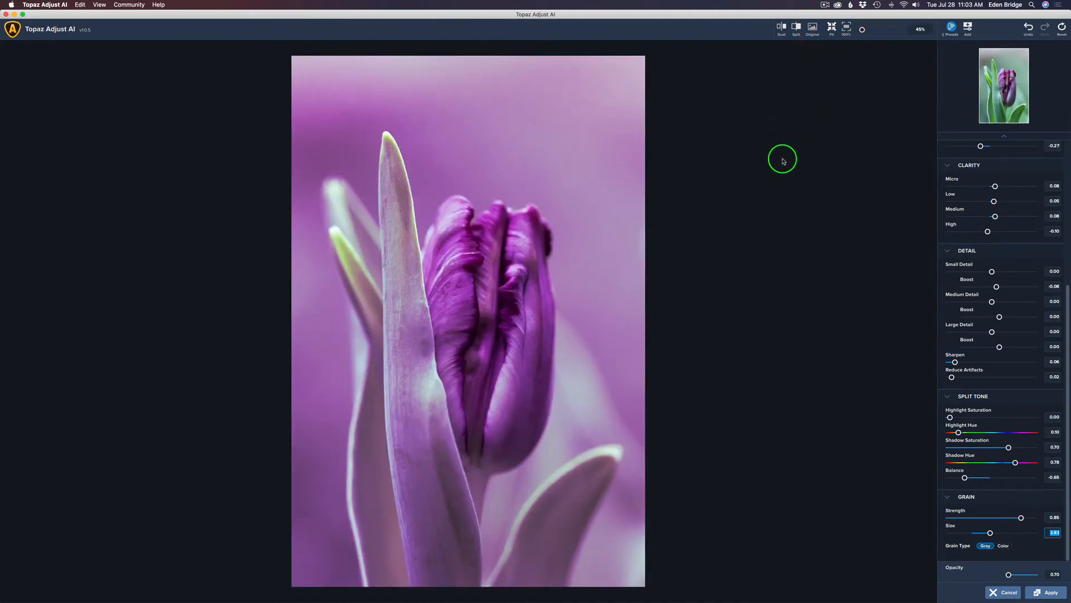
scroll(781, 161, down, 3)
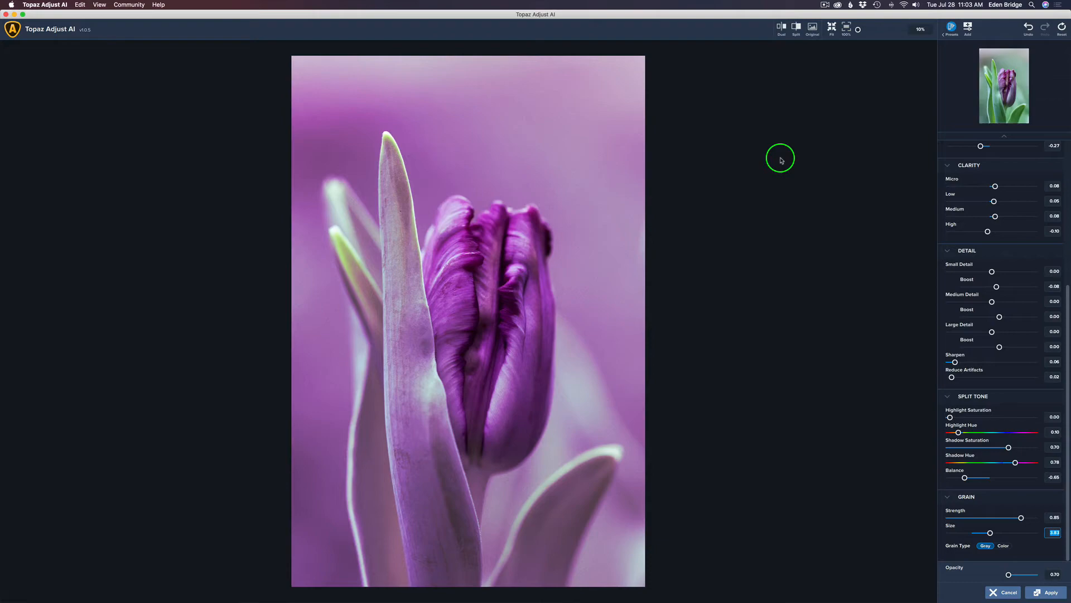
scroll(781, 160, up, 5)
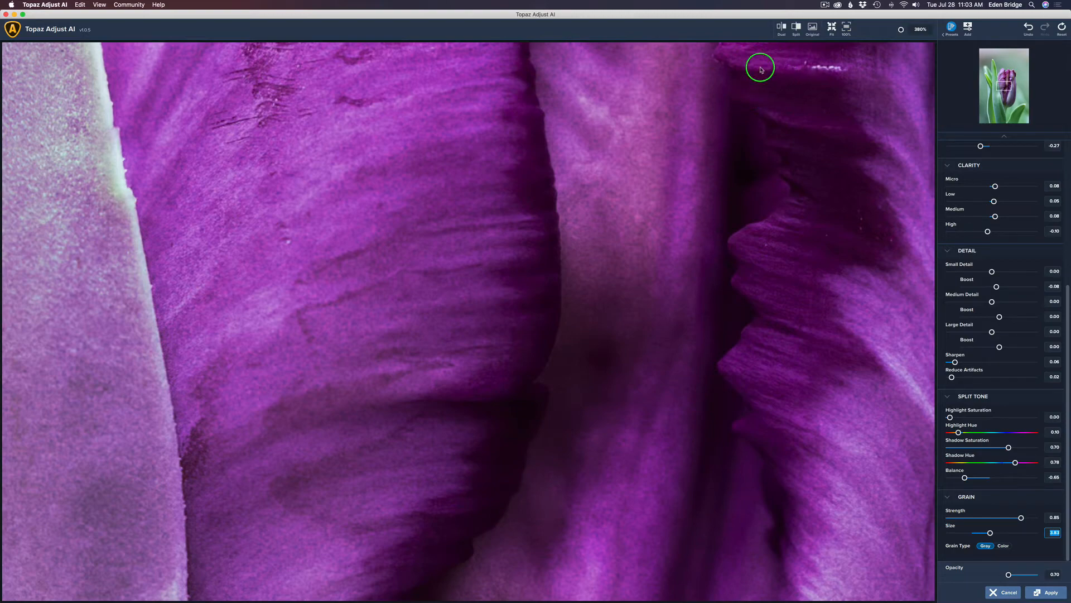
click(833, 29)
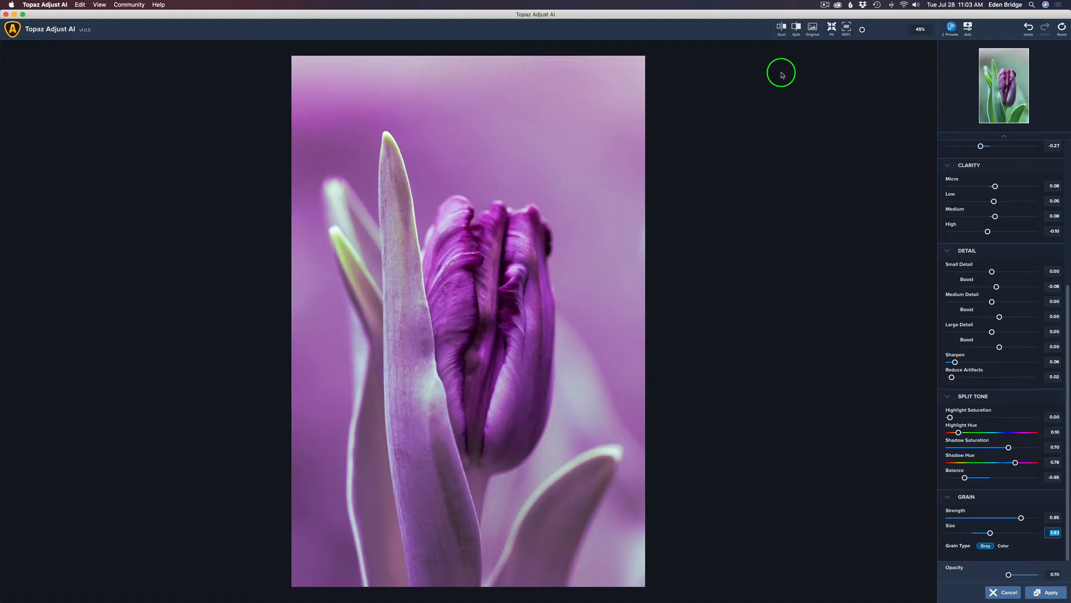
- Save the current adjustment settings as a preset named My Vintage Look
click(968, 26)
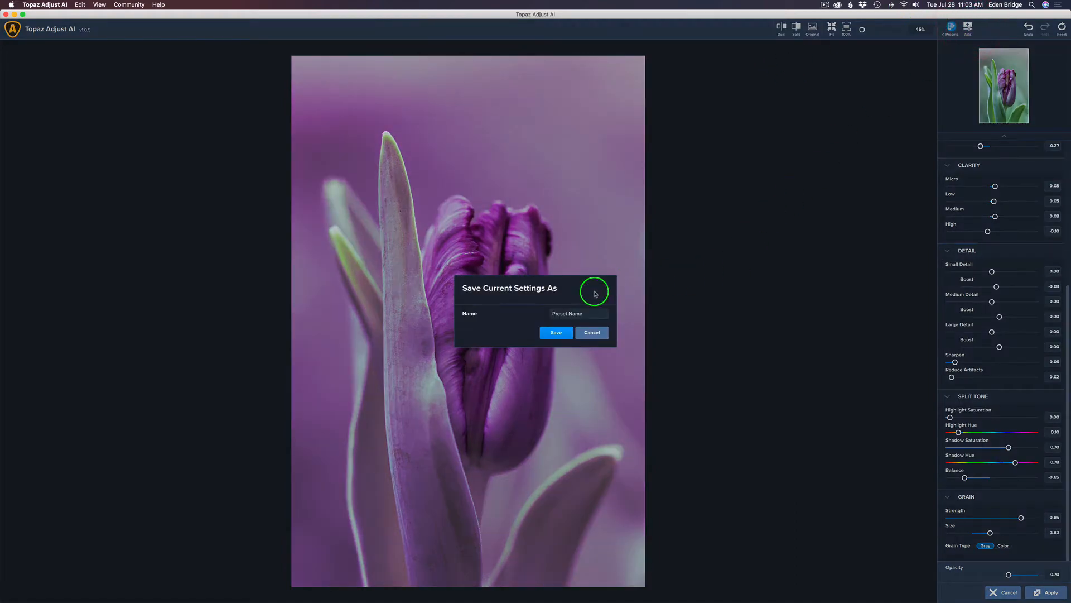
click(471, 313)
click(566, 315)
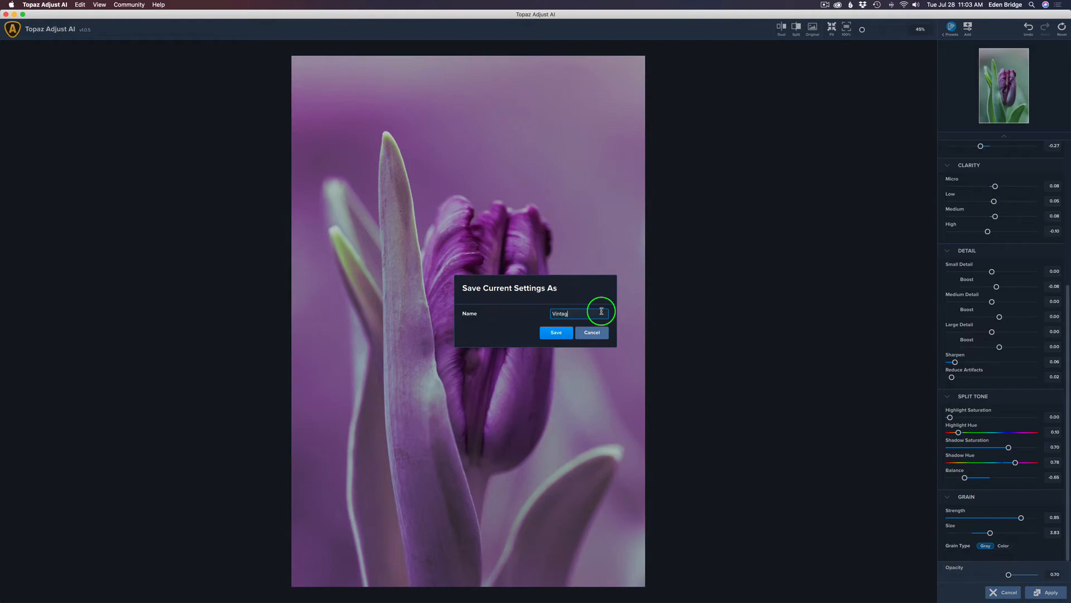
key(BackSpace)
key(BackSpace)
key(BackSpace)
key(BackSpace)
key(BackSpace)
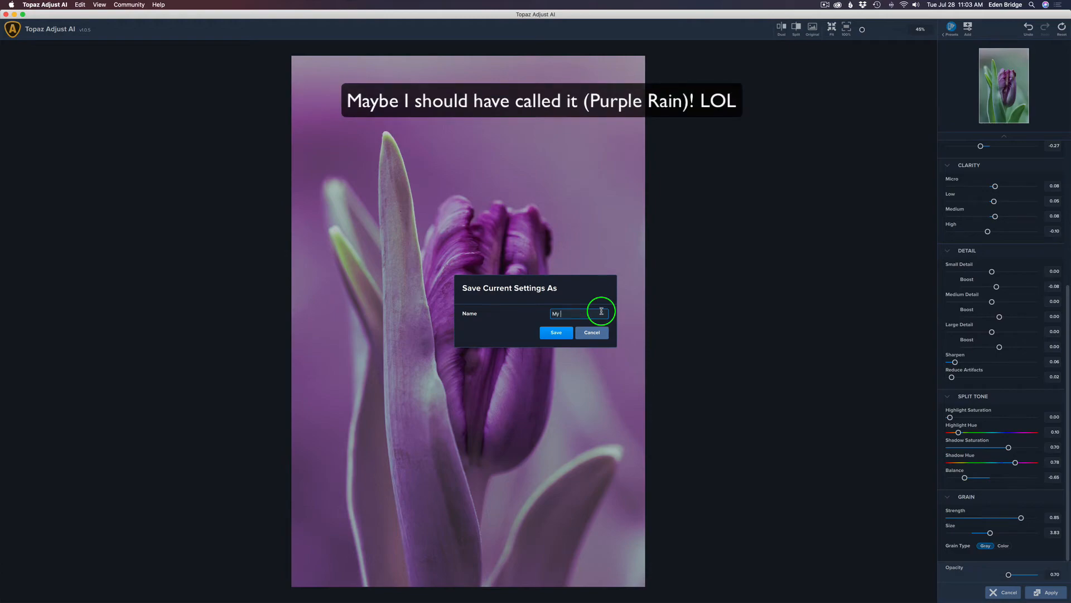
text(My Vintage Look)
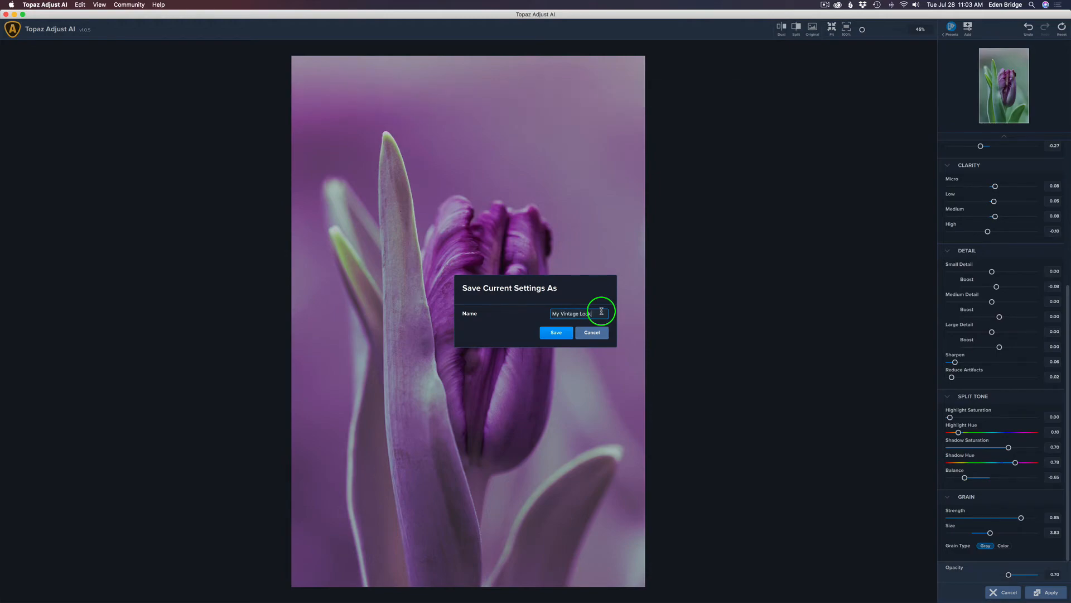
click(556, 333)
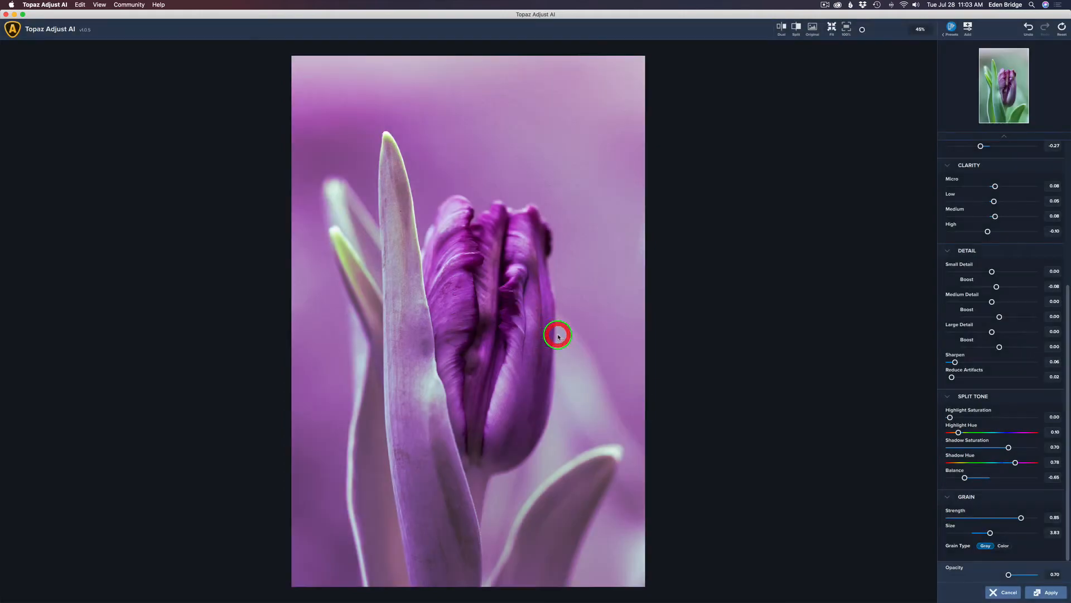
- Return to the presets and show the My Collection presets to check the saved look
click(951, 28)
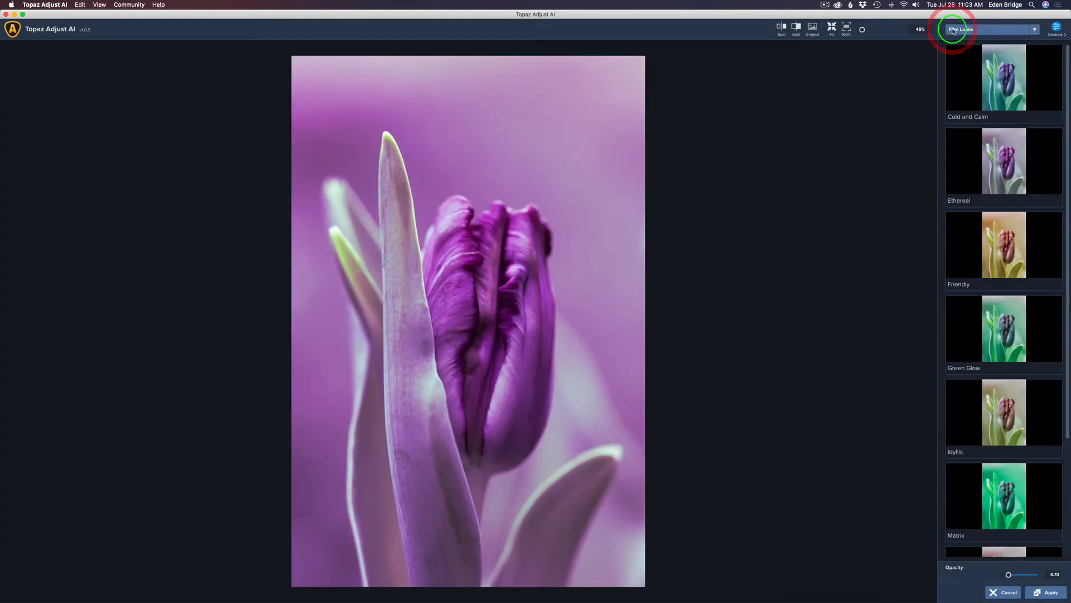
click(1033, 29)
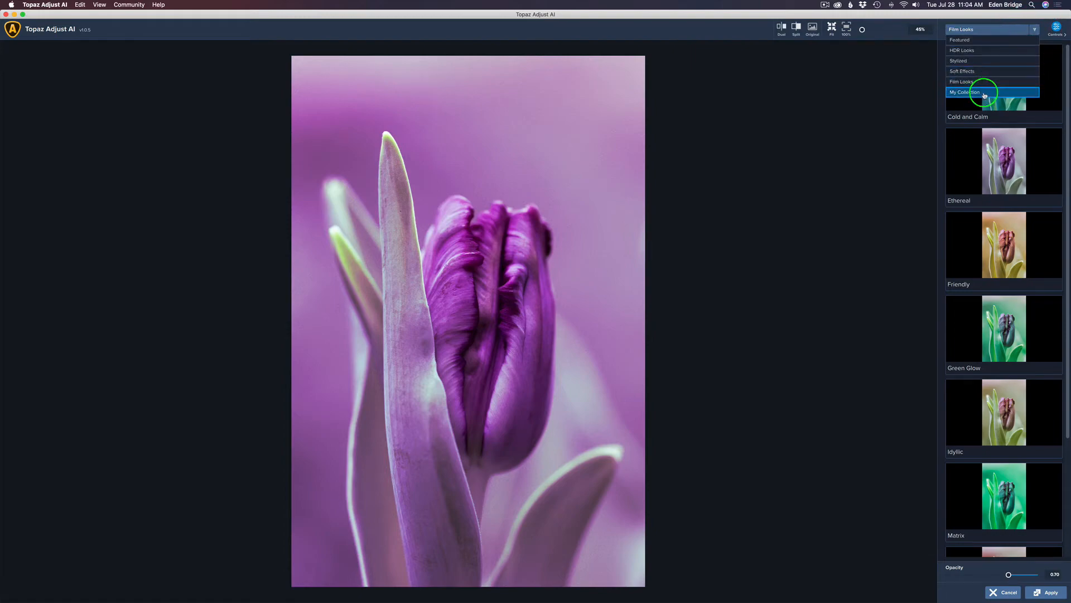
click(984, 92)
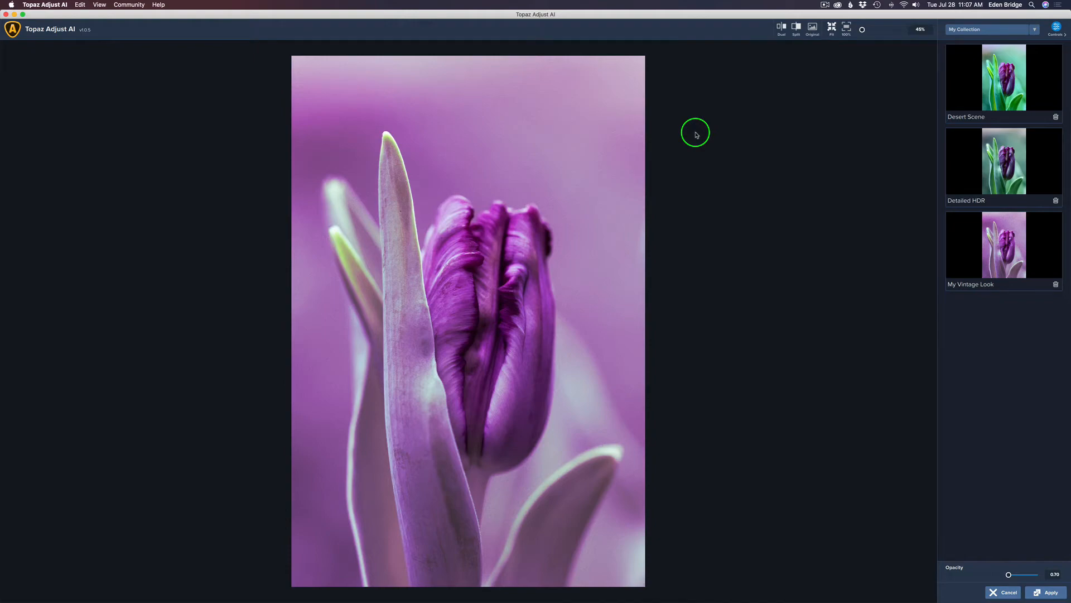
- Reopen the adjustment controls and reset all parameters
click(1057, 29)
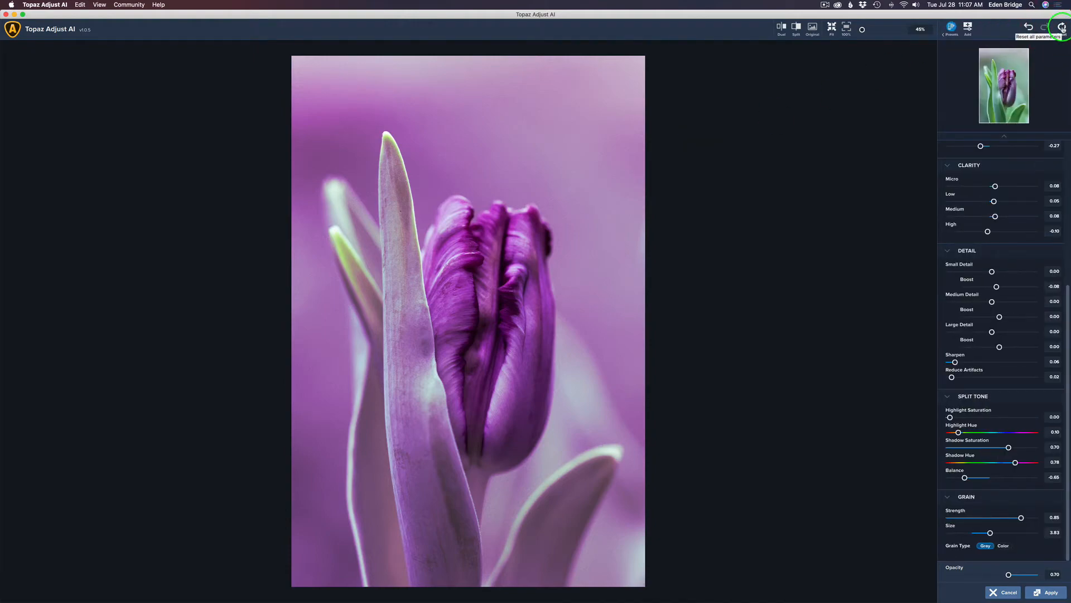
click(1063, 29)
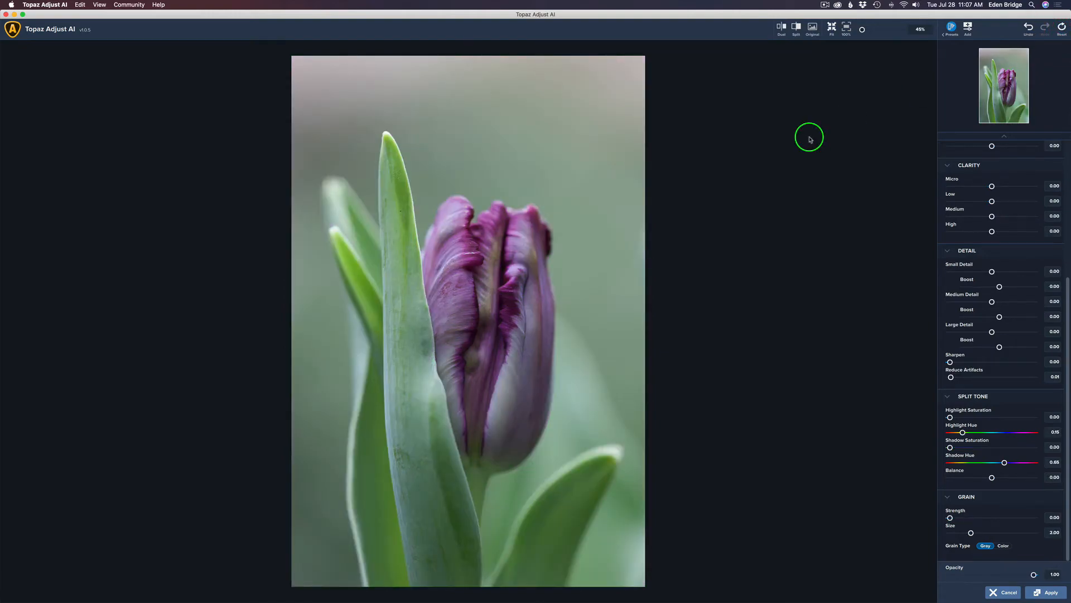
- Set Auto Adjust AI to Standard with a strength of 1.00 and compare the result with the original photo
scroll(1044, 239, up, 5)
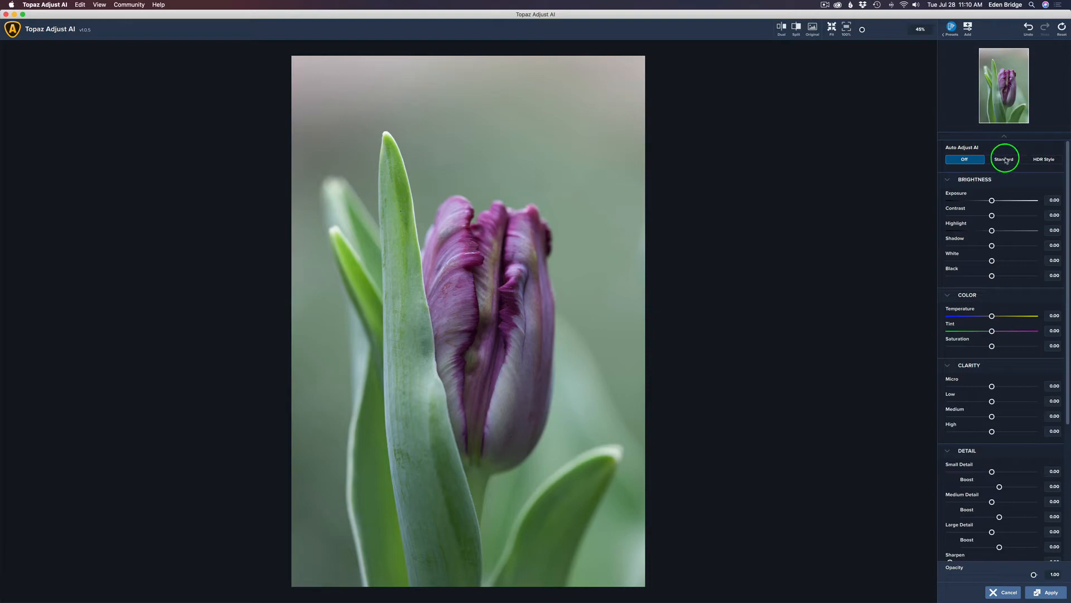
click(1005, 160)
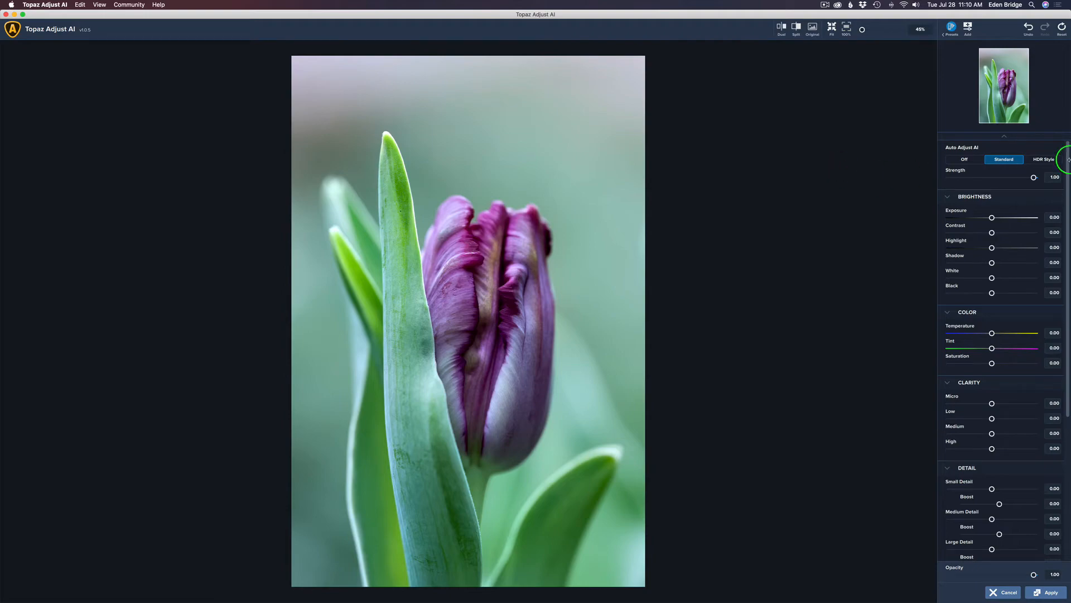
mouse_move(1034, 177)
mouse_down()
mouse_move(899, 182)
mouse_move(1041, 180)
mouse_up()
click(812, 28)
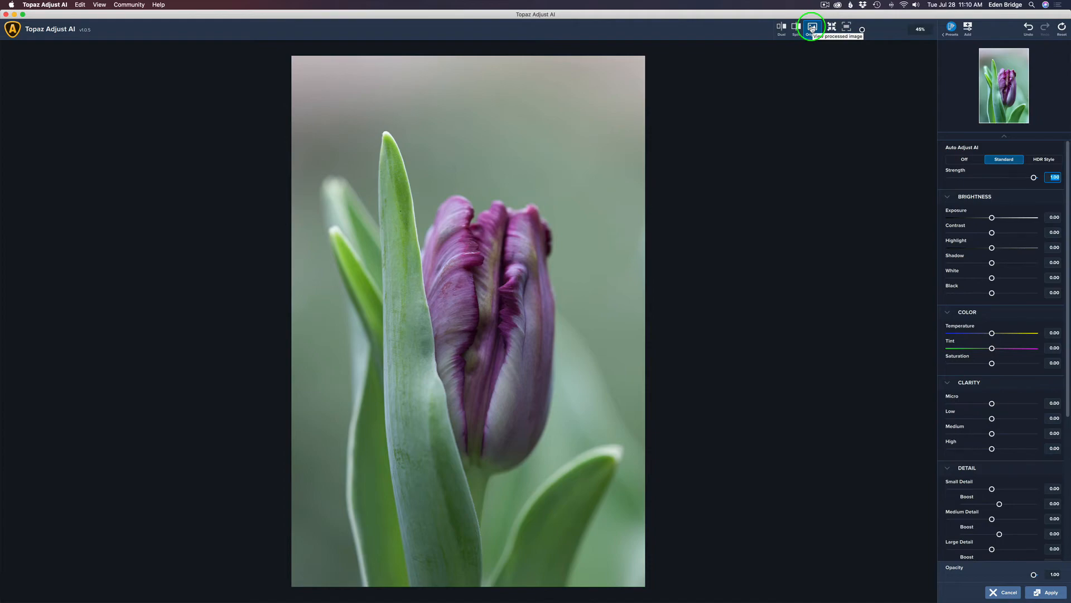
click(812, 28)
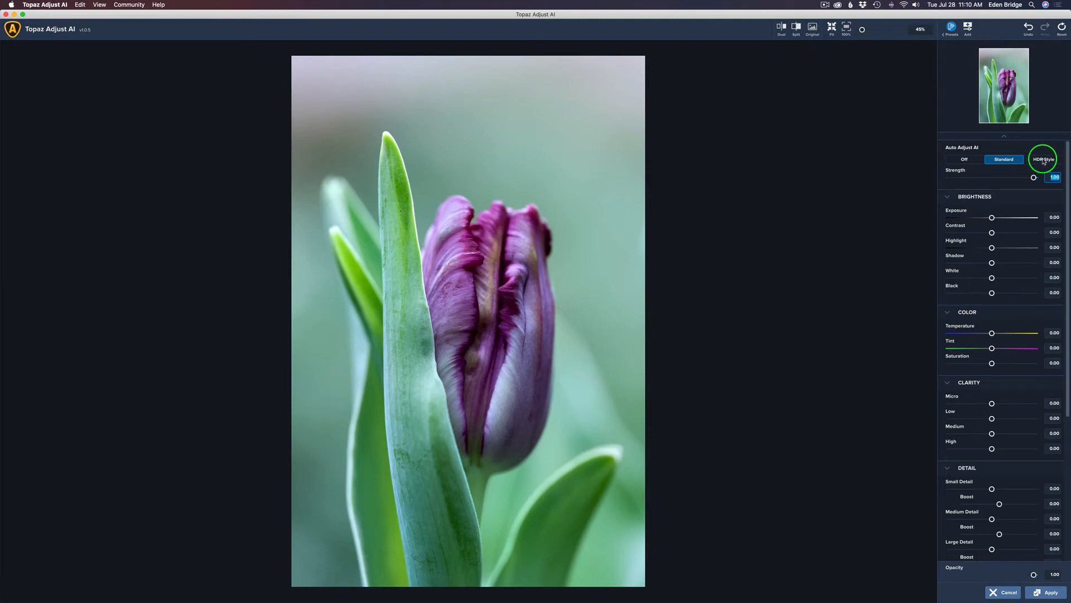
- Compare the HDR Style of Auto Adjust AI with the original photo and with Standard, ending on HDR Style
click(1044, 160)
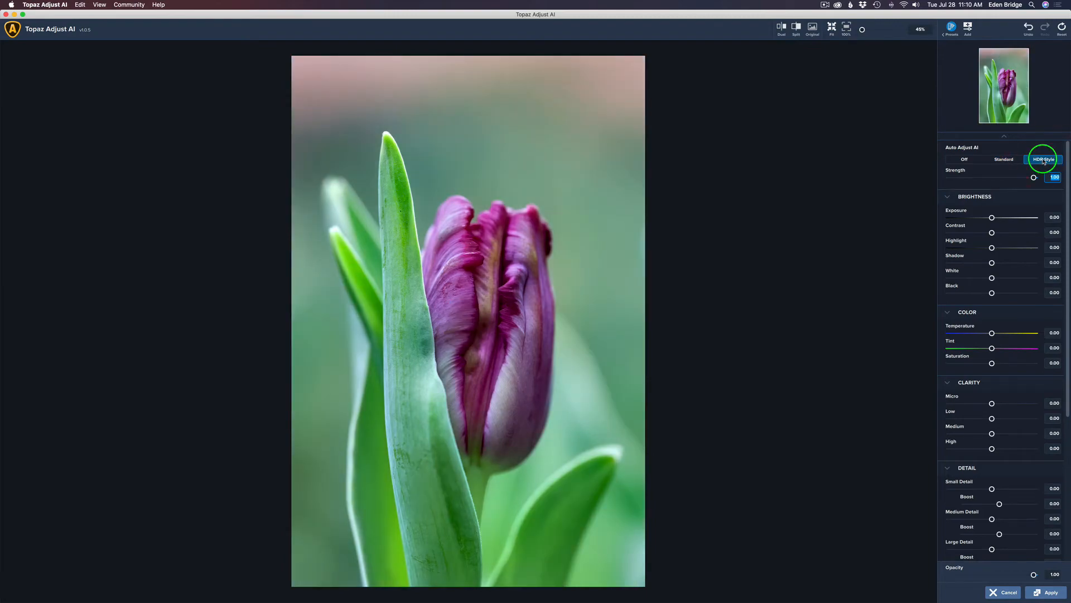
click(813, 27)
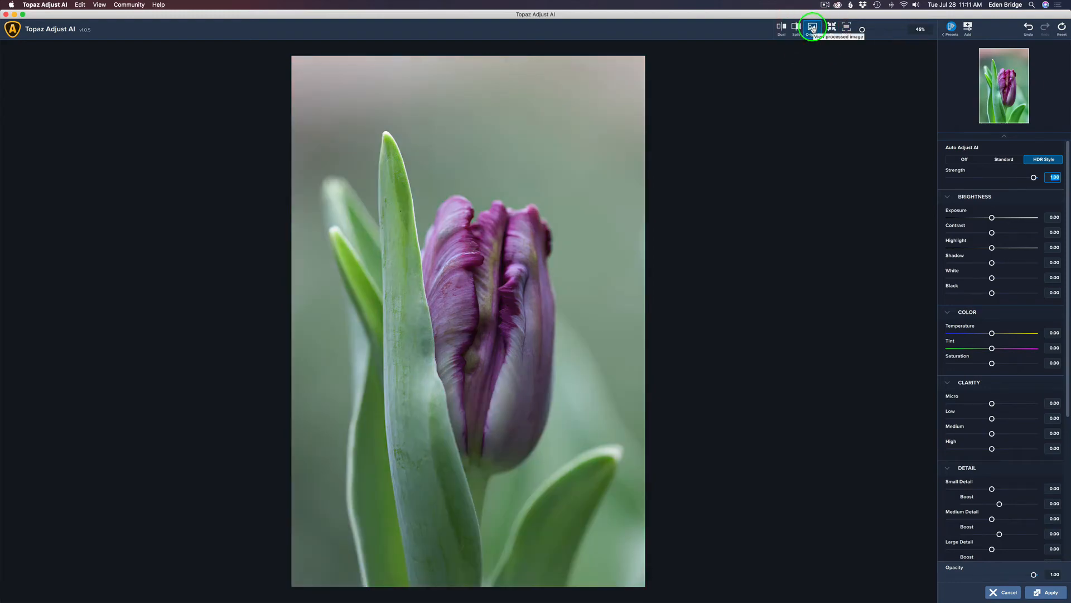
click(813, 28)
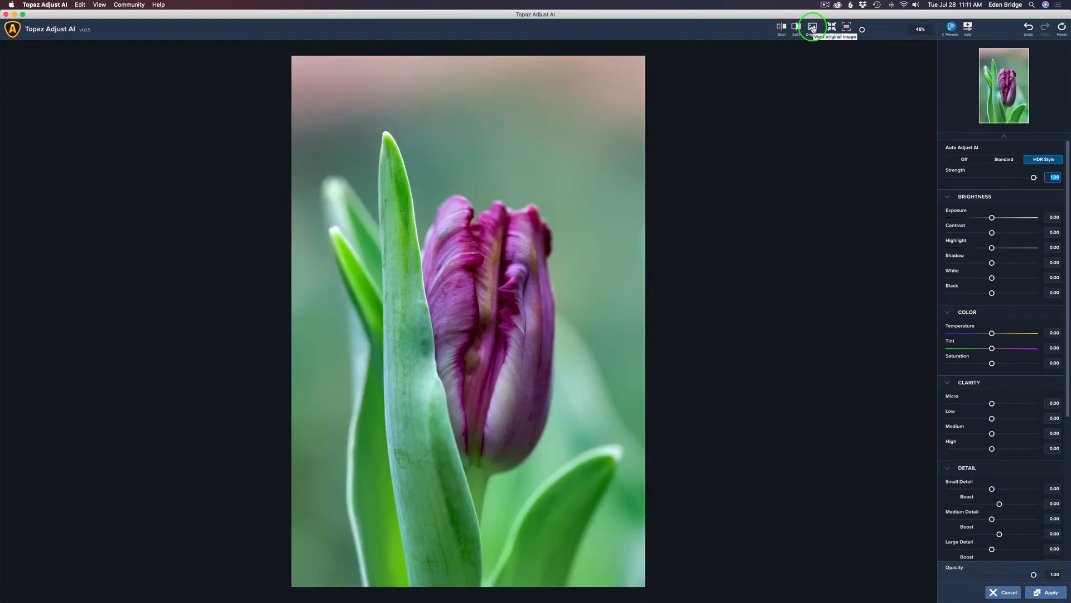
click(1007, 161)
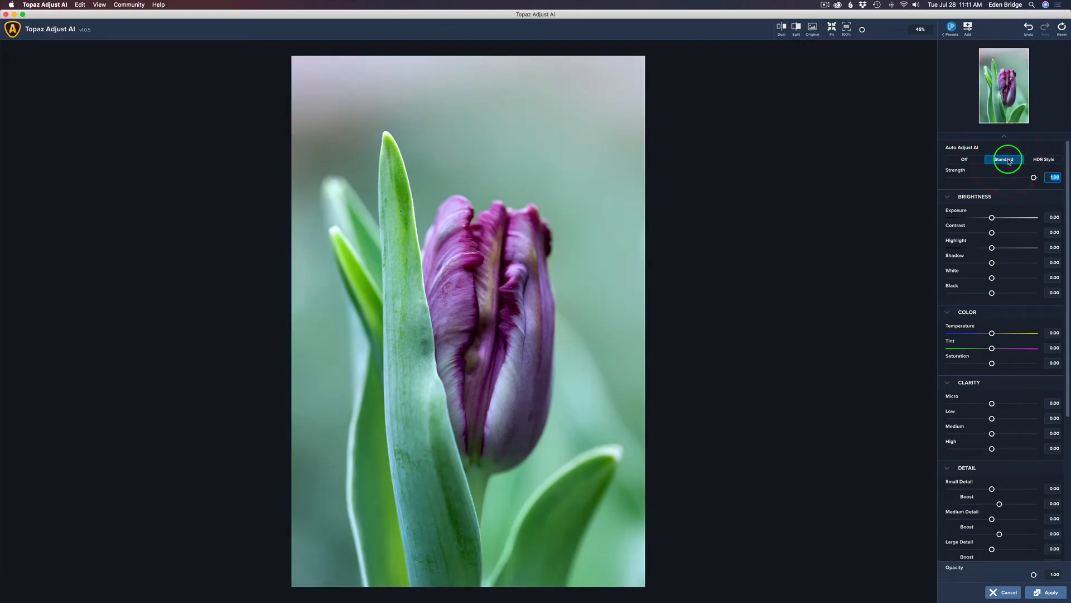
click(1046, 160)
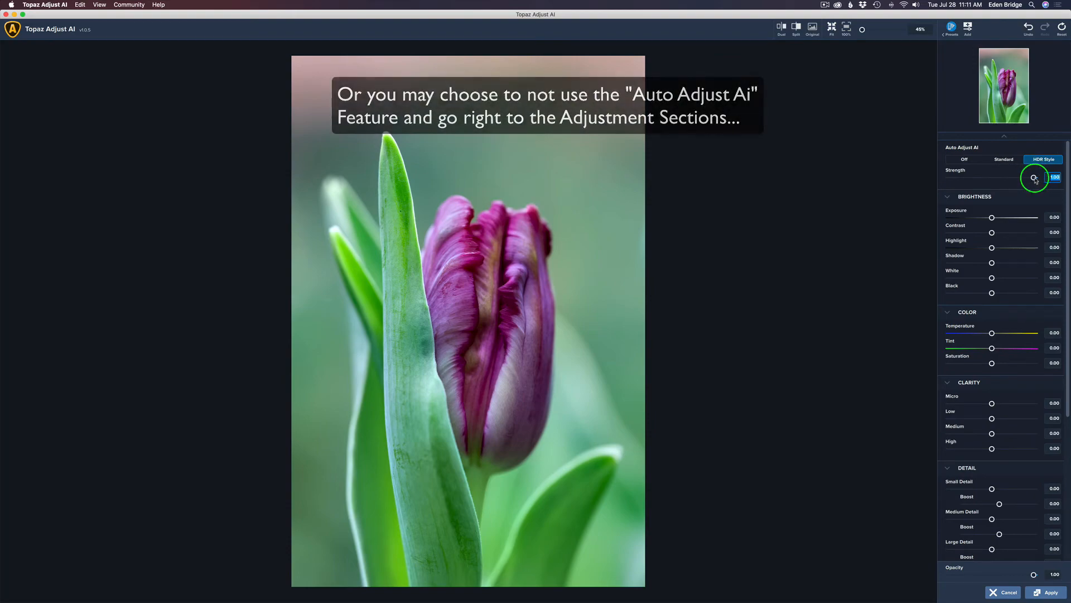
- Lower the Auto Adjust AI strength to 0.54 and compare the result with the original photo
drag(1035, 177, 996, 178)
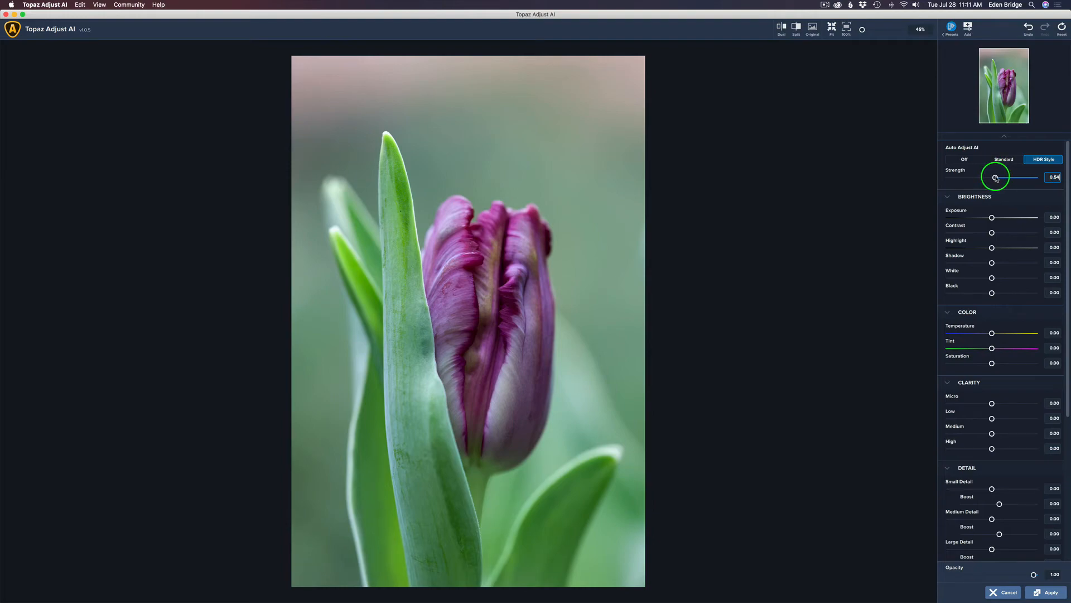
click(996, 178)
click(812, 28)
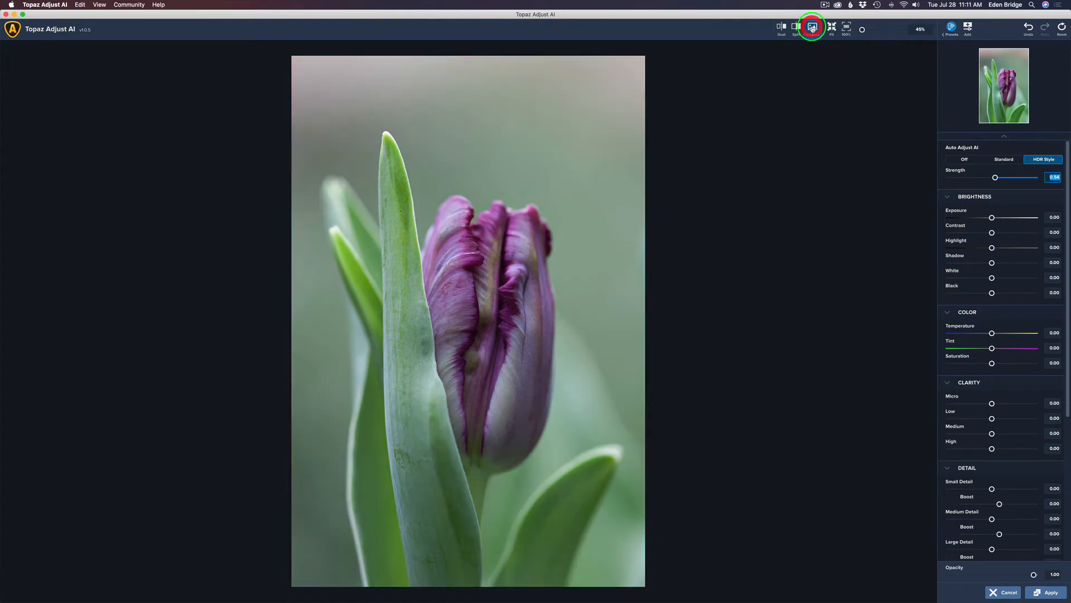
click(813, 27)
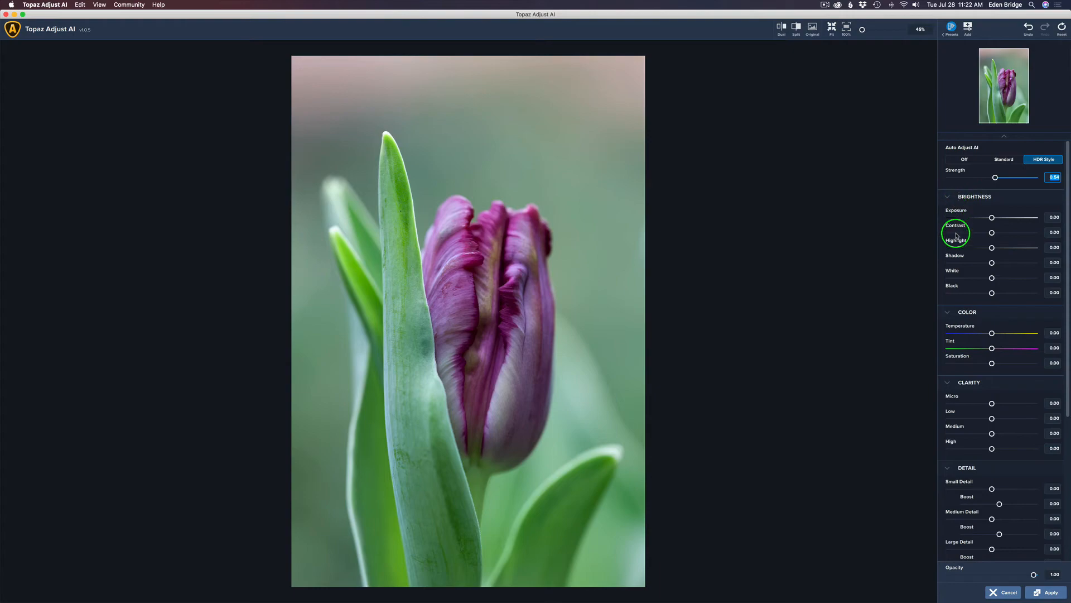
- Collapse all adjustment sections from Brightness through Grain
click(948, 197)
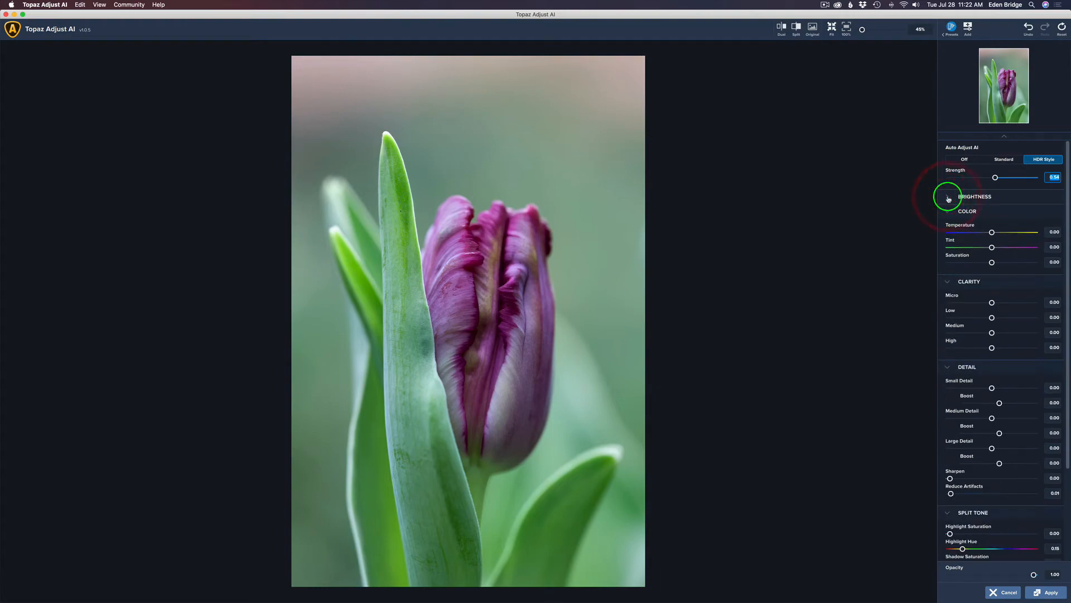
click(948, 197)
click(948, 197)
click(947, 211)
click(948, 226)
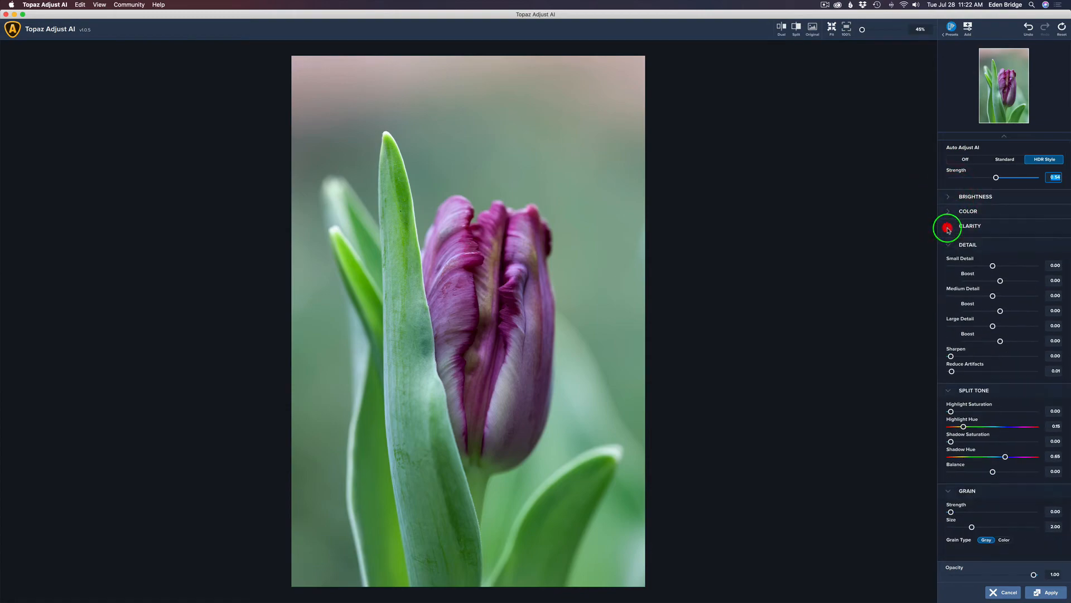
click(948, 244)
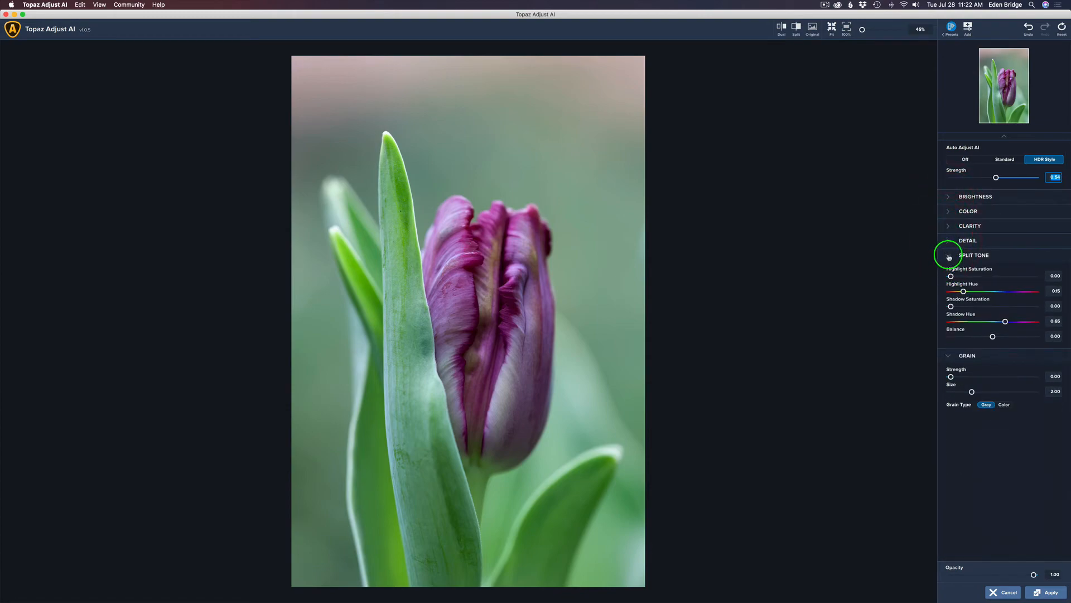
click(949, 255)
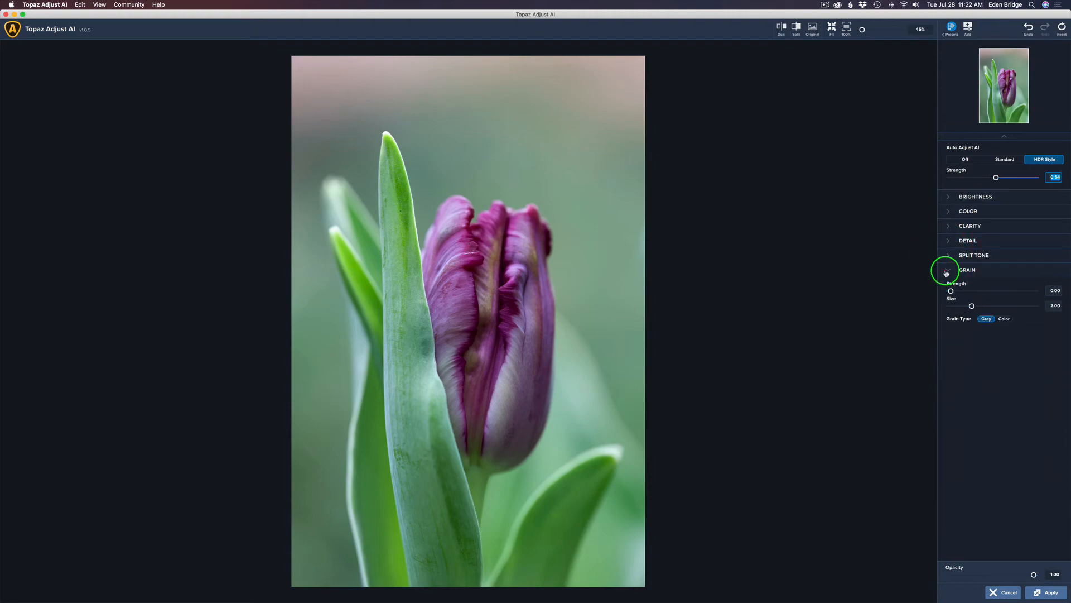
click(946, 270)
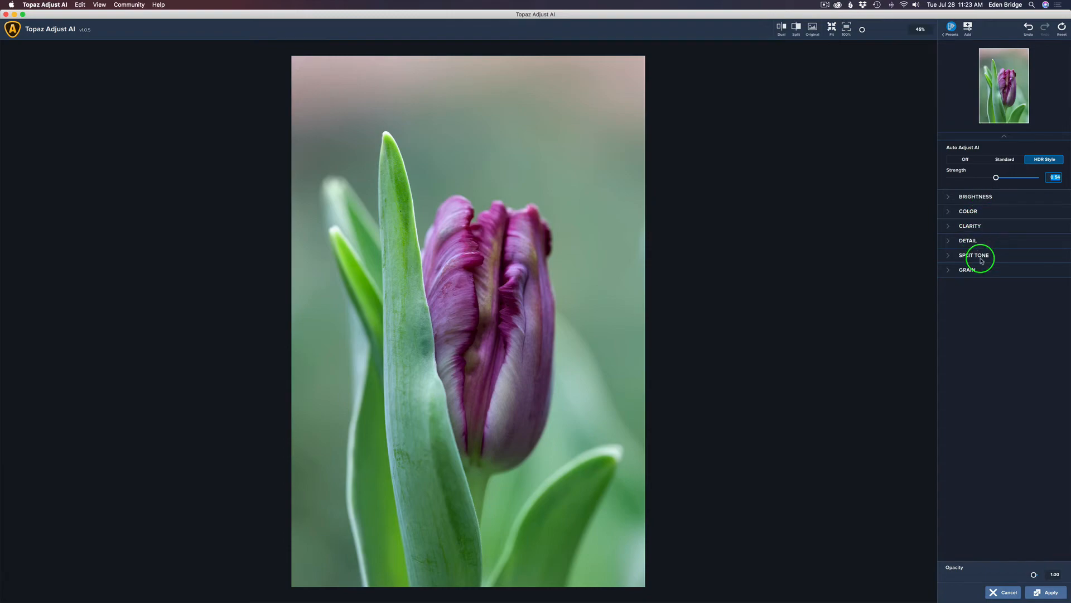
- Expand the Brightness section, try a different Exposure and reset it to 0.00
click(949, 198)
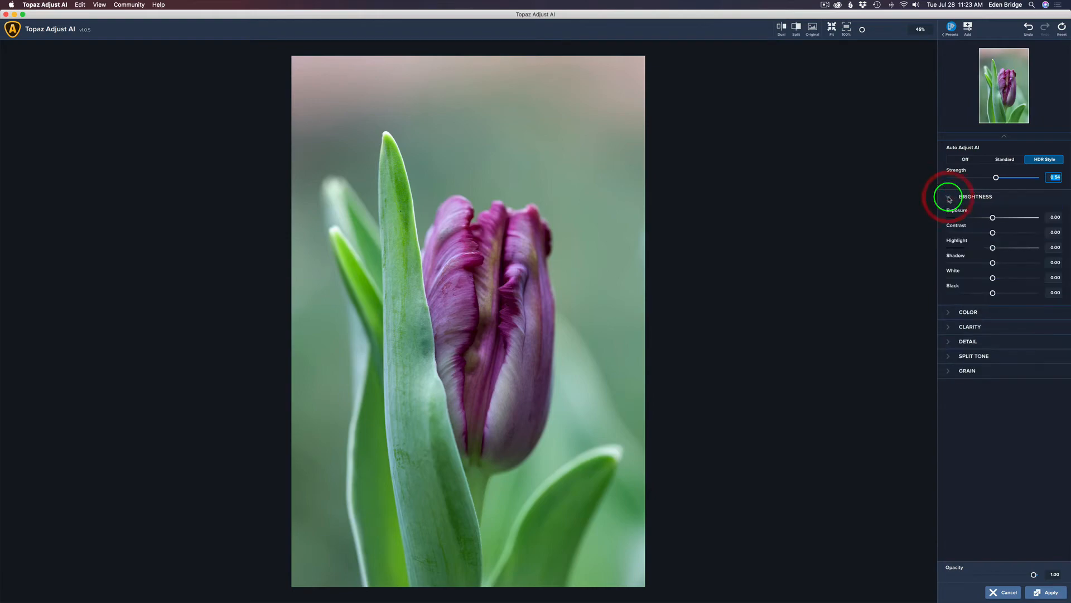
click(993, 218)
drag(994, 219, 992, 218)
double_click(960, 212)
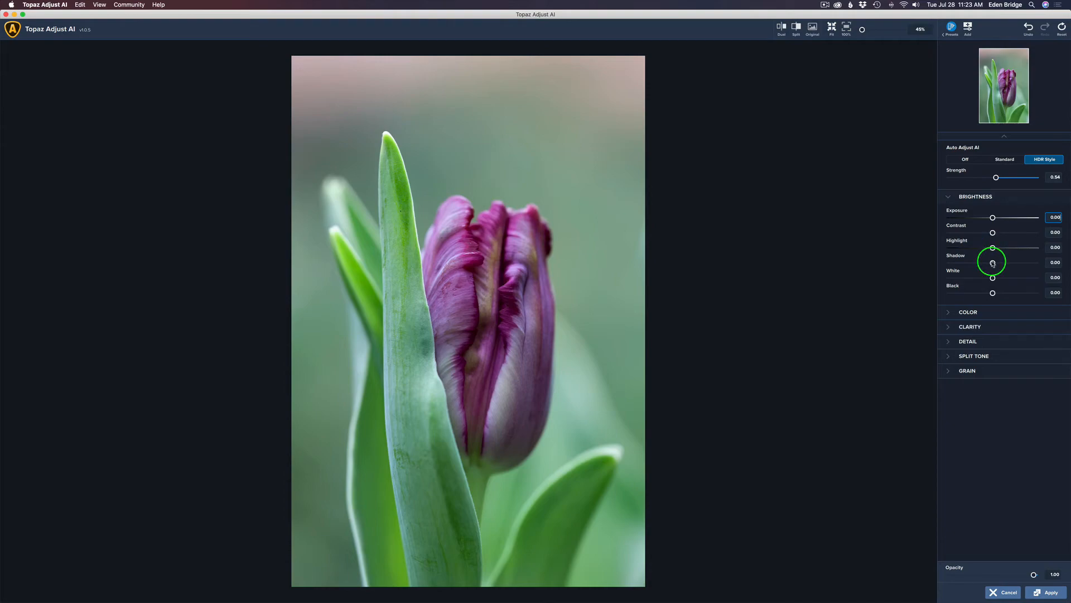
- Set the Brightness section's Shadow to 0.89 and White to 0.14
drag(993, 263, 1030, 267)
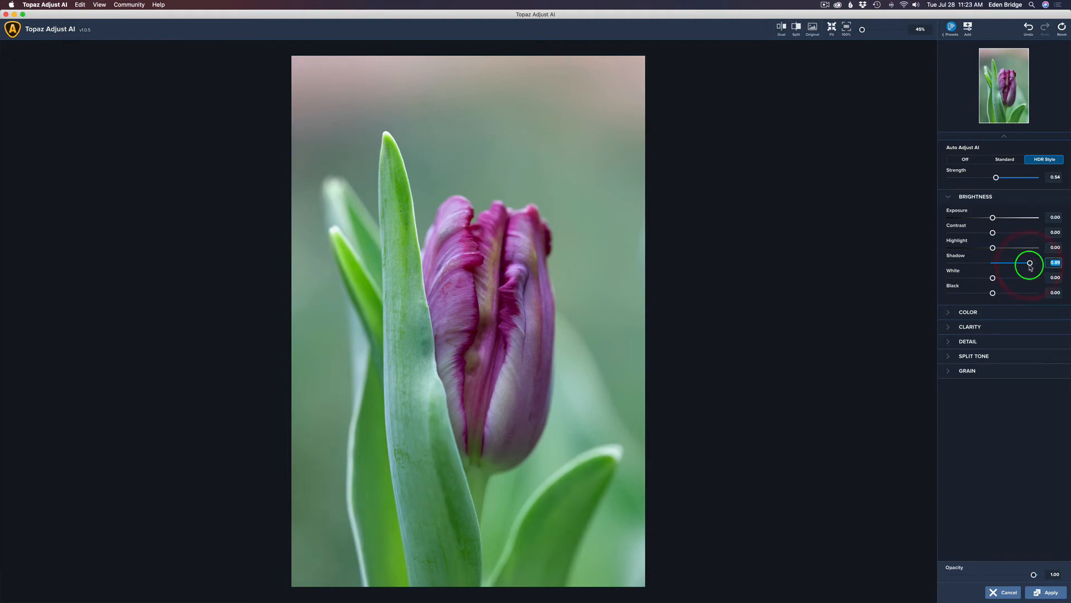
click(993, 279)
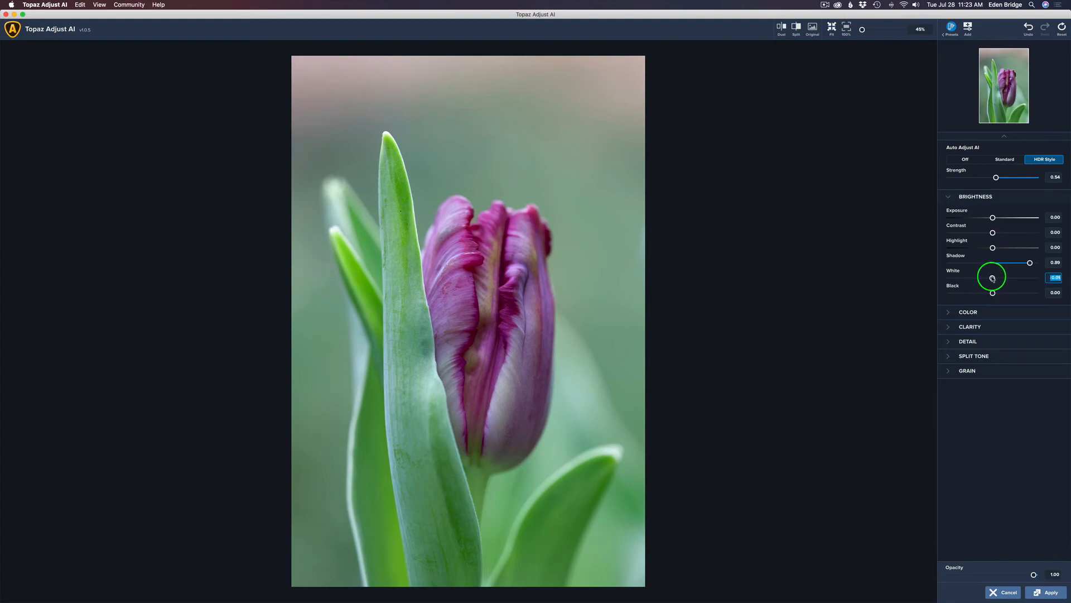
drag(993, 278, 999, 279)
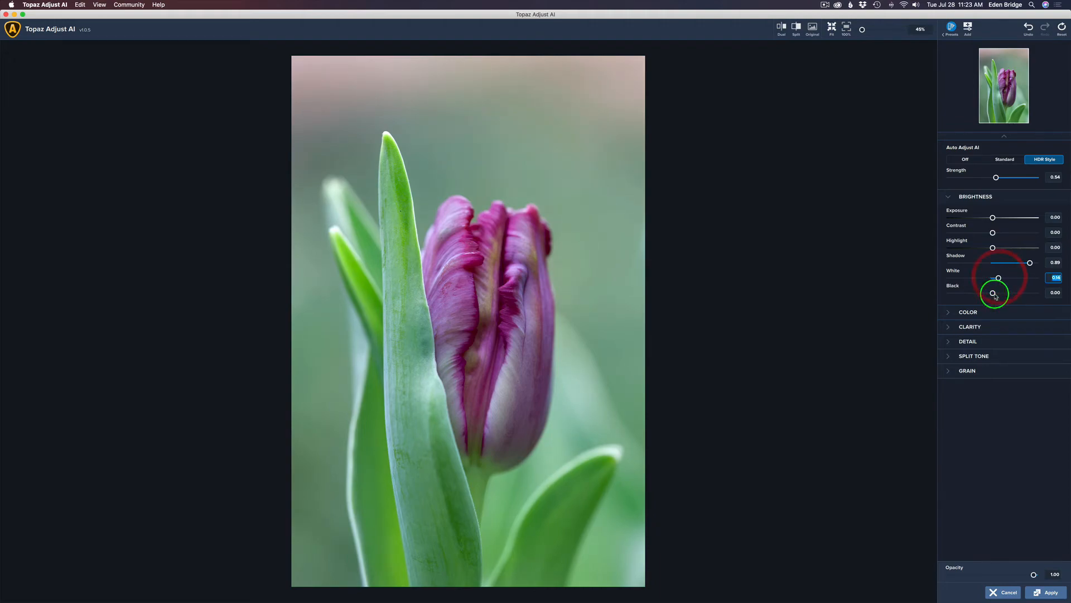
- Try Black at about -0.25, reset it to 0.00, and compare the edit with the original photo
drag(992, 294, 982, 294)
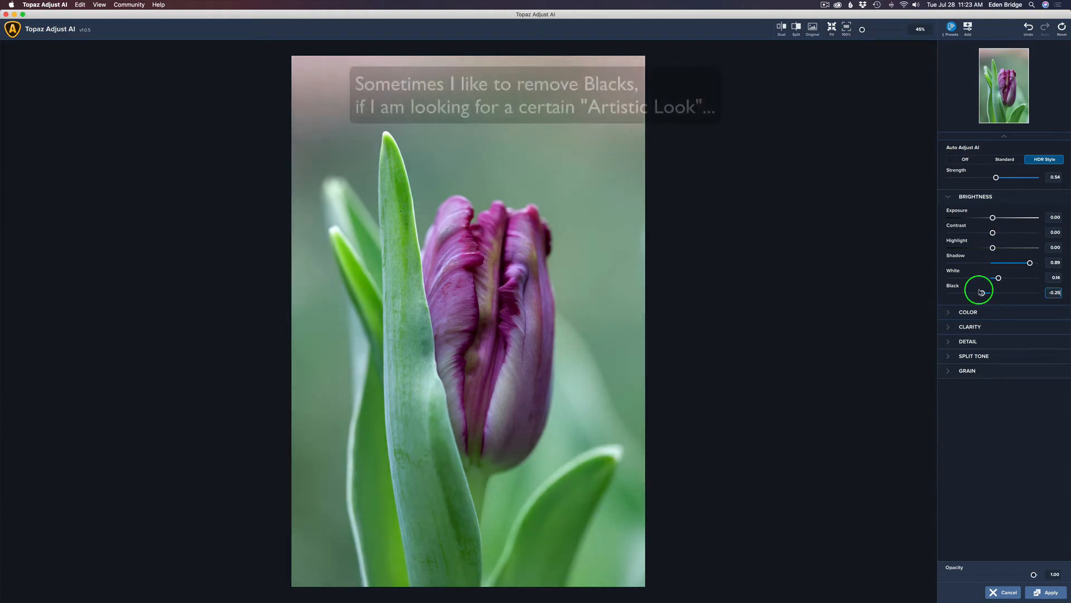
double_click(954, 286)
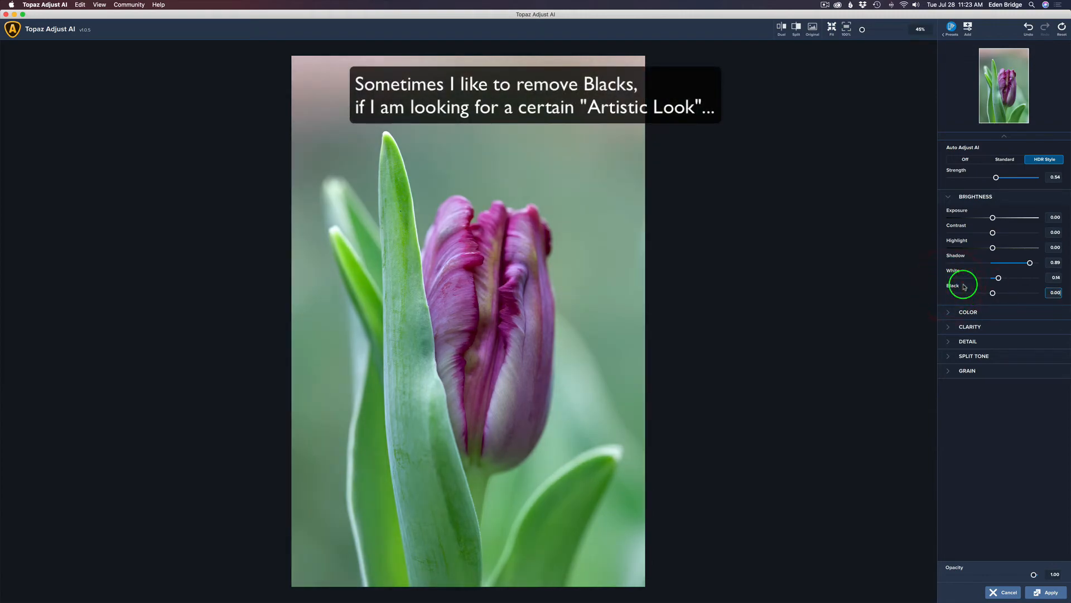
click(813, 27)
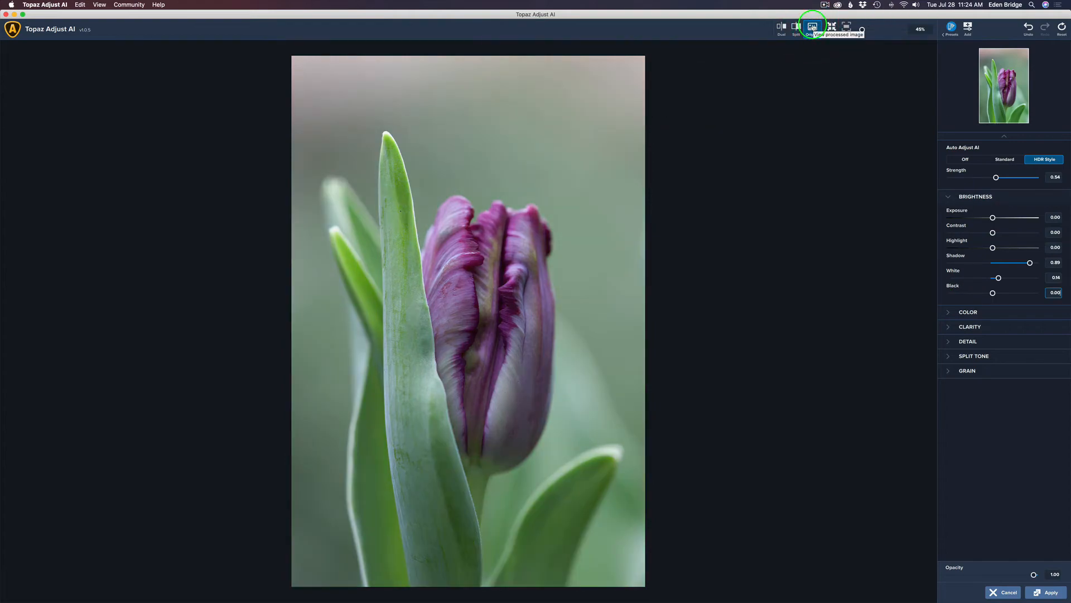
click(813, 28)
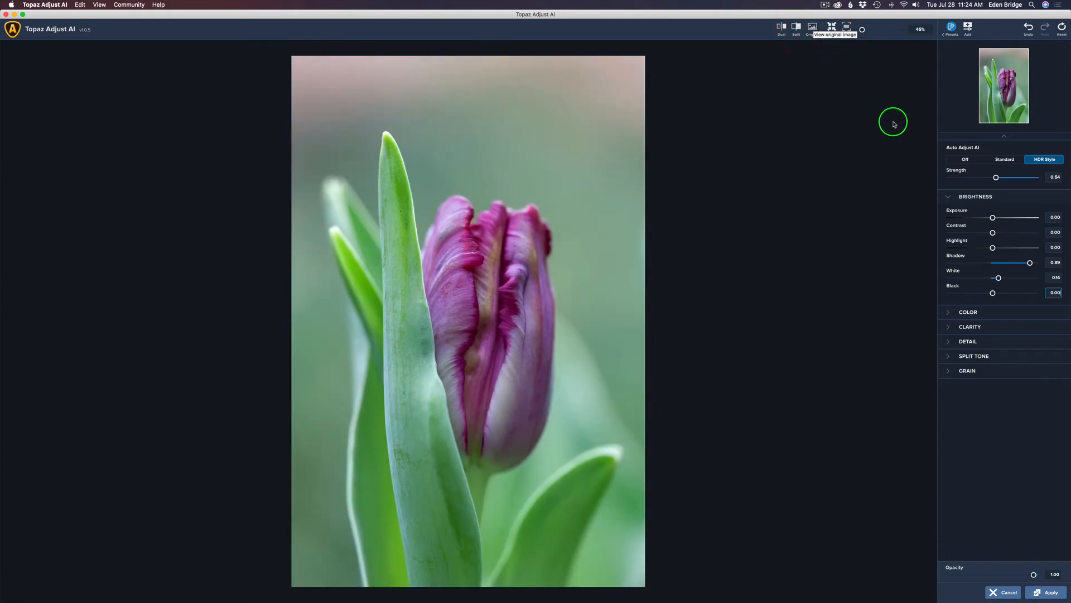
- Collapse Brightness and expand the Color section, trying a different Temperature and resetting it to 0.00
click(949, 198)
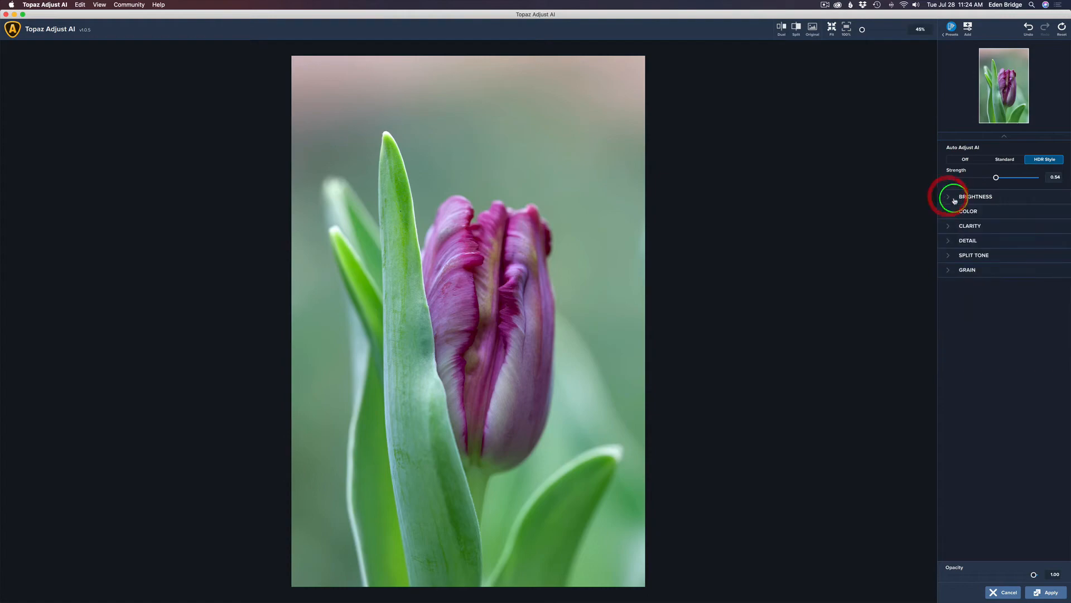
click(949, 212)
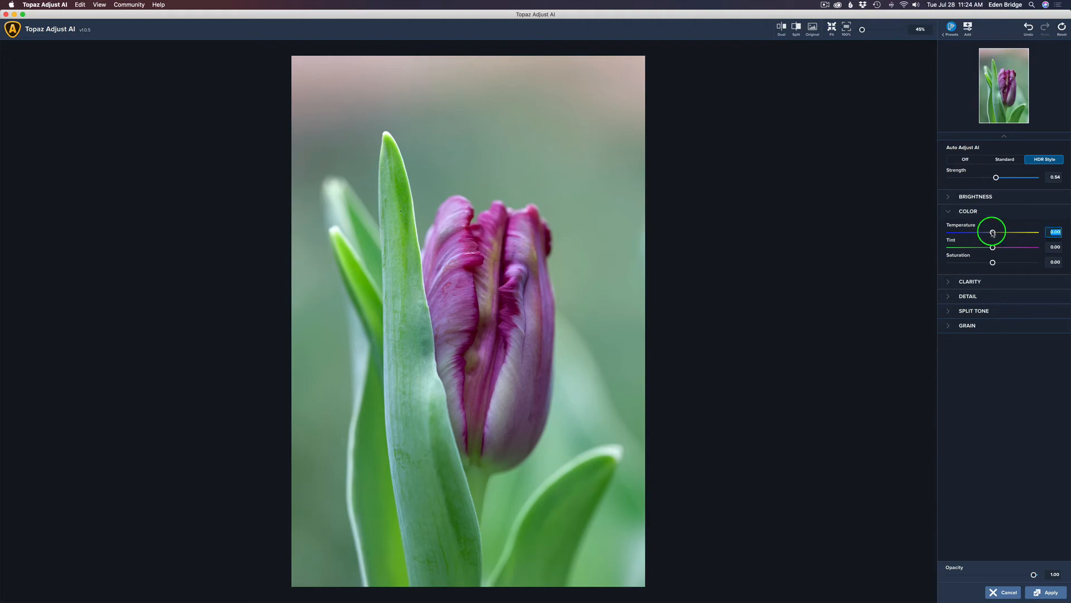
mouse_move(993, 232)
mouse_down()
mouse_move(1011, 234)
mouse_move(959, 234)
mouse_move(988, 236)
mouse_up()
double_click(963, 226)
- Set Tint to -0.13, and try a reduced Saturation of about -0.33 before resetting it to 0.00
drag(993, 248, 987, 247)
drag(985, 248, 968, 248)
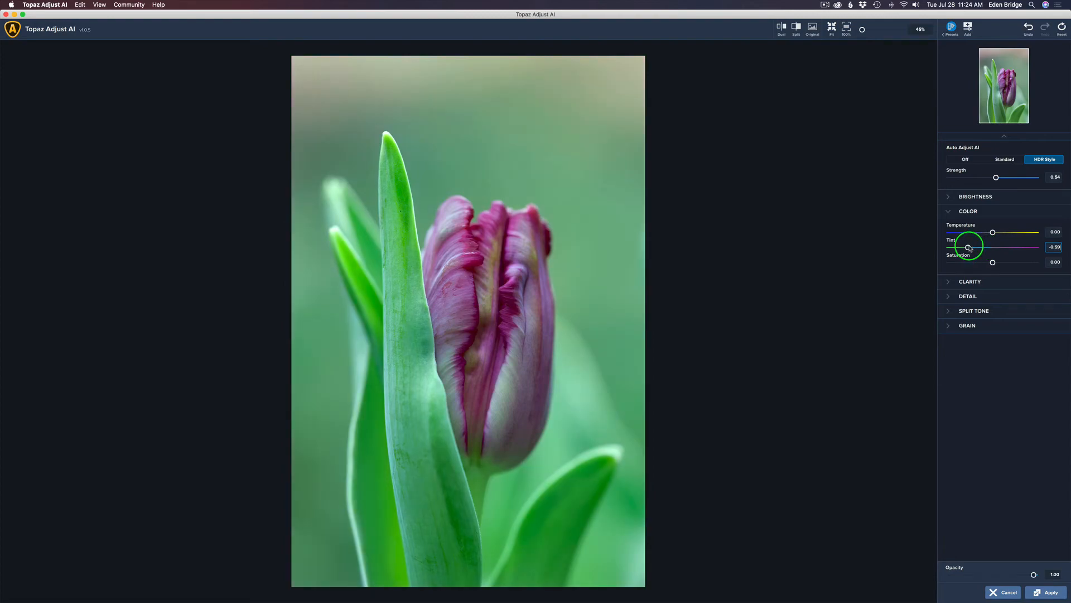
mouse_move(968, 248)
mouse_down()
mouse_move(1017, 264)
mouse_move(979, 263)
mouse_up()
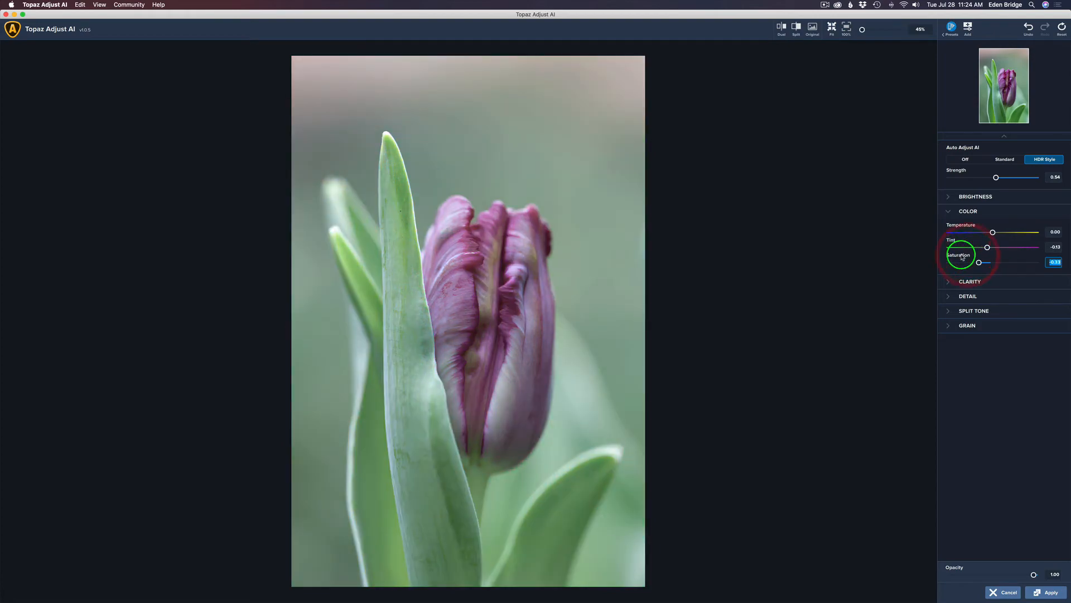
double_click(961, 255)
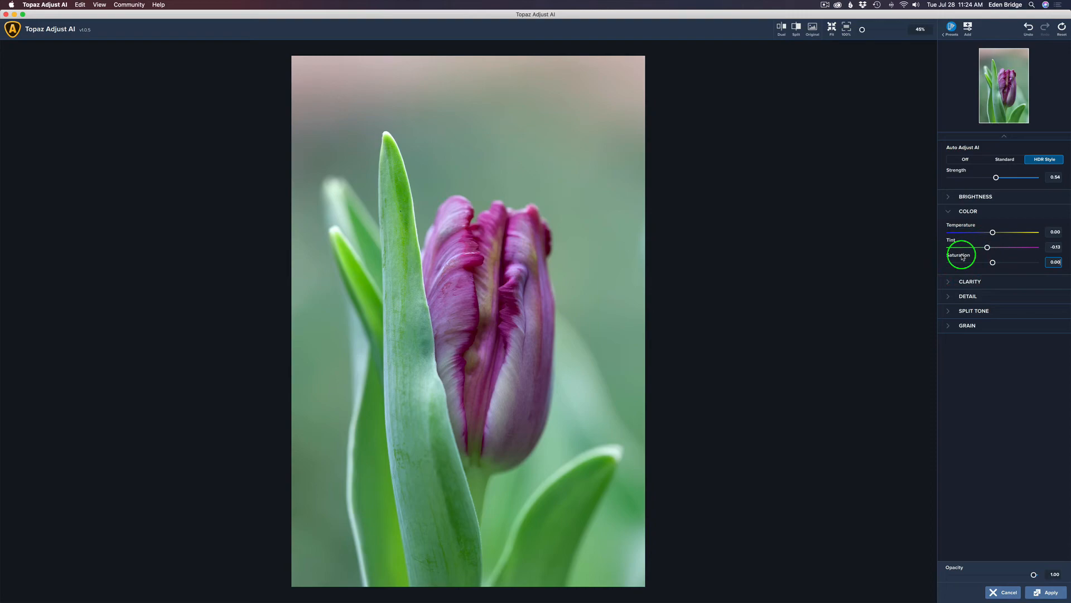
- Replace the Color section with Clarity and set Micro to 0.12 while checking the petals at 100% zoom
click(949, 212)
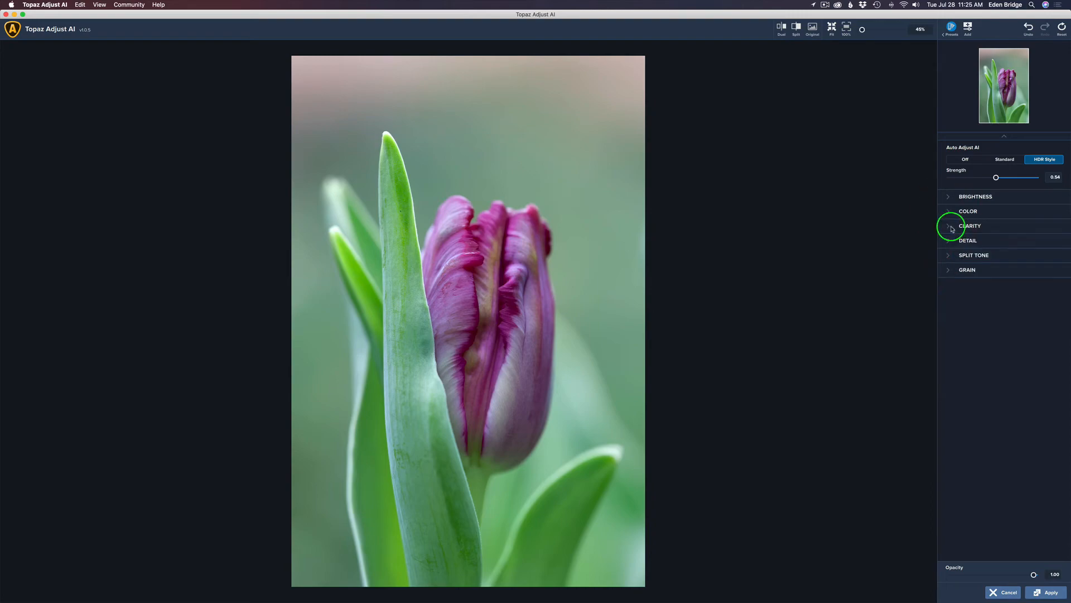
click(950, 226)
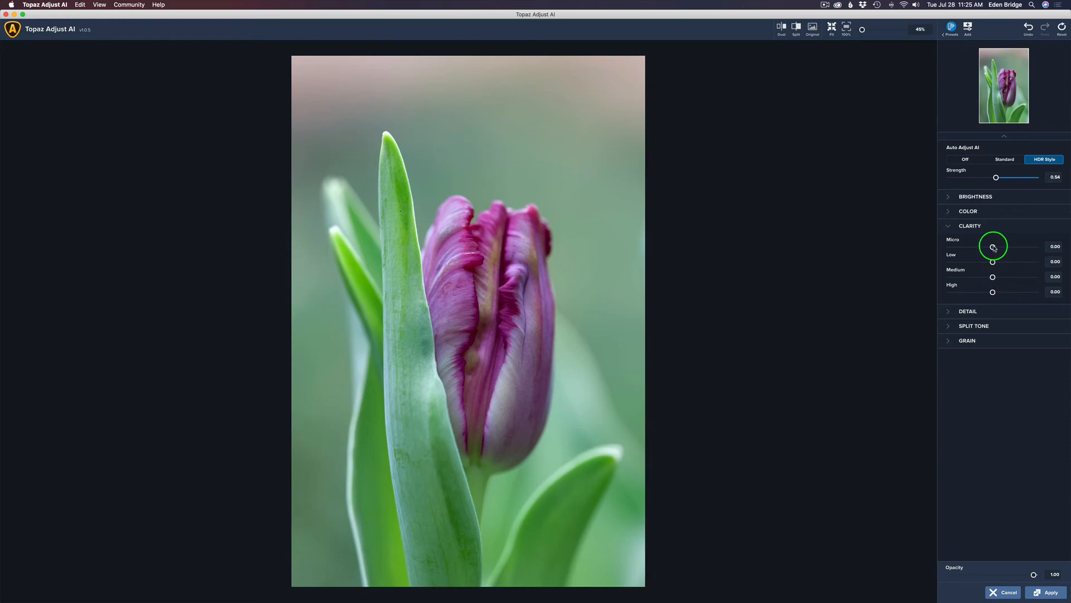
scroll(550, 237, up, 10)
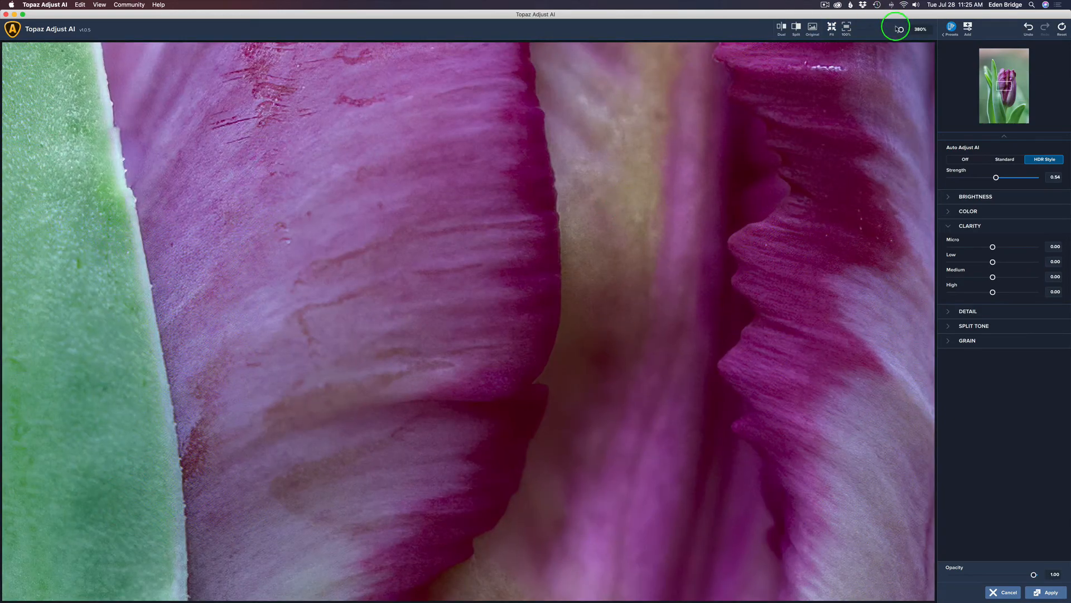
click(846, 29)
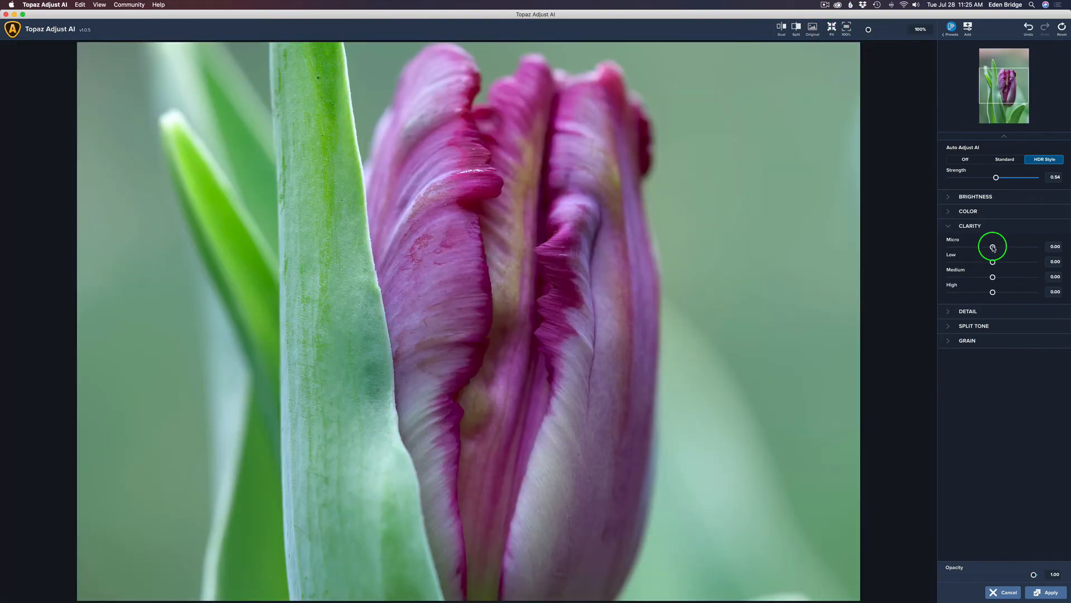
mouse_move(992, 247)
mouse_down()
mouse_move(1011, 247)
mouse_move(998, 249)
mouse_up()
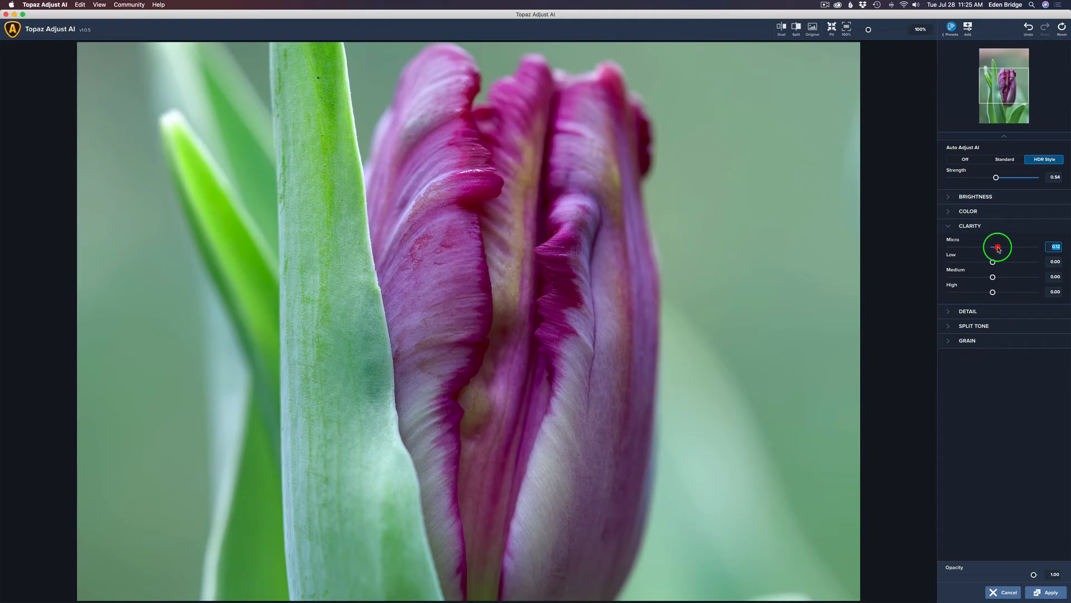
click(837, 29)
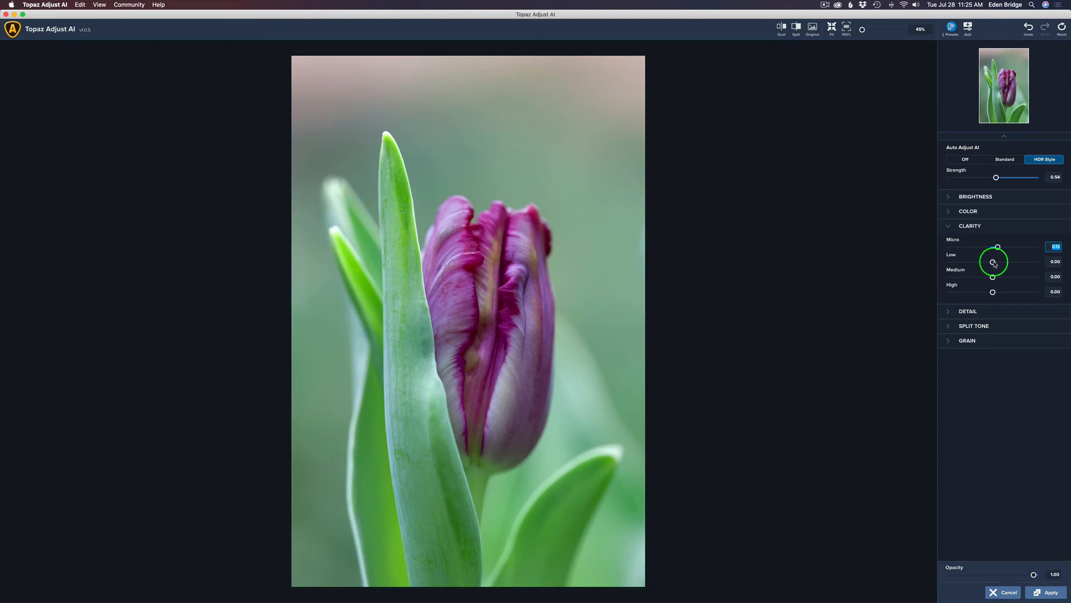
- Set the Clarity section's Low to 0.20, Medium to 0.12 and High to 1.00
mouse_move(994, 263)
mouse_down()
mouse_move(1014, 264)
mouse_move(1002, 263)
mouse_move(996, 279)
mouse_move(1035, 279)
mouse_move(999, 279)
mouse_up()
drag(992, 292, 994, 294)
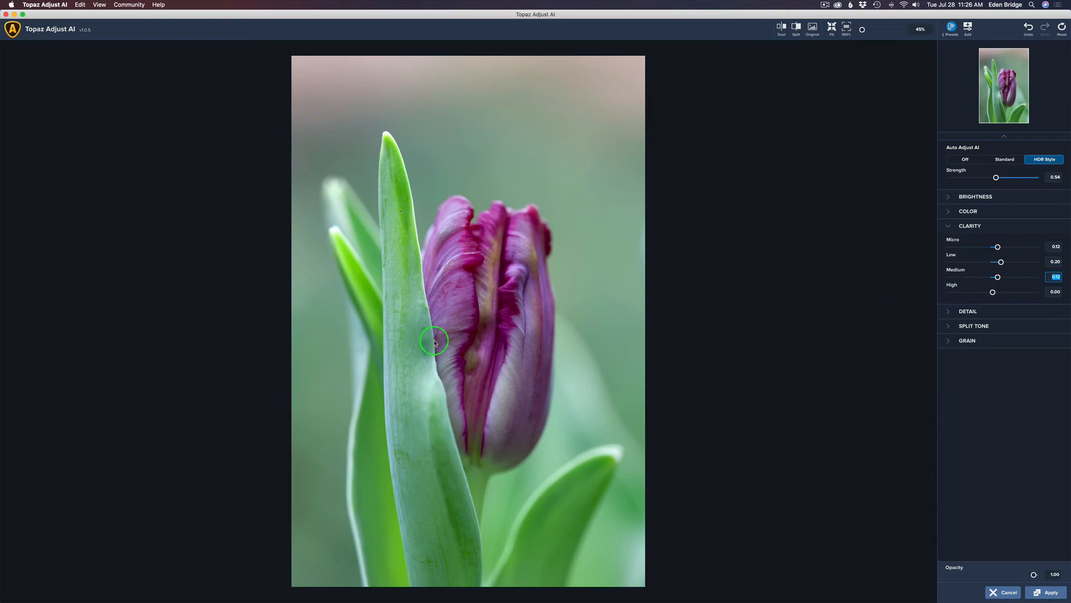
drag(993, 292, 1058, 291)
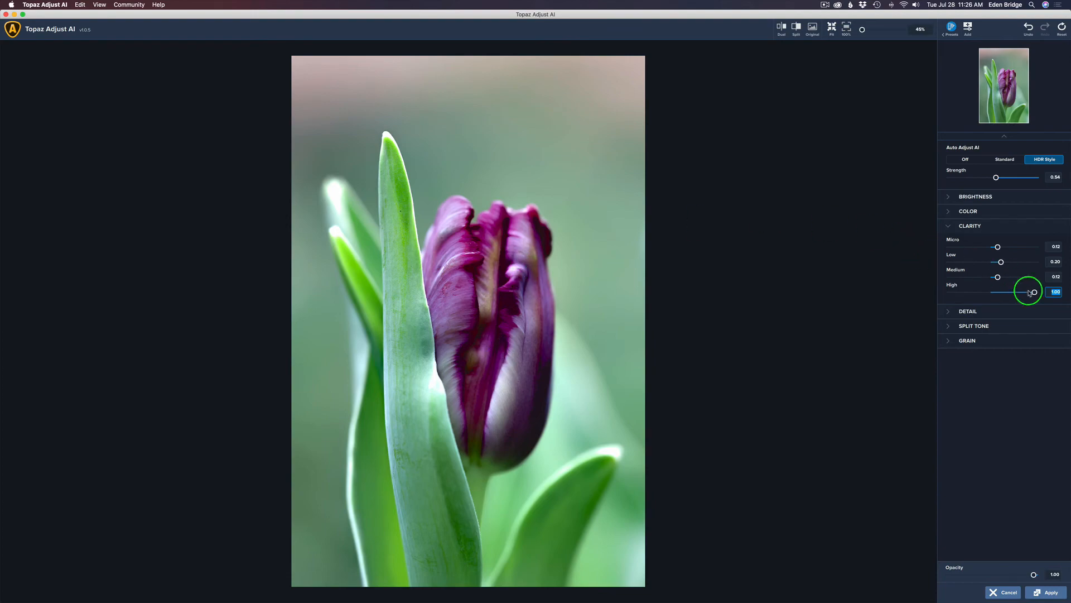
- Set the Clarity section's High to about -0.22 and compare the result with the original image
drag(1033, 292, 1009, 292)
click(951, 285)
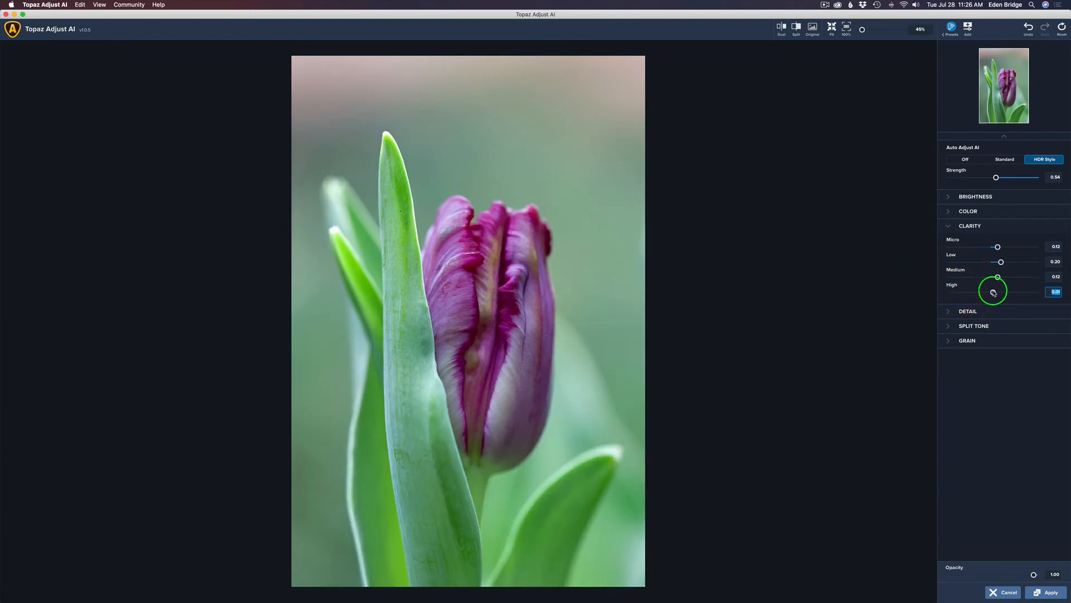
mouse_move(993, 293)
mouse_down()
mouse_move(971, 292)
mouse_move(985, 293)
mouse_up()
click(813, 27)
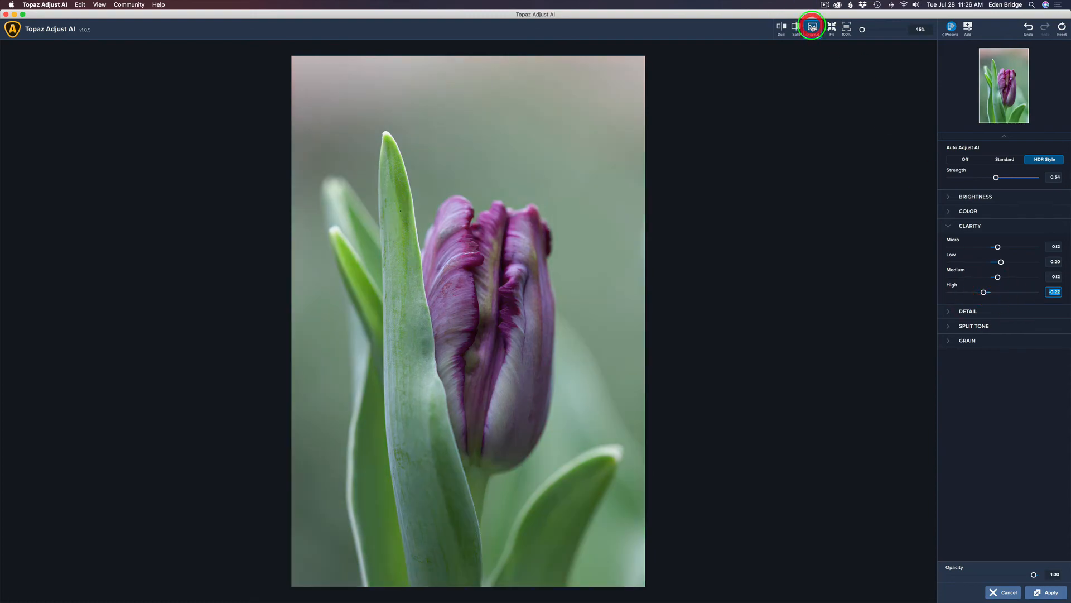
click(812, 27)
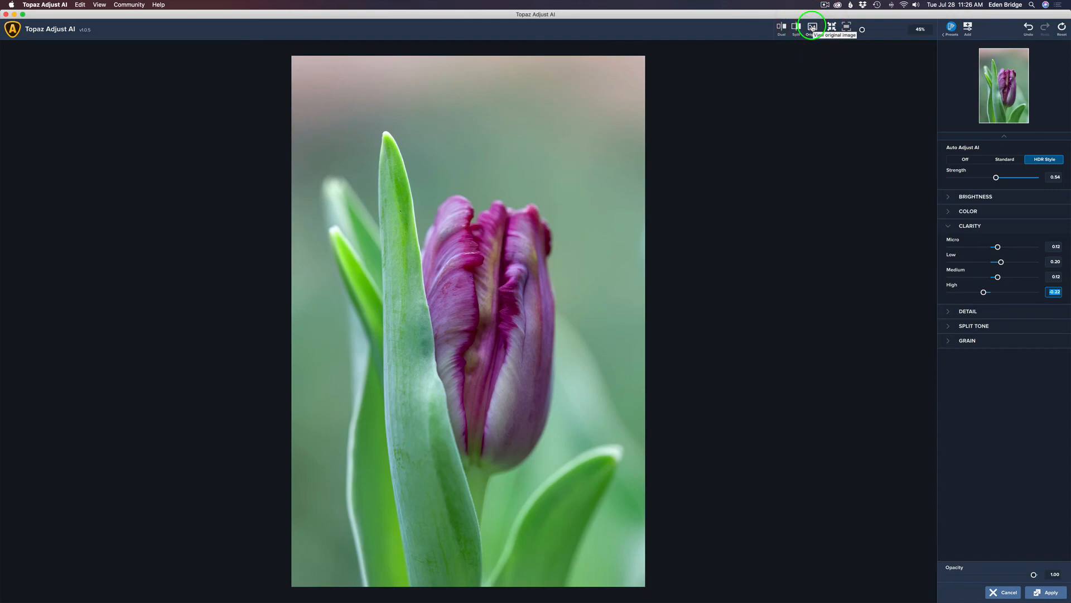
- Replace the Clarity section with Detail and, at 100% zoom, try Small Detail at 0.72 before lowering it to 0.11
click(951, 228)
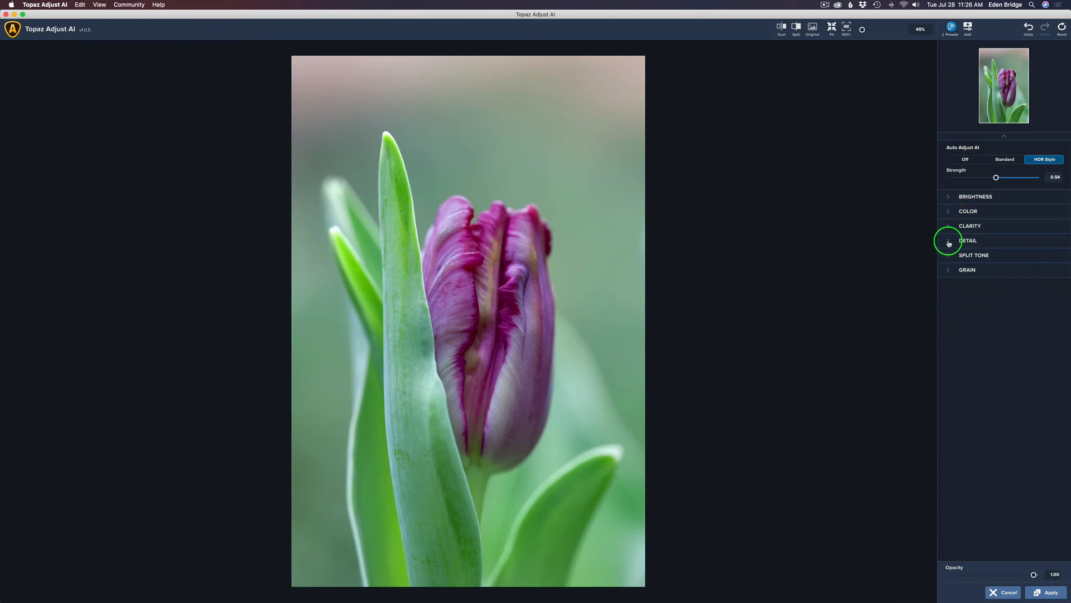
click(949, 242)
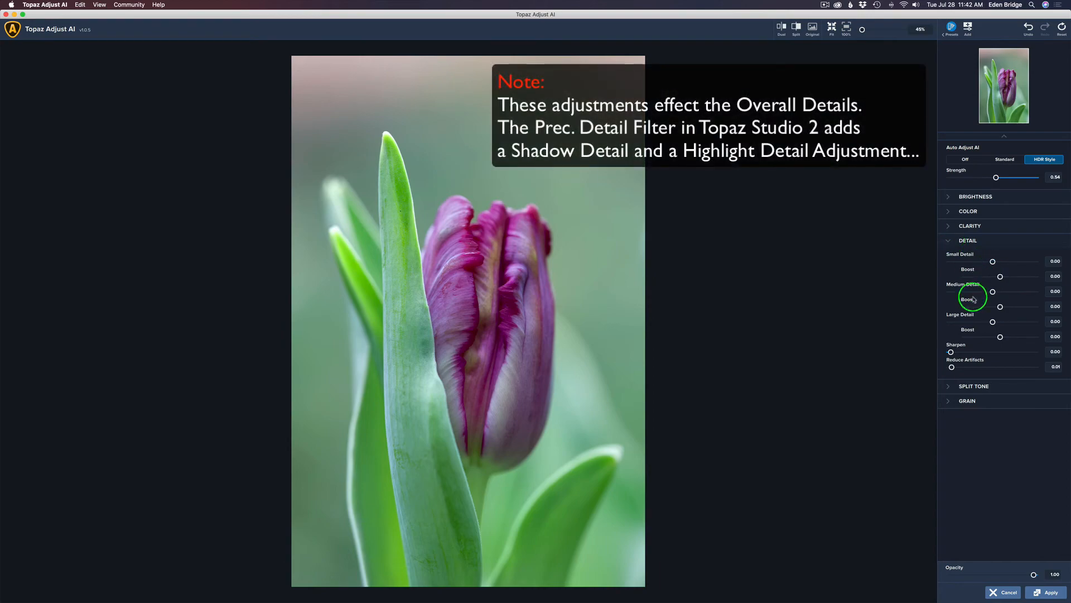
click(846, 29)
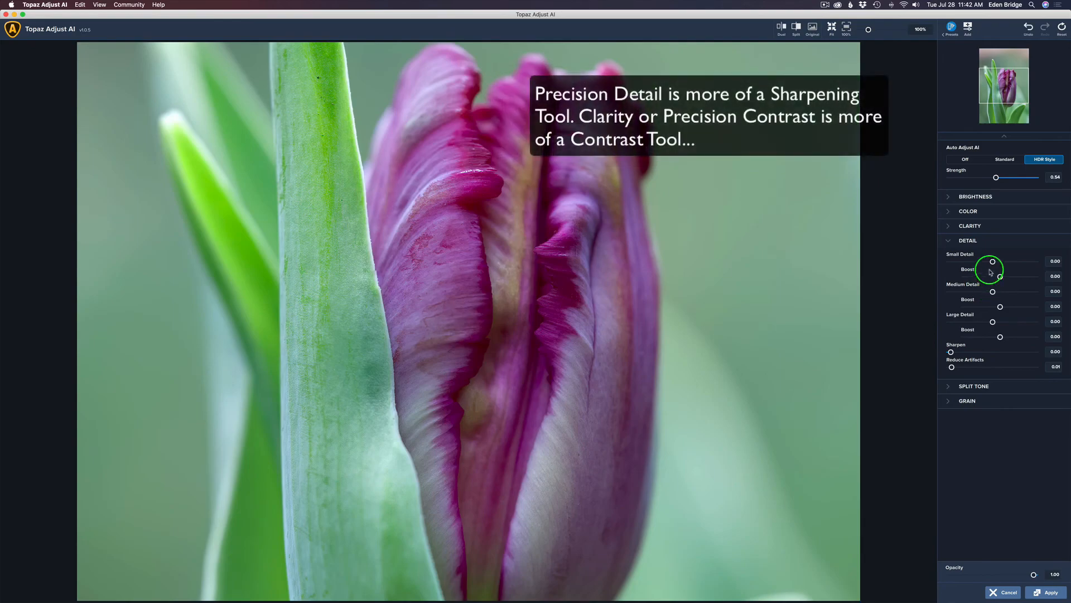
drag(994, 264, 1006, 264)
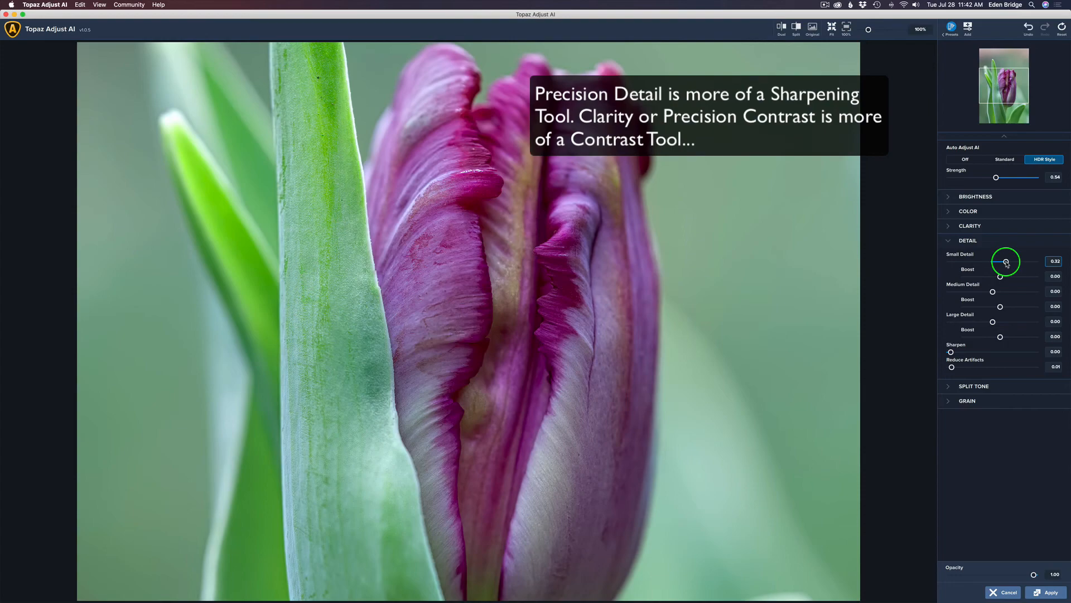
drag(1008, 263, 1024, 264)
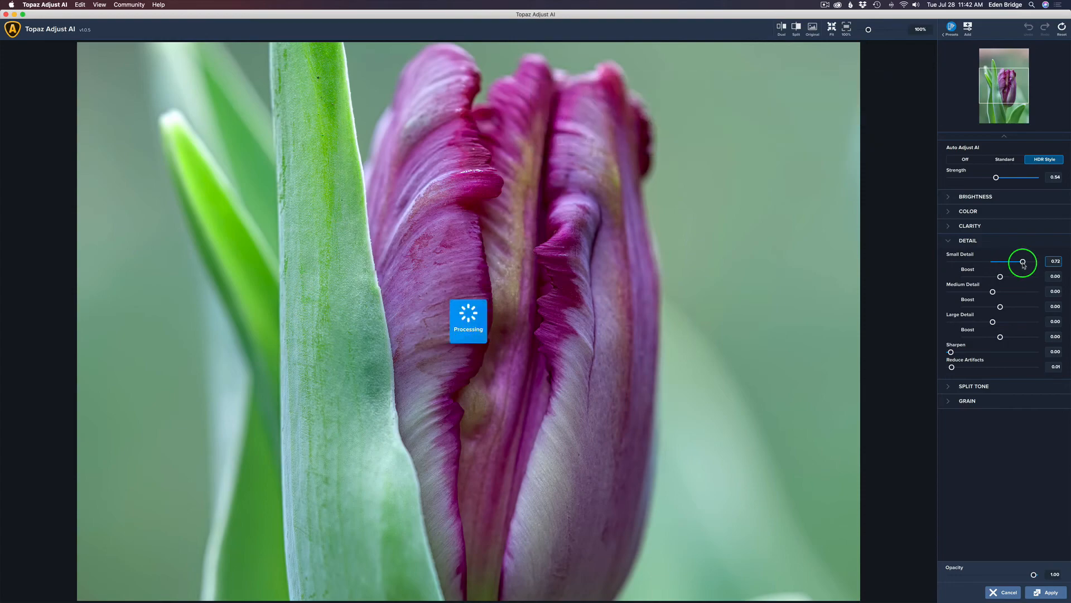
drag(1023, 264, 998, 263)
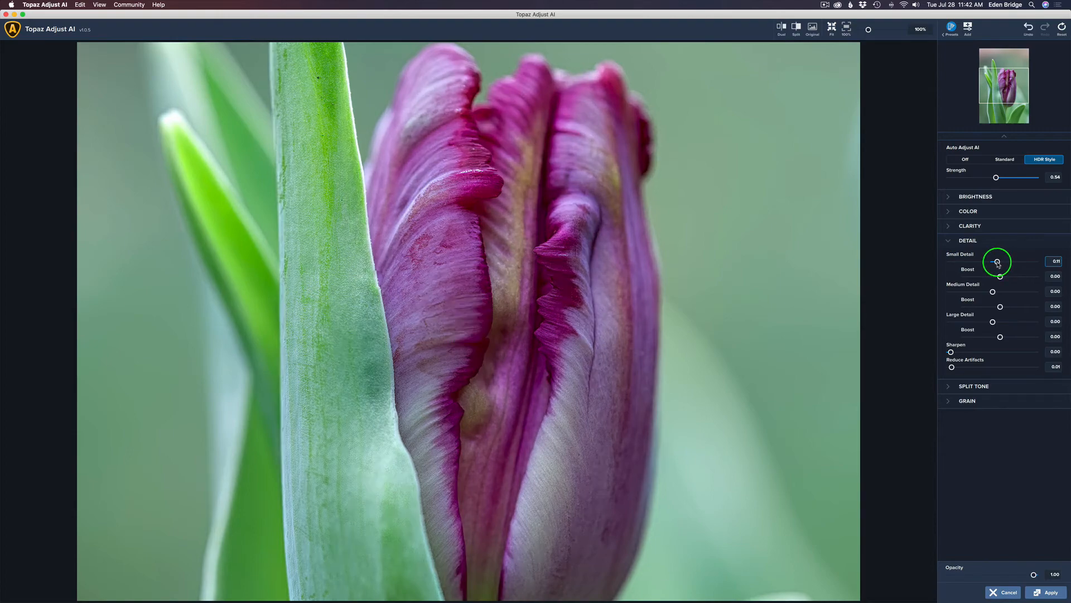
- Set Small Detail to 0.06, Medium Detail to 0.04 and Large Detail to -0.13
drag(997, 263, 997, 263)
drag(998, 265, 997, 265)
drag(994, 291, 995, 262)
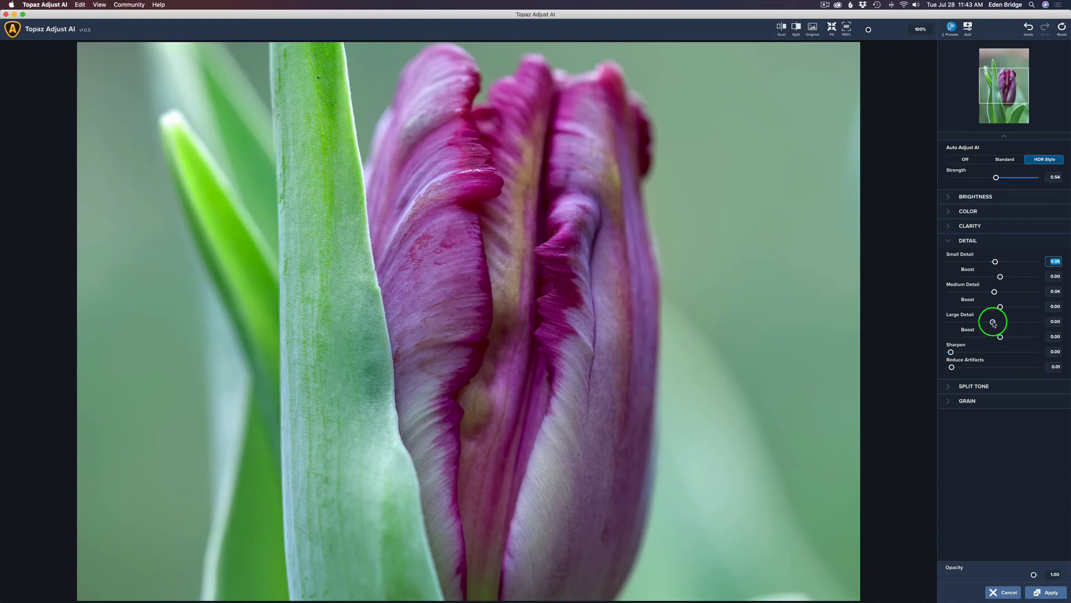
mouse_move(996, 324)
mouse_down()
mouse_move(1008, 323)
mouse_move(987, 322)
mouse_up()
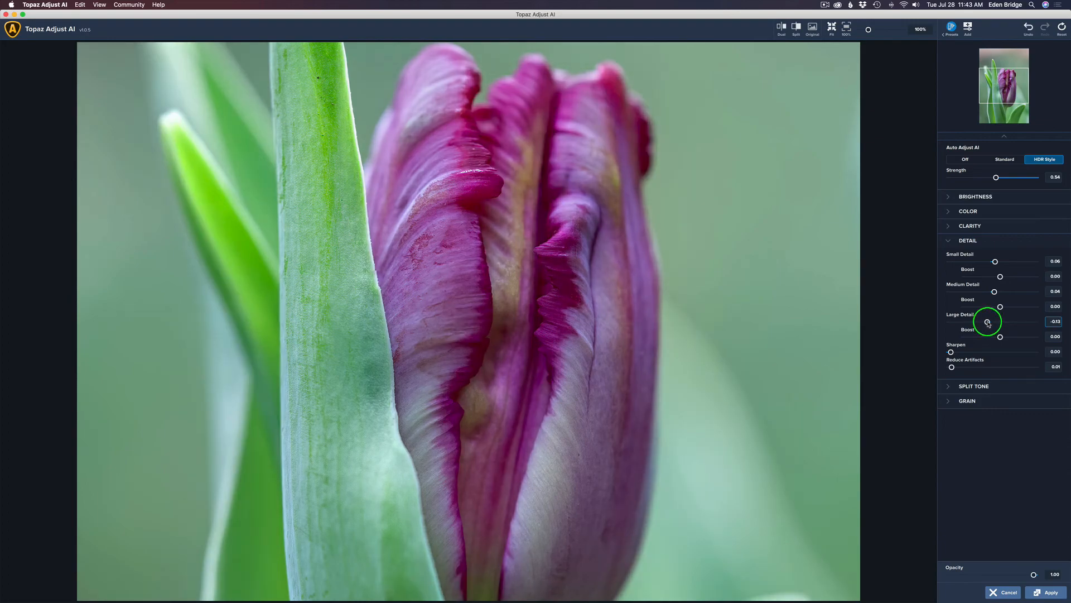
drag(988, 323, 987, 323)
- Try the Small Detail Boost at -0.29 and reset it to 0.00
click(1000, 278)
mouse_move(1000, 277)
mouse_down()
mouse_move(1014, 277)
mouse_move(990, 277)
mouse_up()
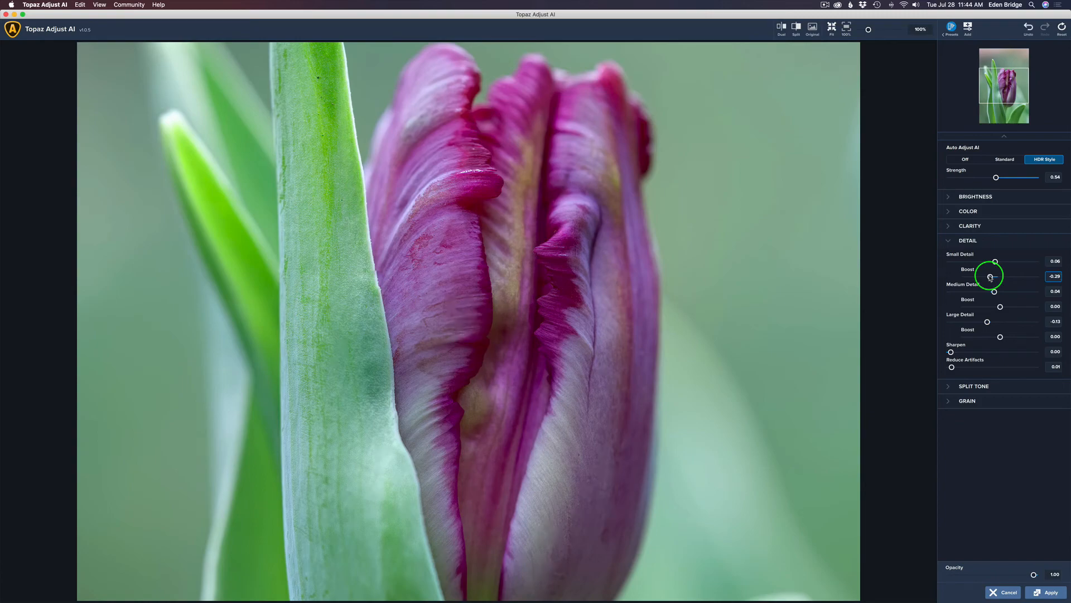
double_click(970, 270)
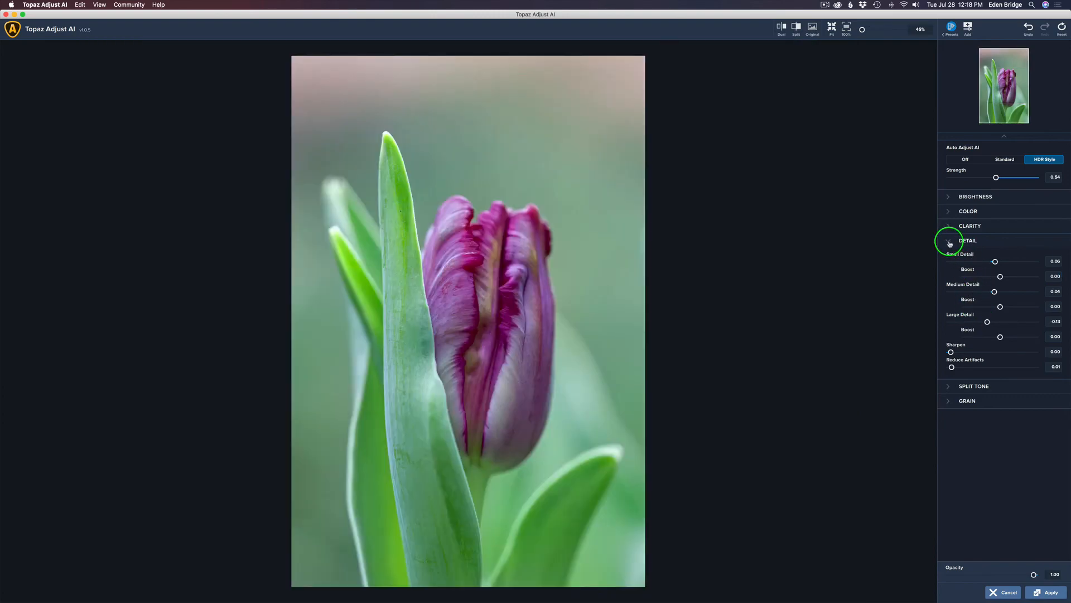
- Replace the Detail section with Split Tone, try Highlight Saturation 0.50 with Highlight Hue 0.86, and restore the hue to 0.15 and saturation to 0.00
click(948, 241)
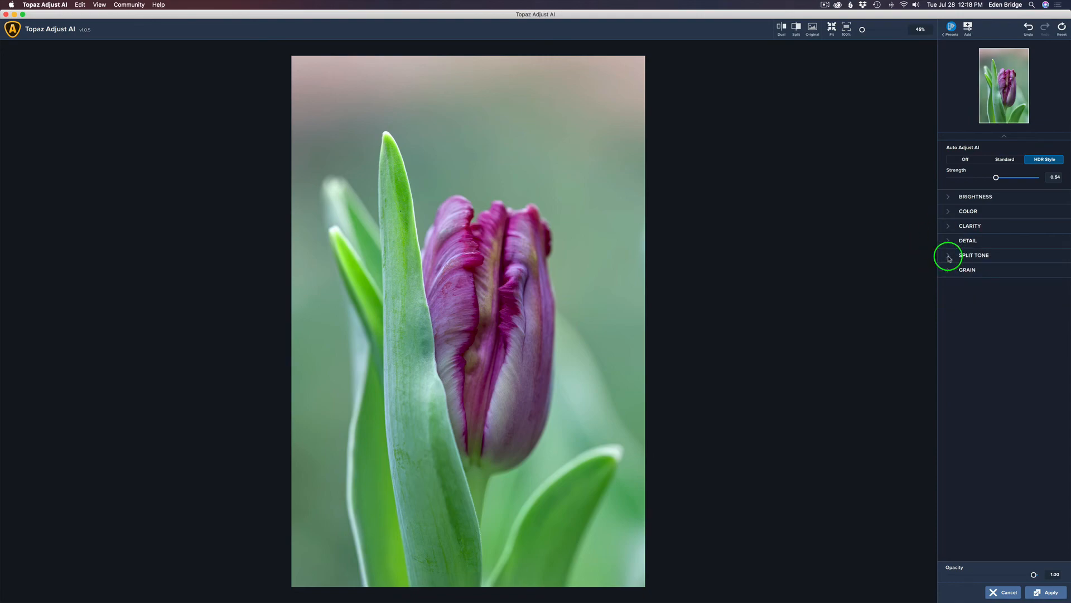
click(949, 256)
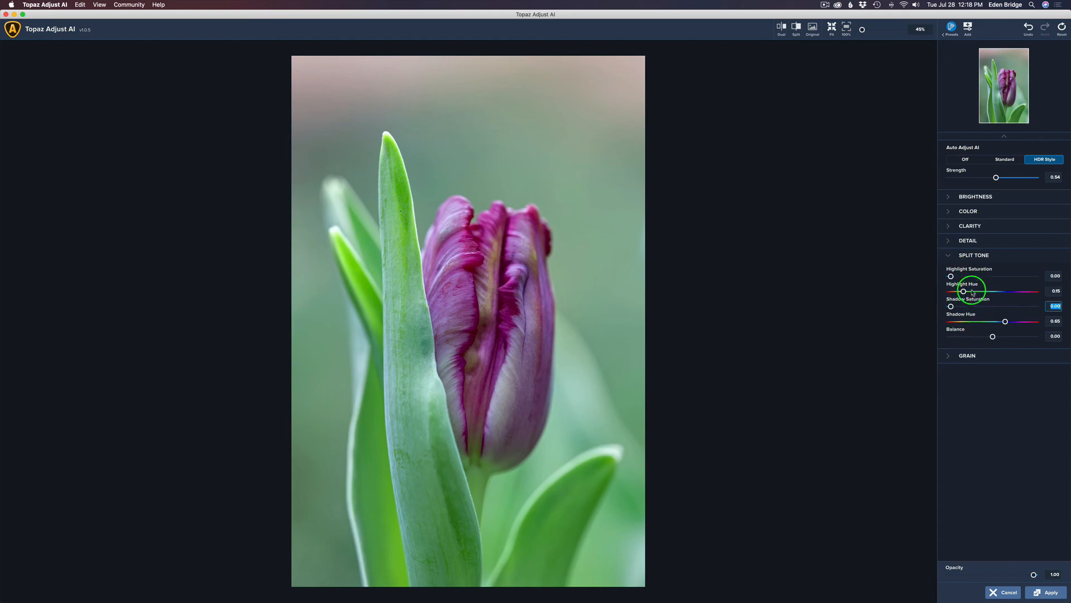
drag(952, 277, 1024, 297)
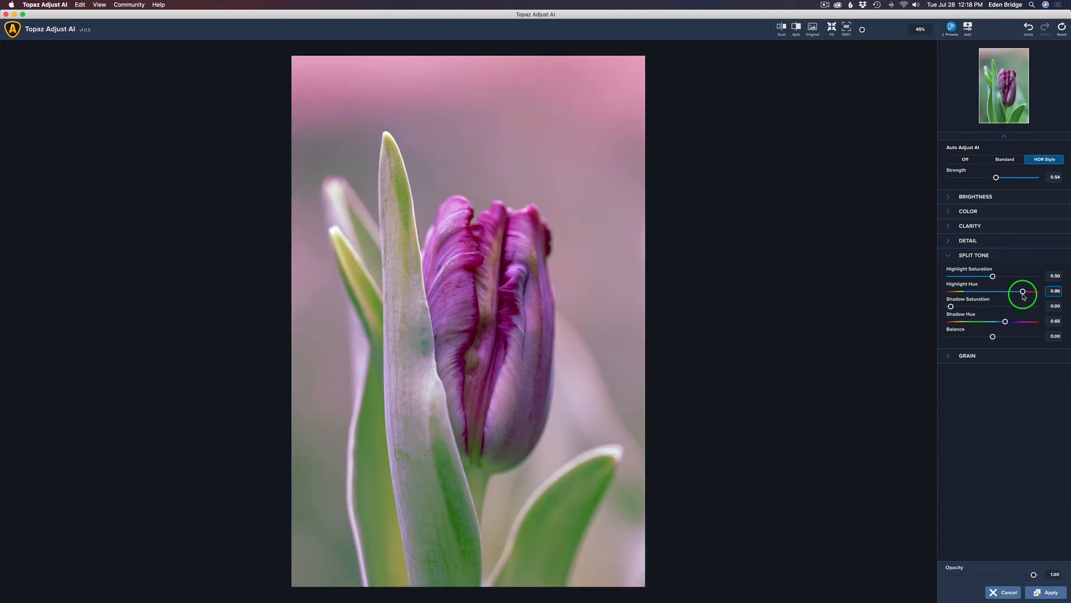
drag(1024, 297, 965, 288)
click(964, 290)
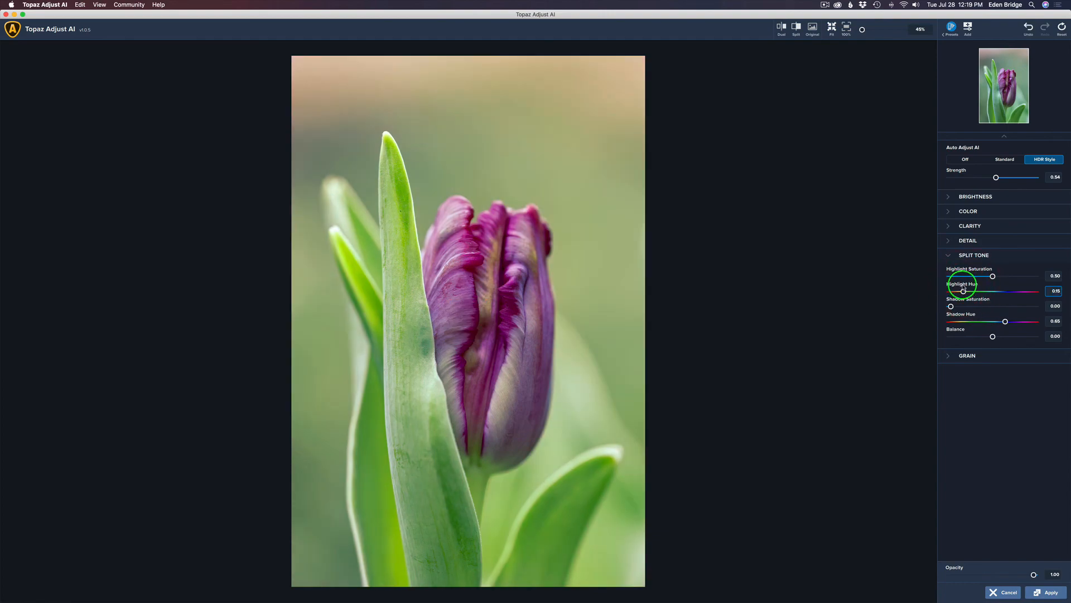
double_click(965, 271)
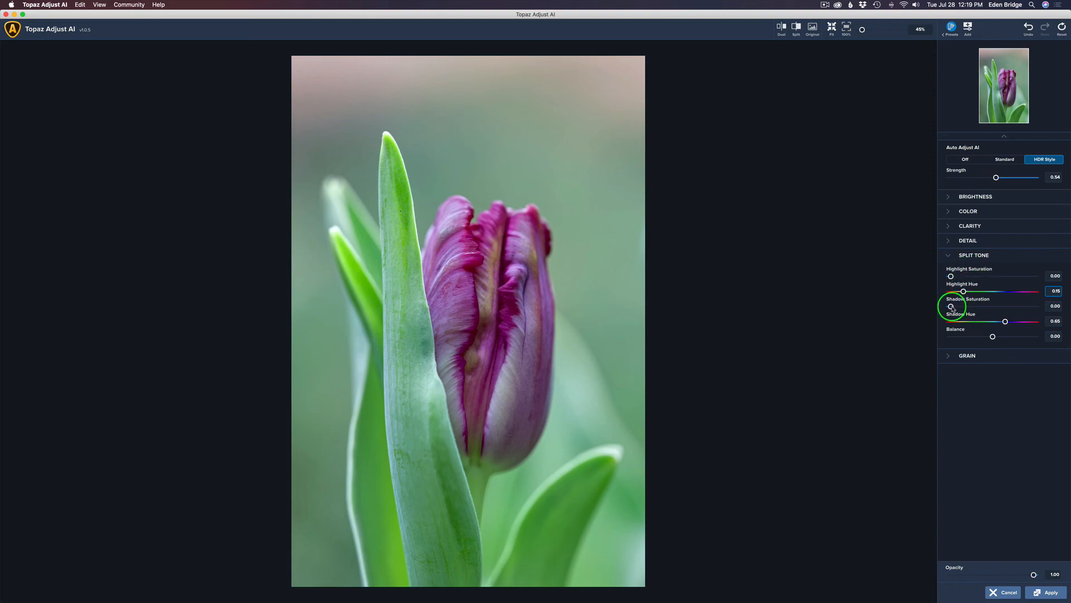
- Try Shadow Saturation 0.44 with Shadow Hue about 0.13, reset both to their defaults and collapse Split Tone
drag(951, 307, 988, 307)
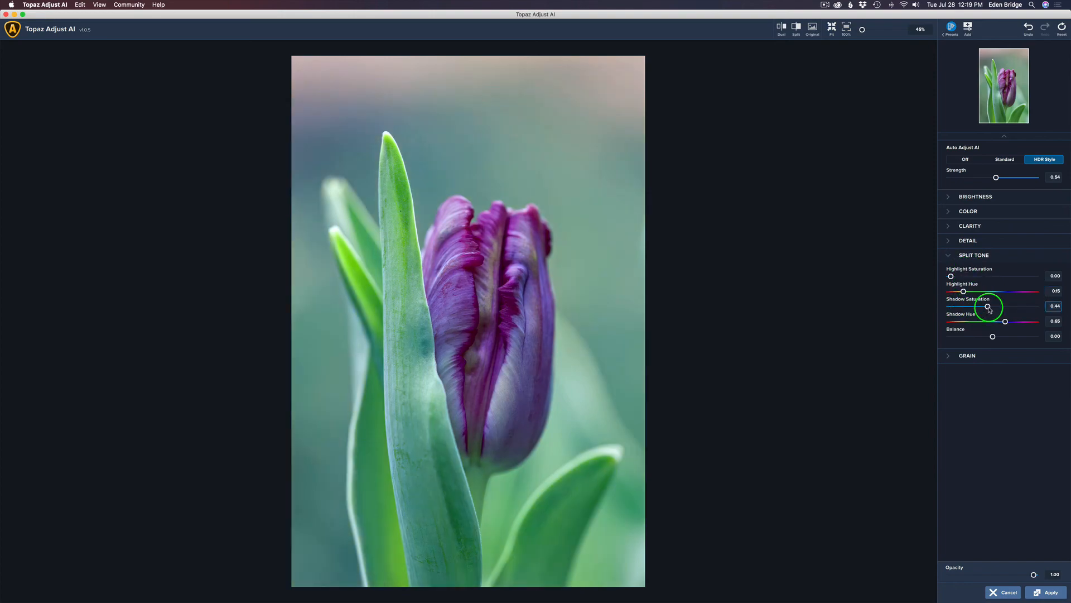
click(1005, 322)
drag(1005, 322, 962, 322)
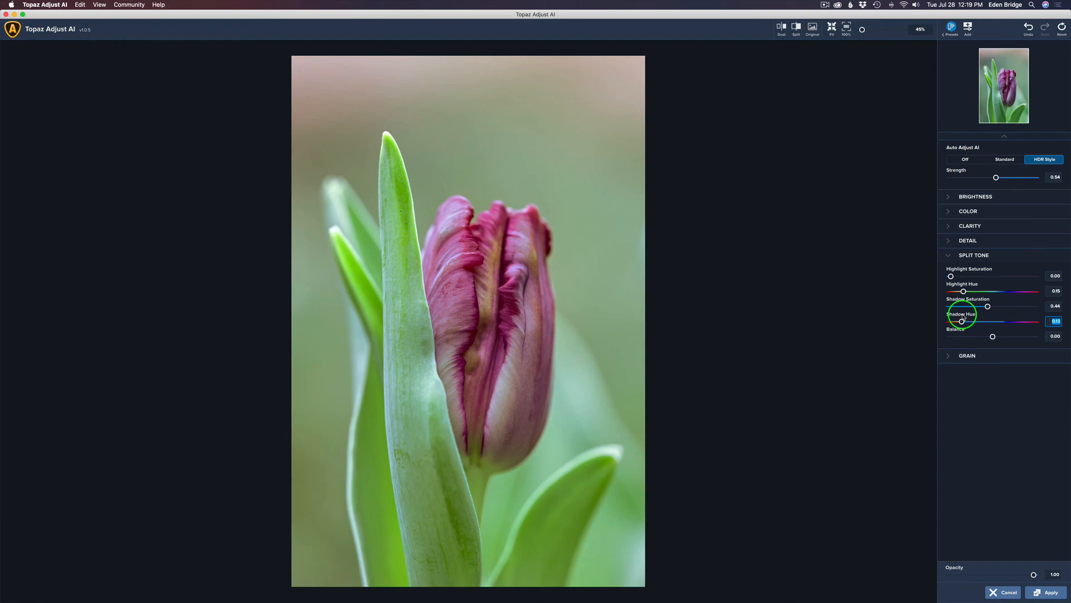
double_click(963, 314)
double_click(958, 299)
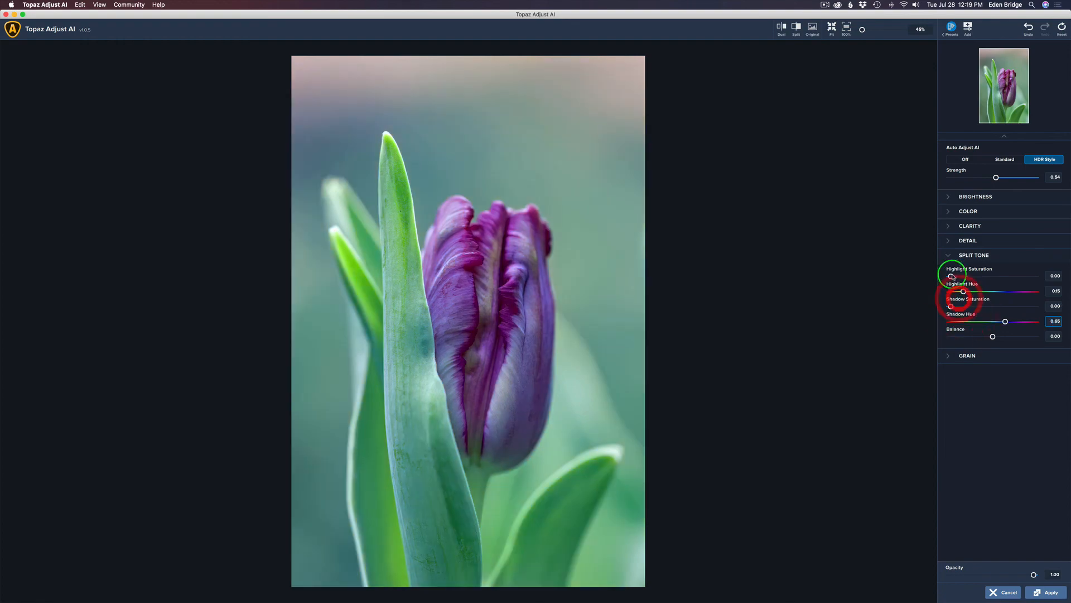
click(949, 254)
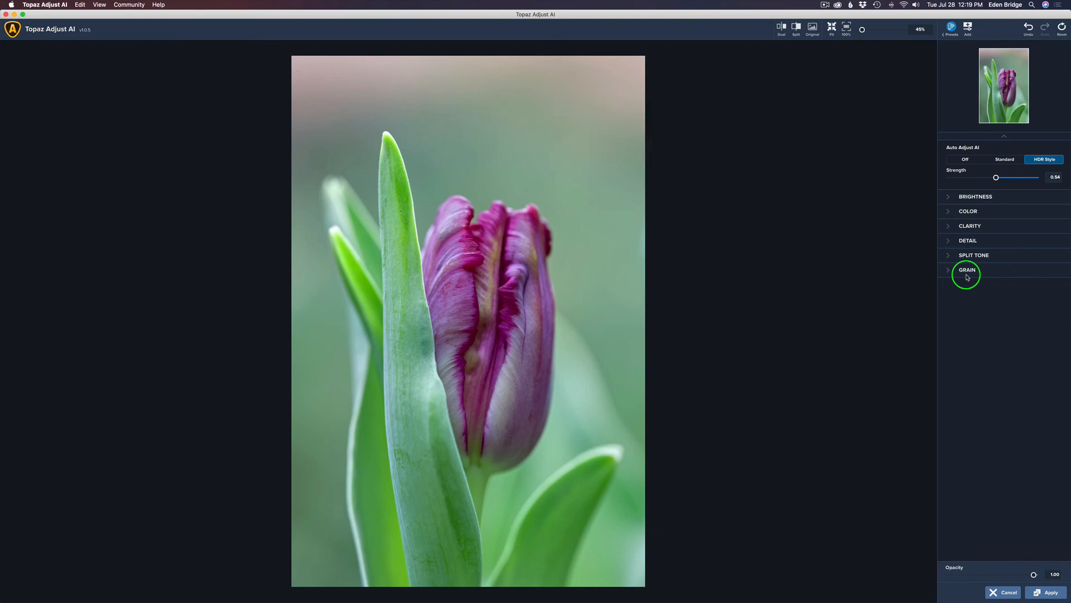
- Expand Grain, try Strength 0.70 and Size about 6.50 with Color and Gray grain at 100% zoom, then reset both values and collapse the section
click(949, 273)
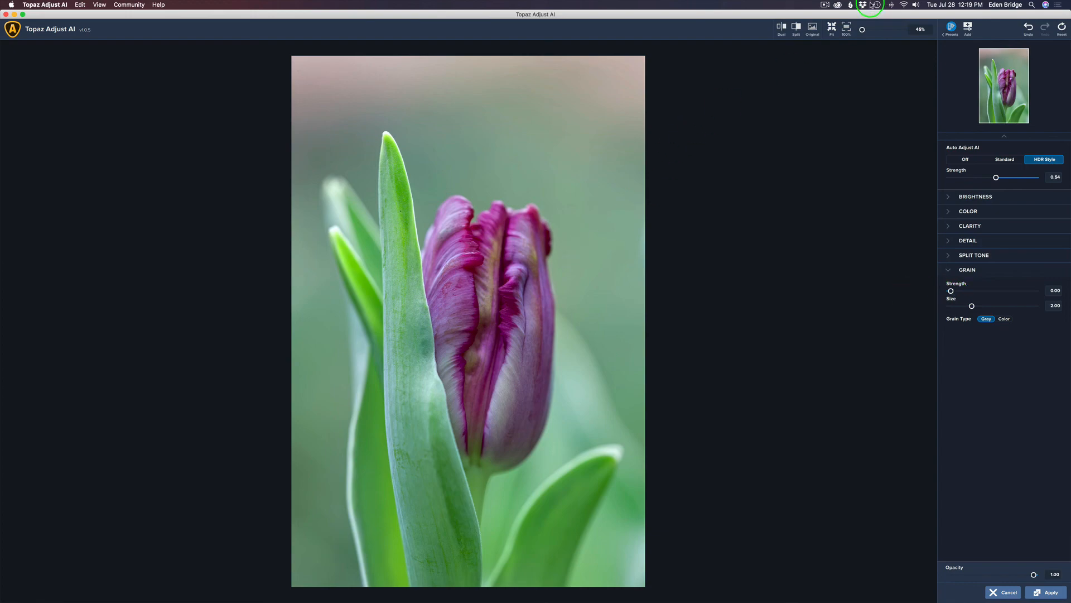
click(847, 30)
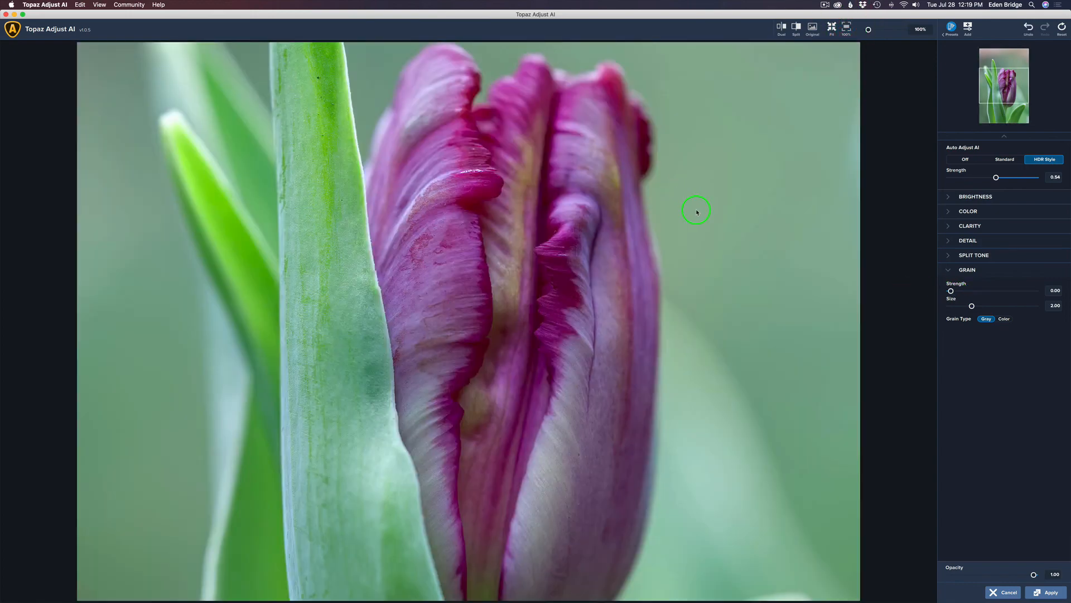
drag(951, 290, 1019, 307)
click(1006, 320)
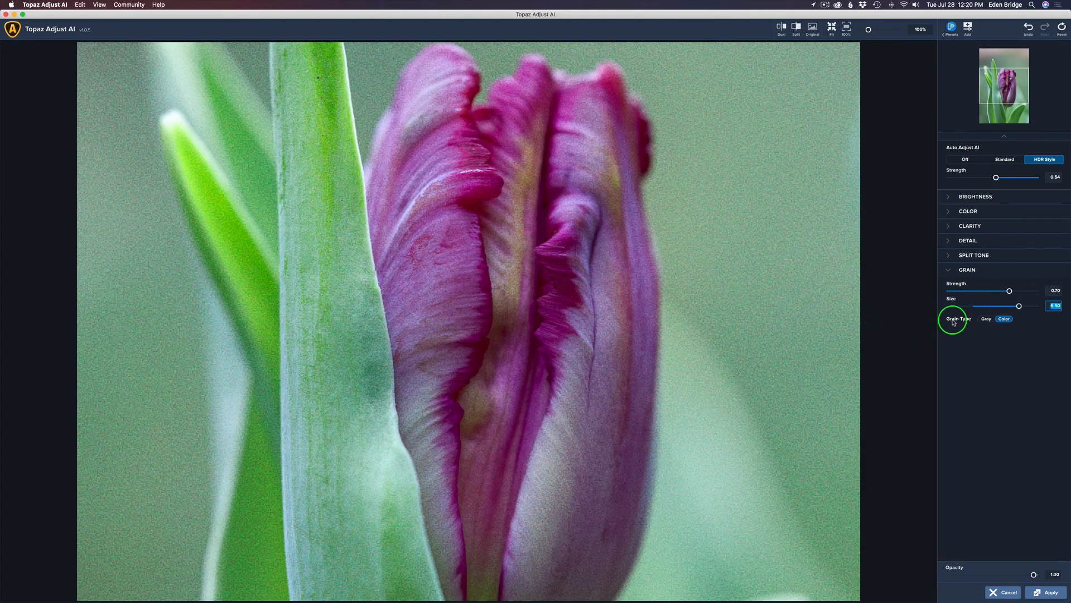
click(987, 319)
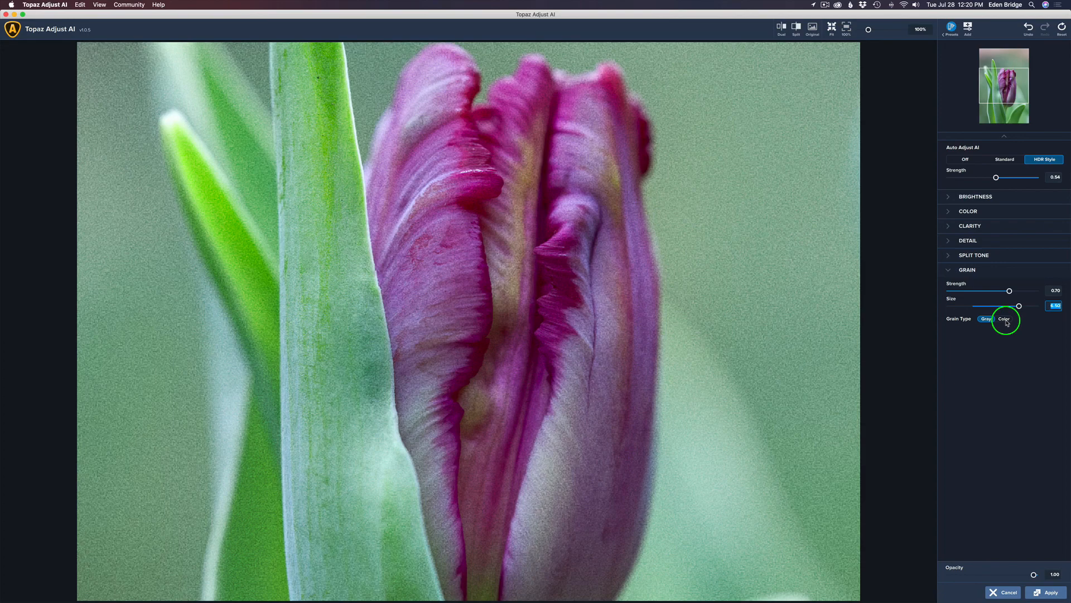
click(952, 291)
click(951, 299)
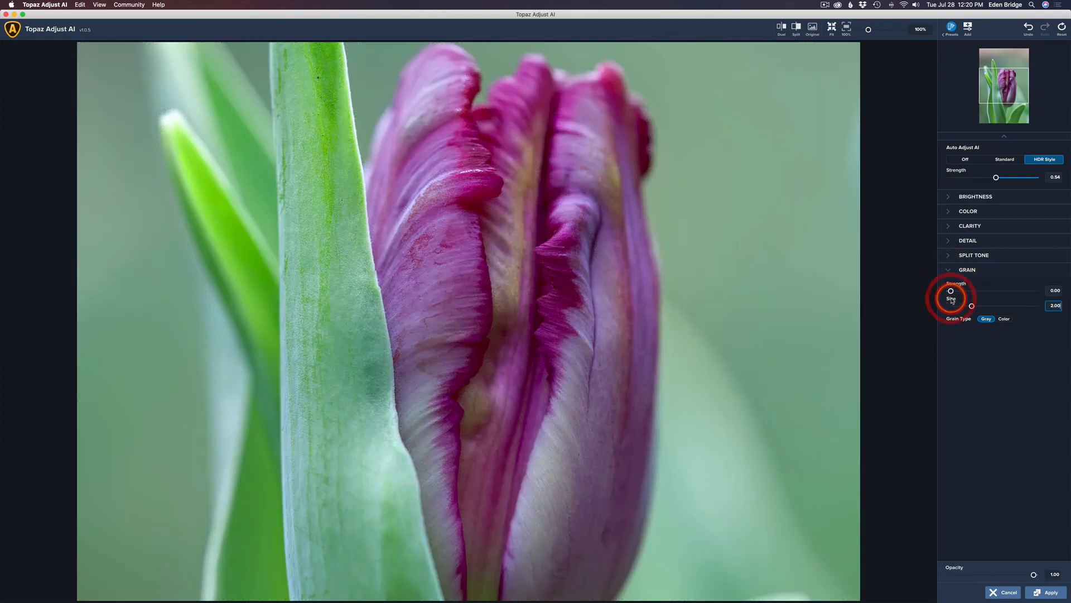
click(949, 271)
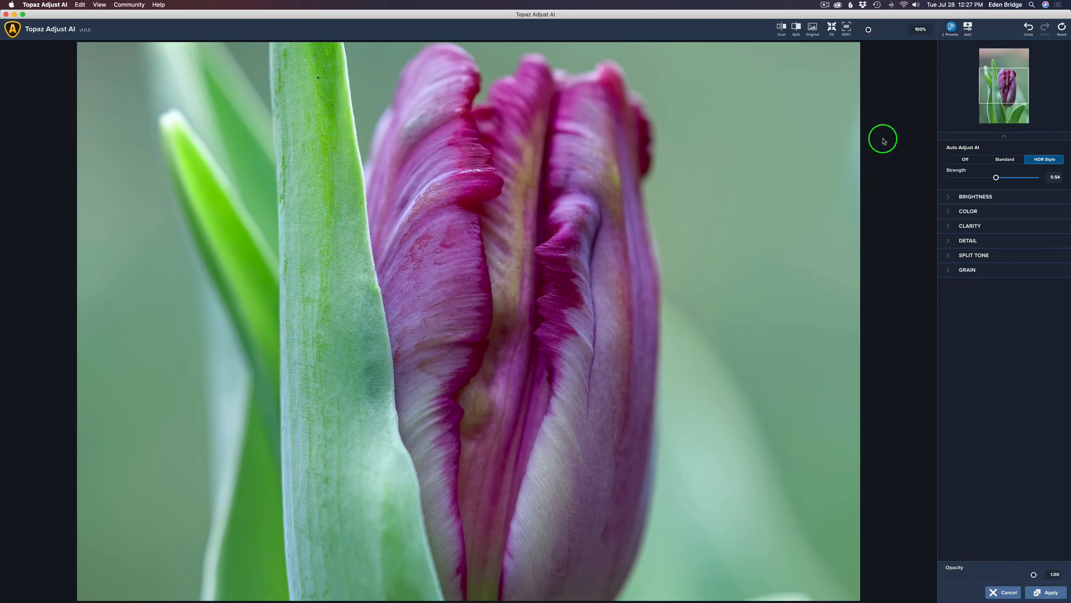
- Compare the whole edited photo with the original at fit view and apply the adjustments
click(832, 29)
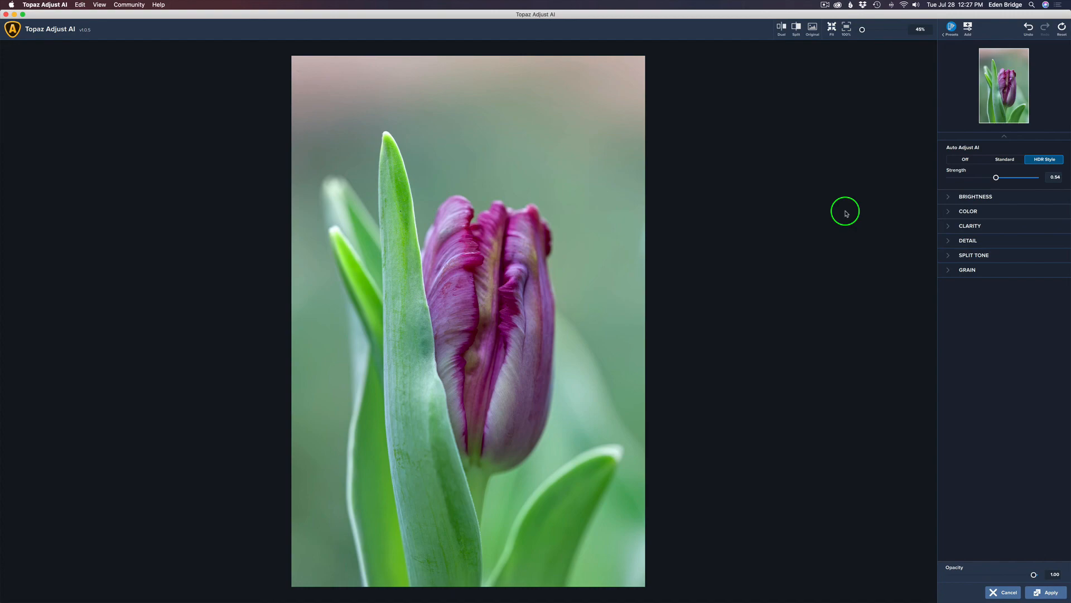
click(813, 29)
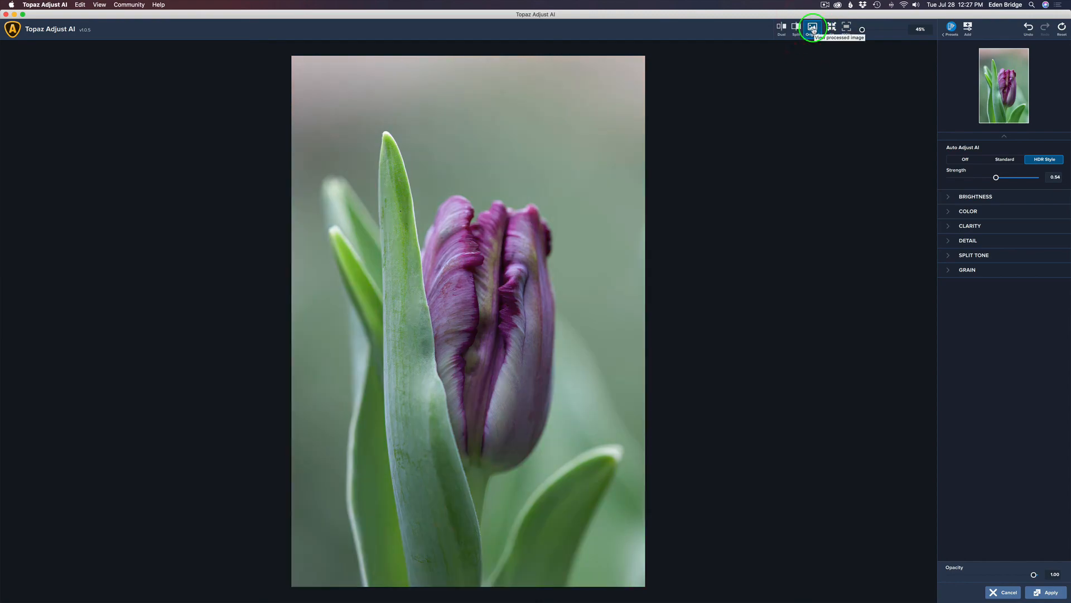
click(813, 29)
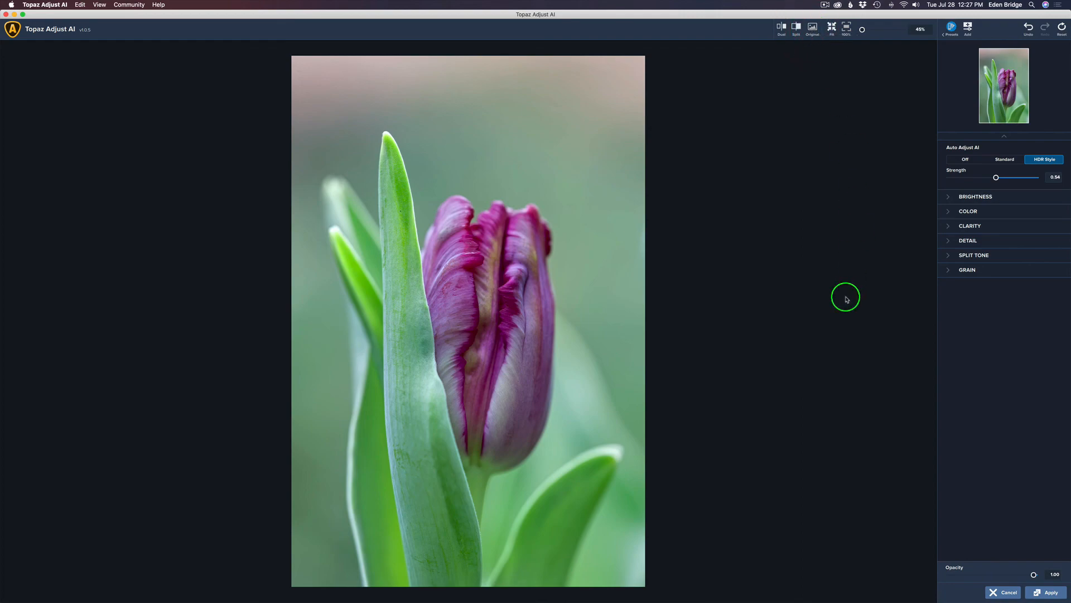
click(1047, 593)
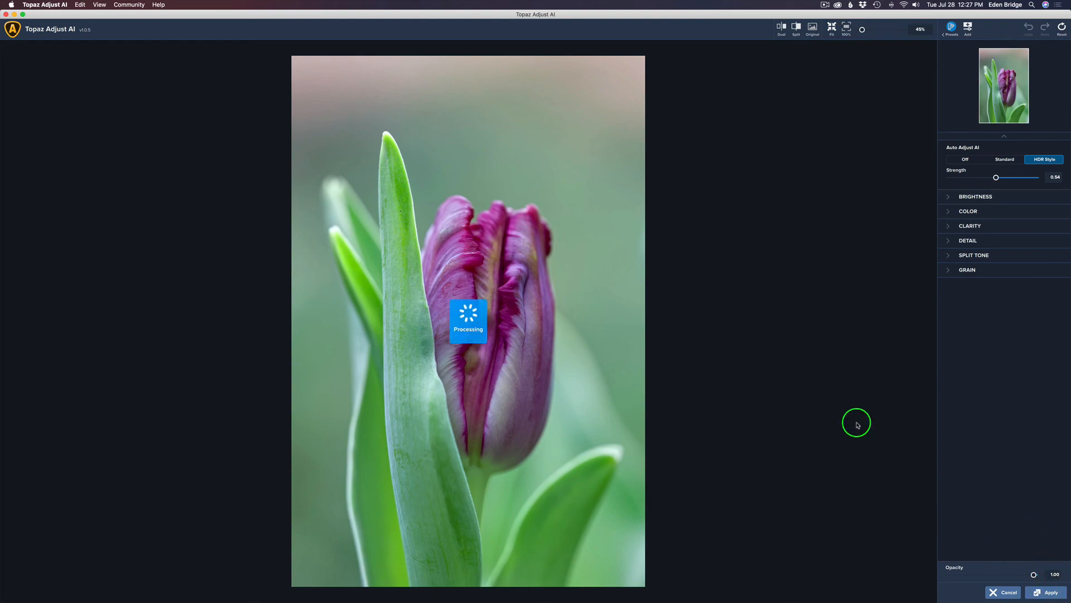